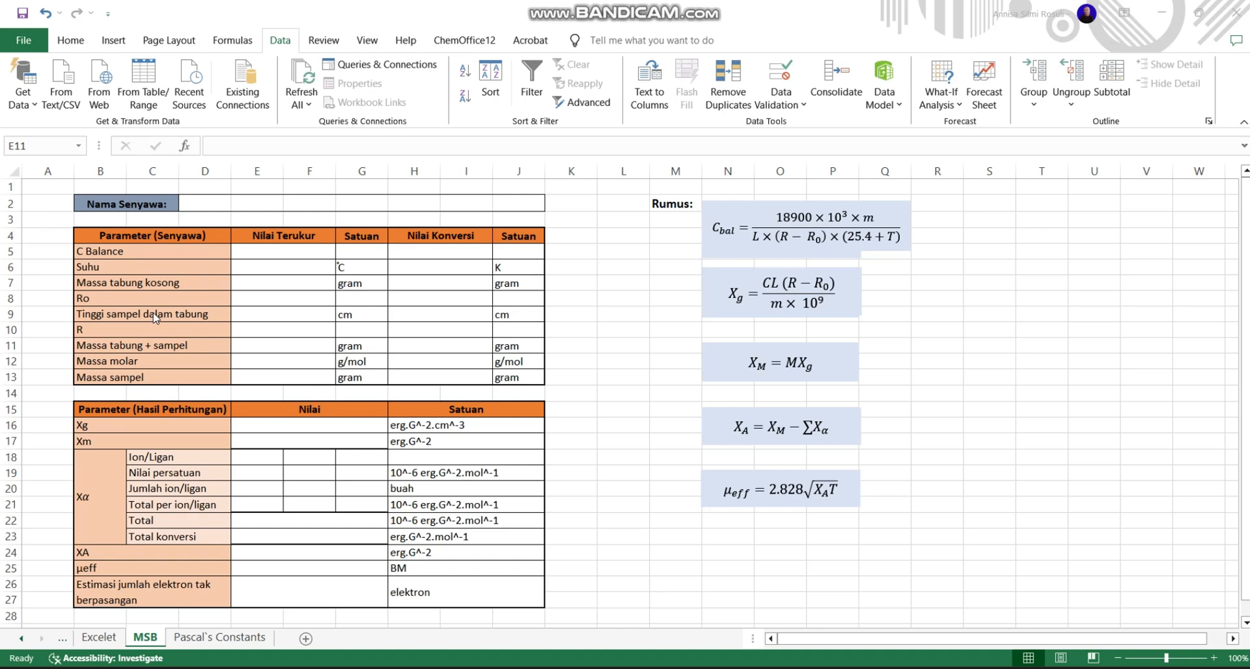
Step: Review the compound parameters from Suhu to Massa tabung + sampel and the cells for their measured values
click(149, 268)
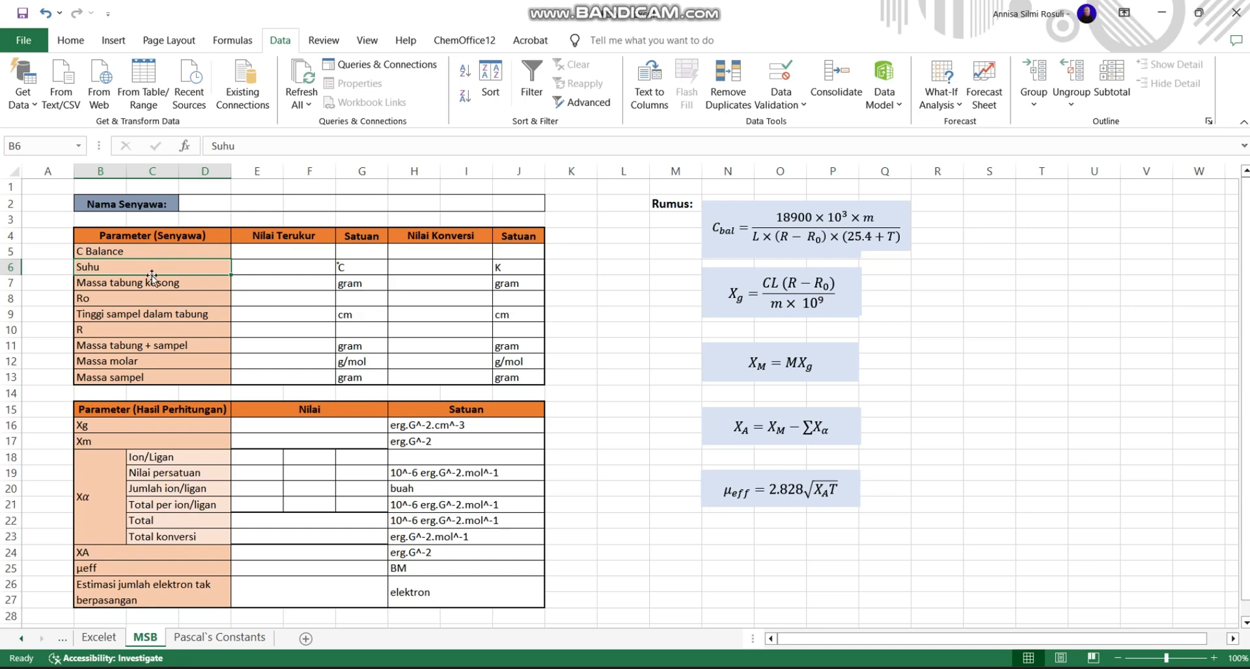
click(151, 276)
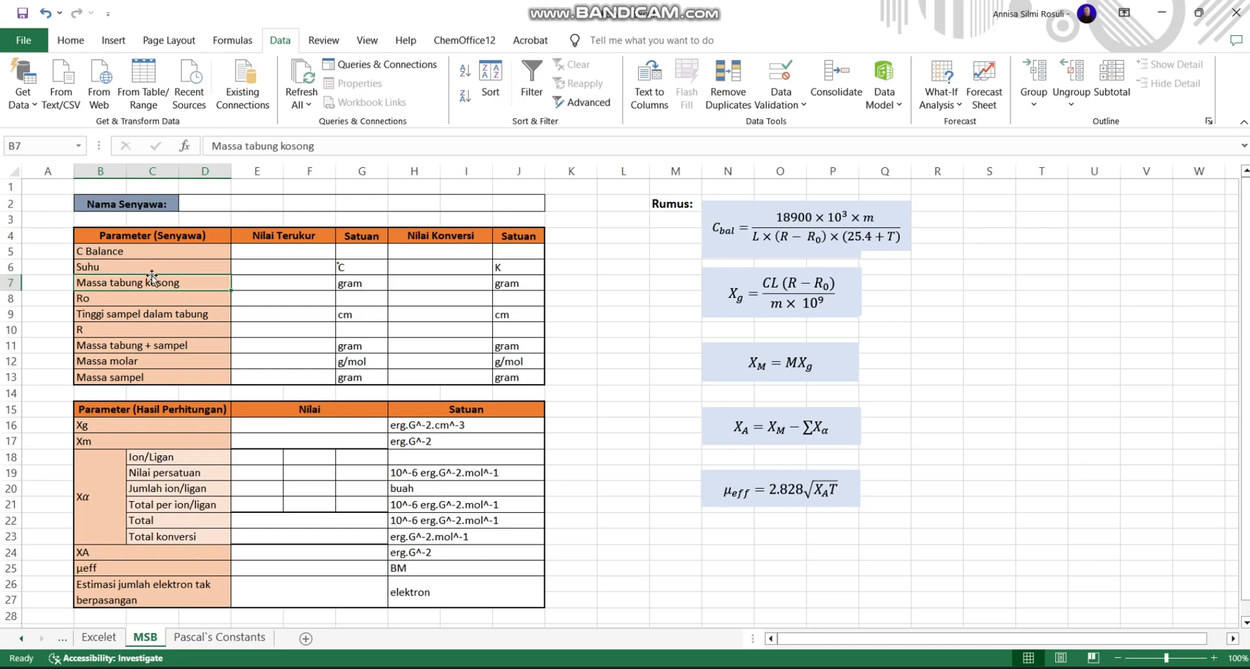
key(Down)
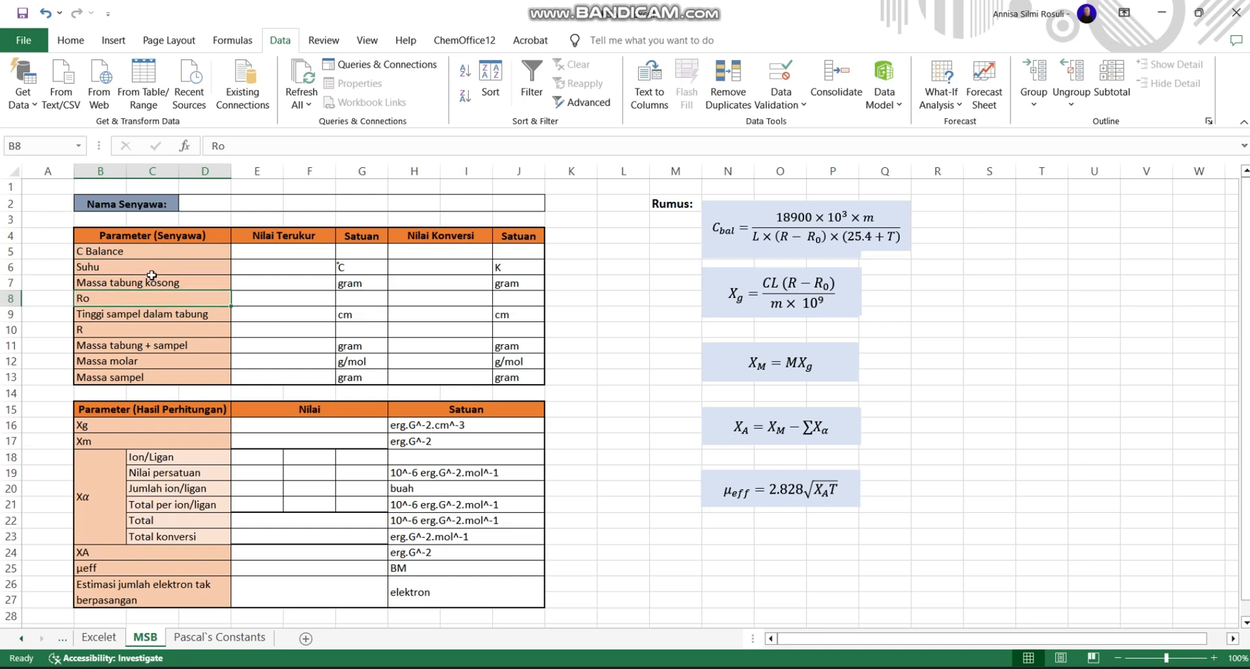
key(Down)
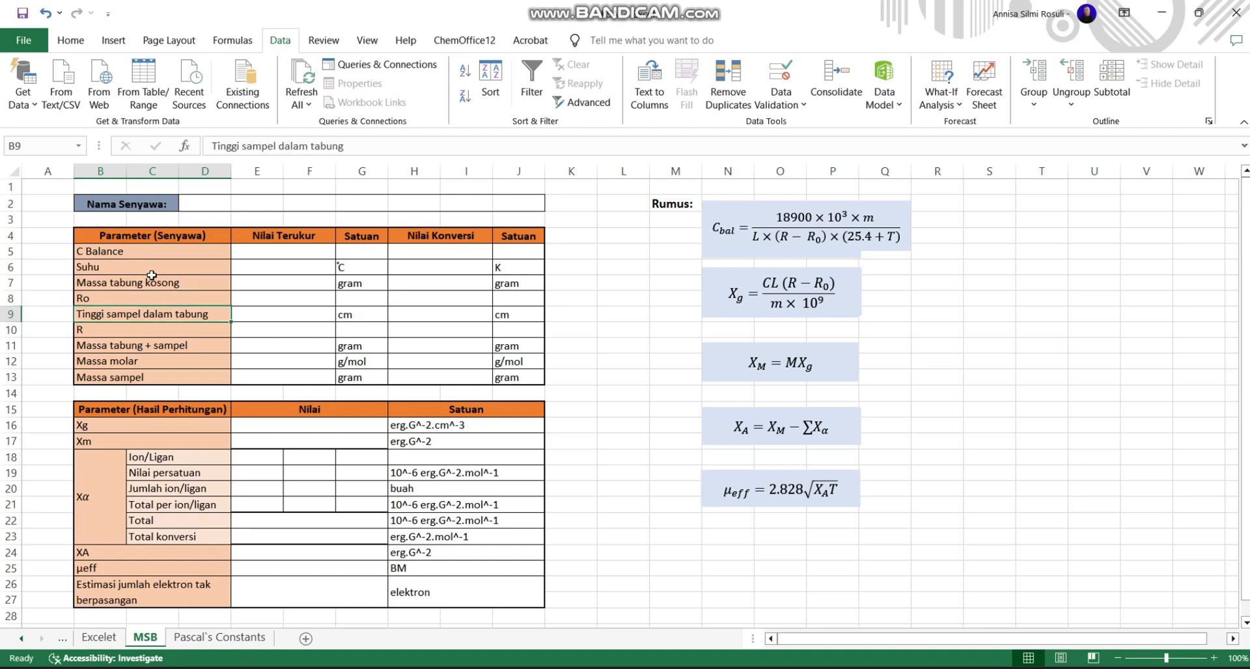
key(Down)
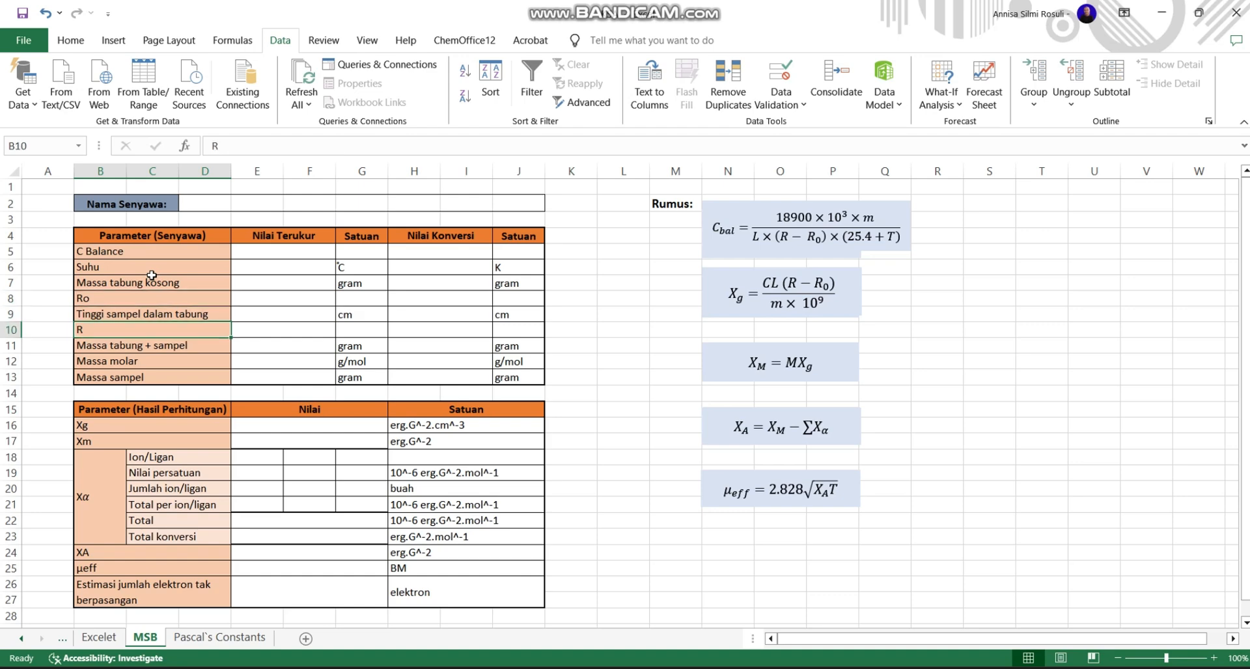
key(Down)
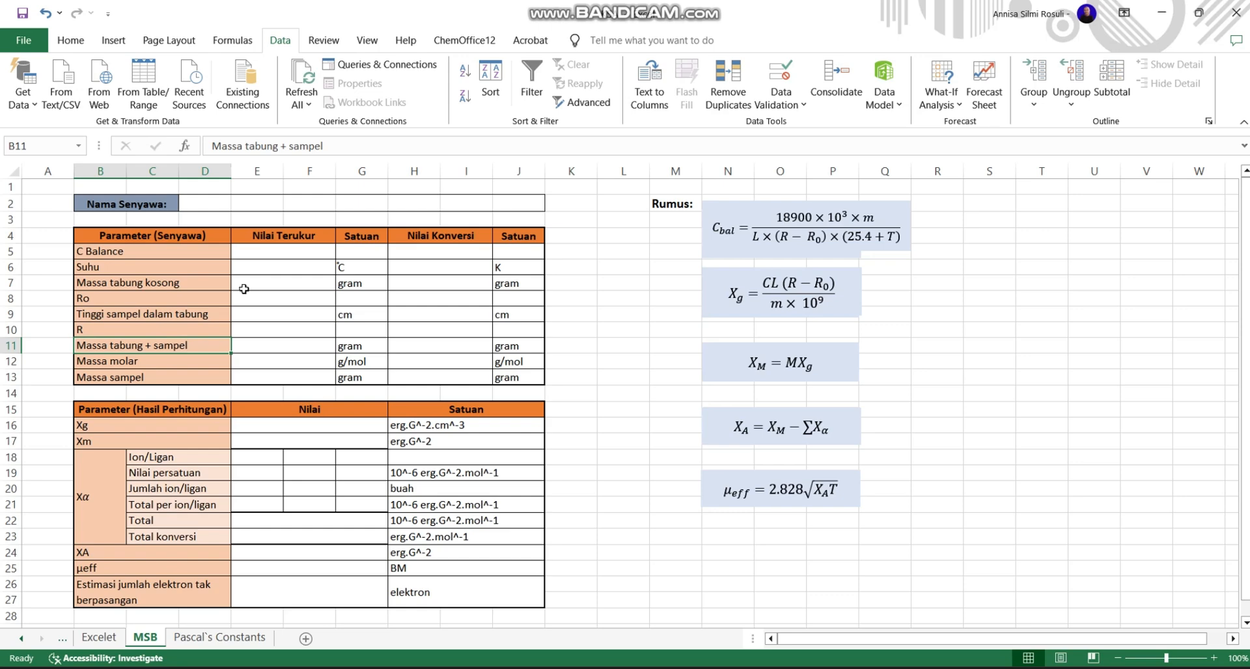
click(265, 384)
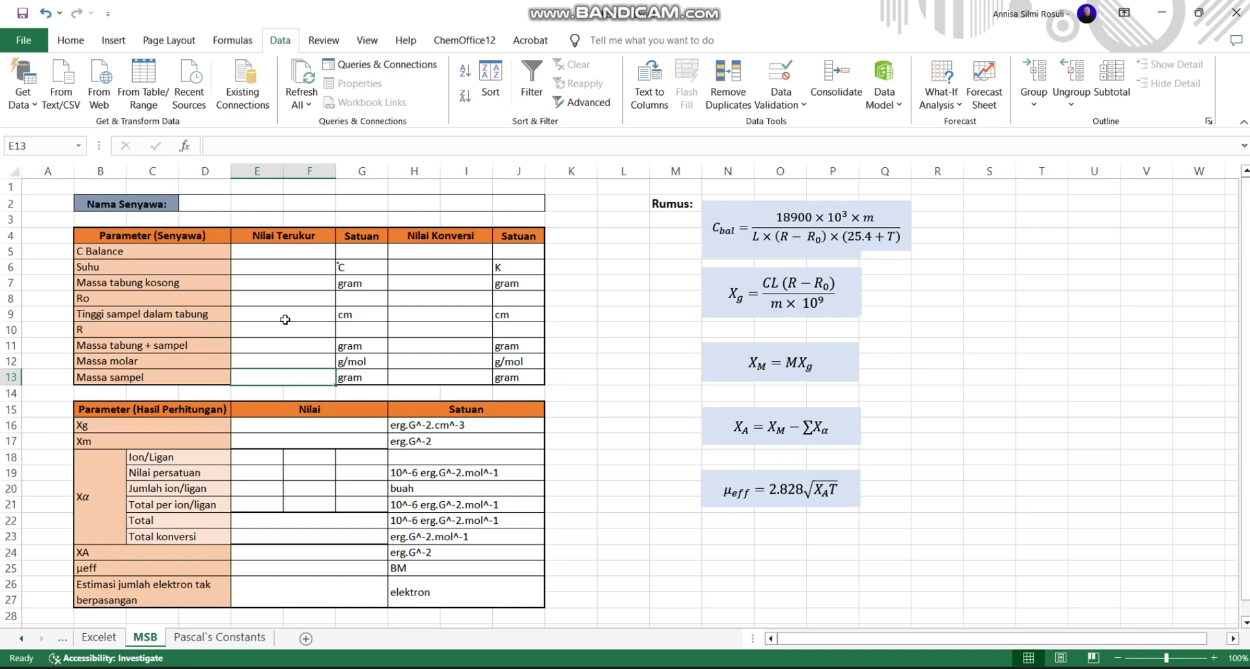
click(271, 255)
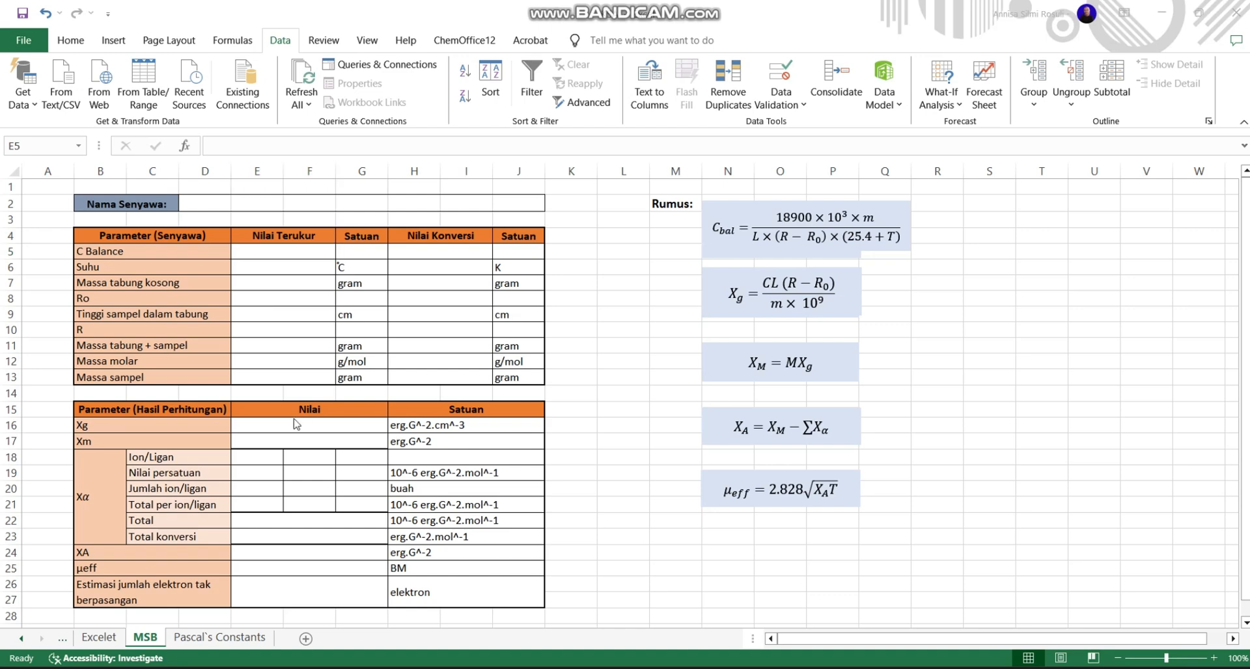
Step: Calculate the measured Massa sampel in E13 as tube-plus-sample mass minus empty tube mass, using =E11-E7
click(290, 373)
key(BackSpace)
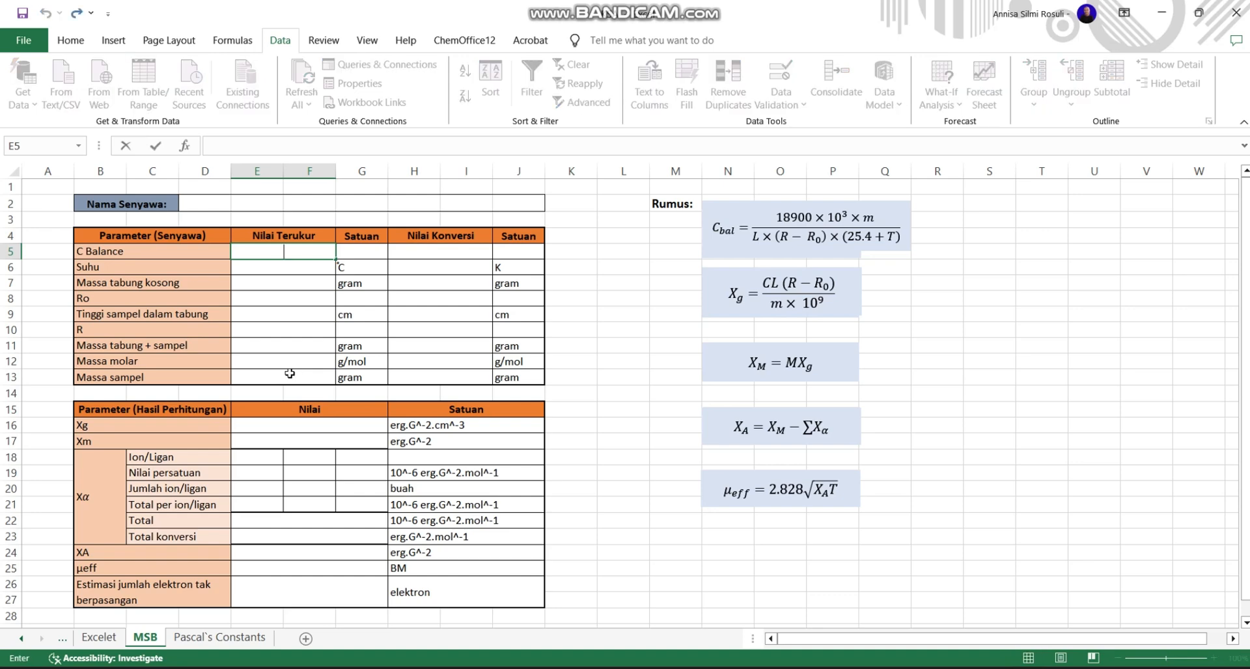
click(289, 373)
text(=)
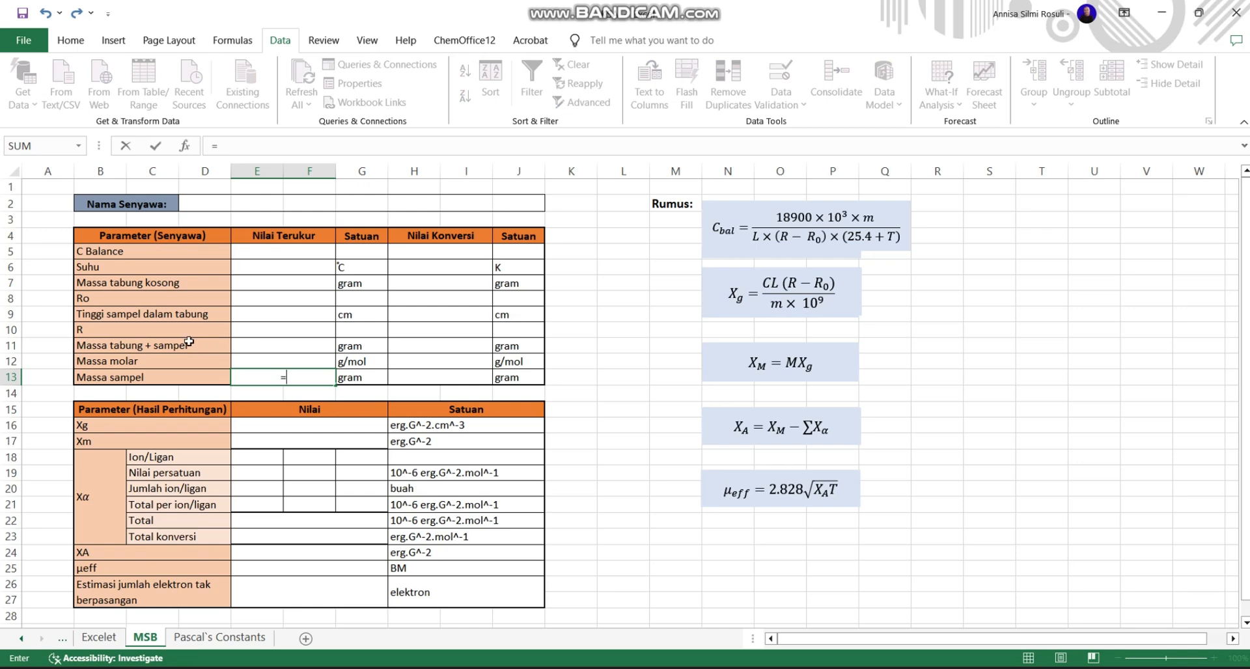
click(247, 344)
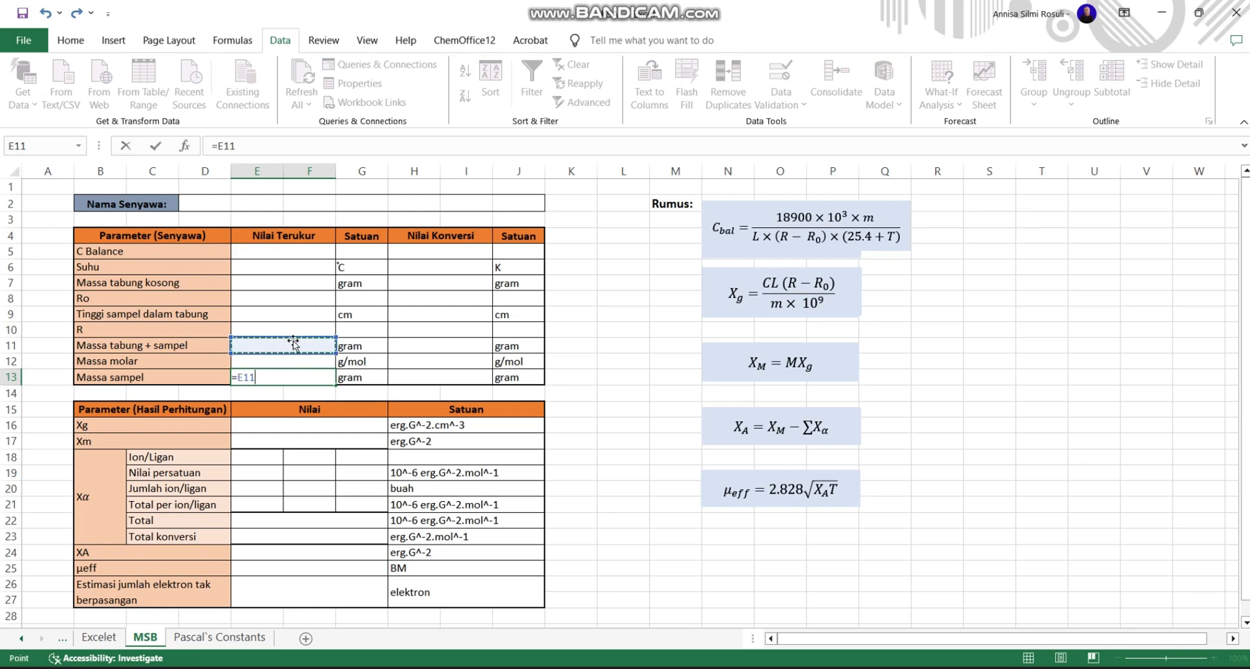
text(-)
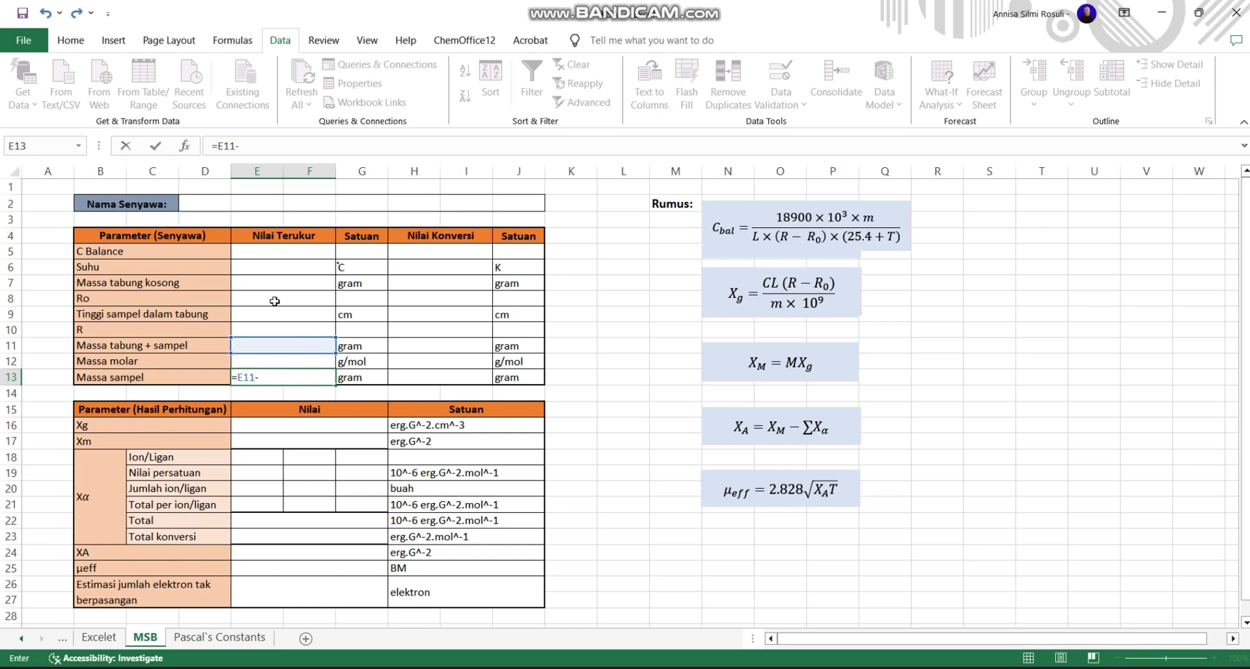
click(255, 281)
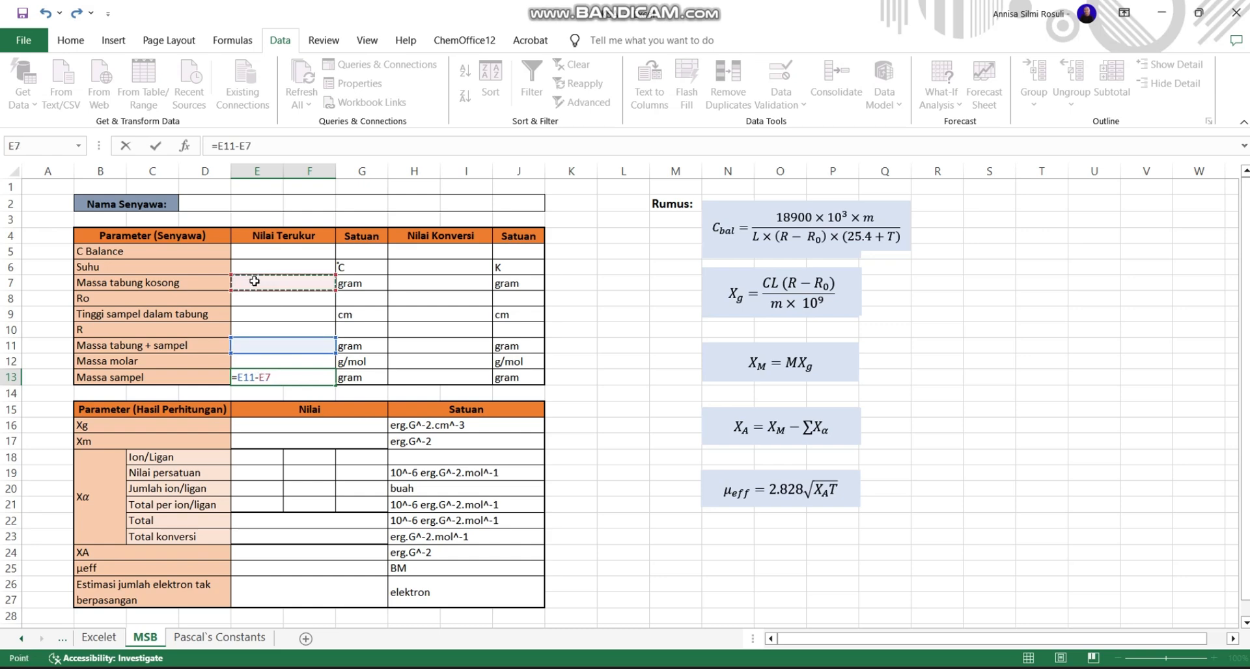
key(Return)
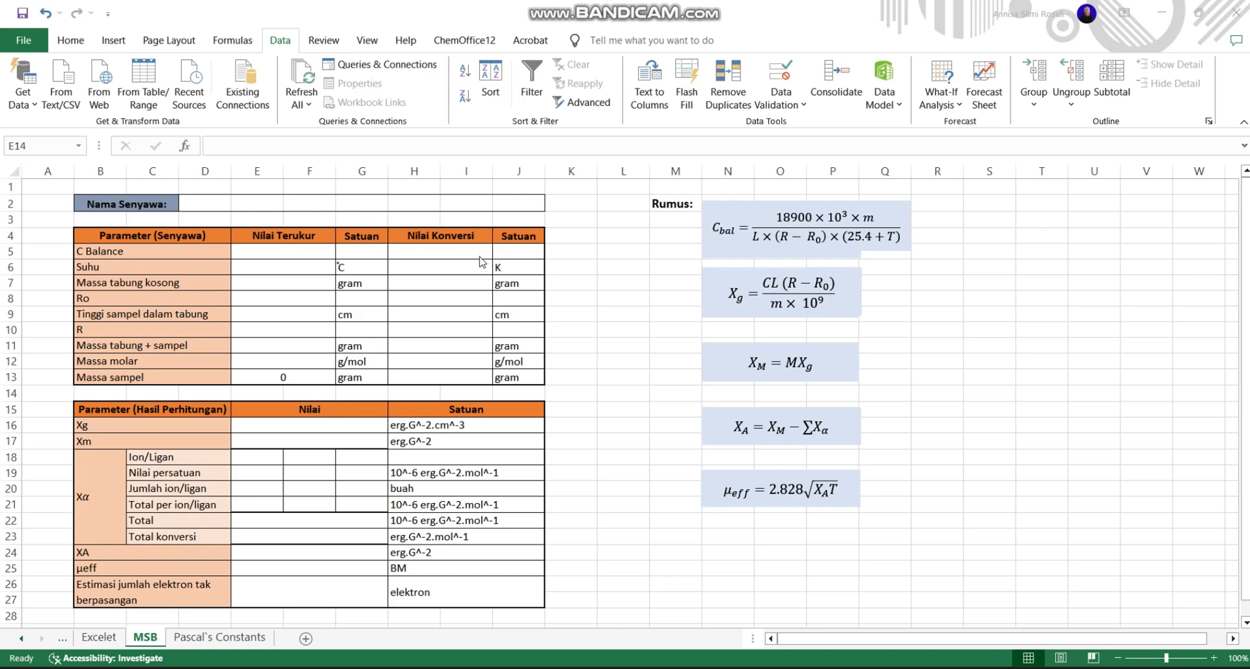
Step: Begin the measured C Balance formula in E5 with the numerator 18900*10^3 multiplied by the sample mass in E13
click(310, 248)
click(309, 254)
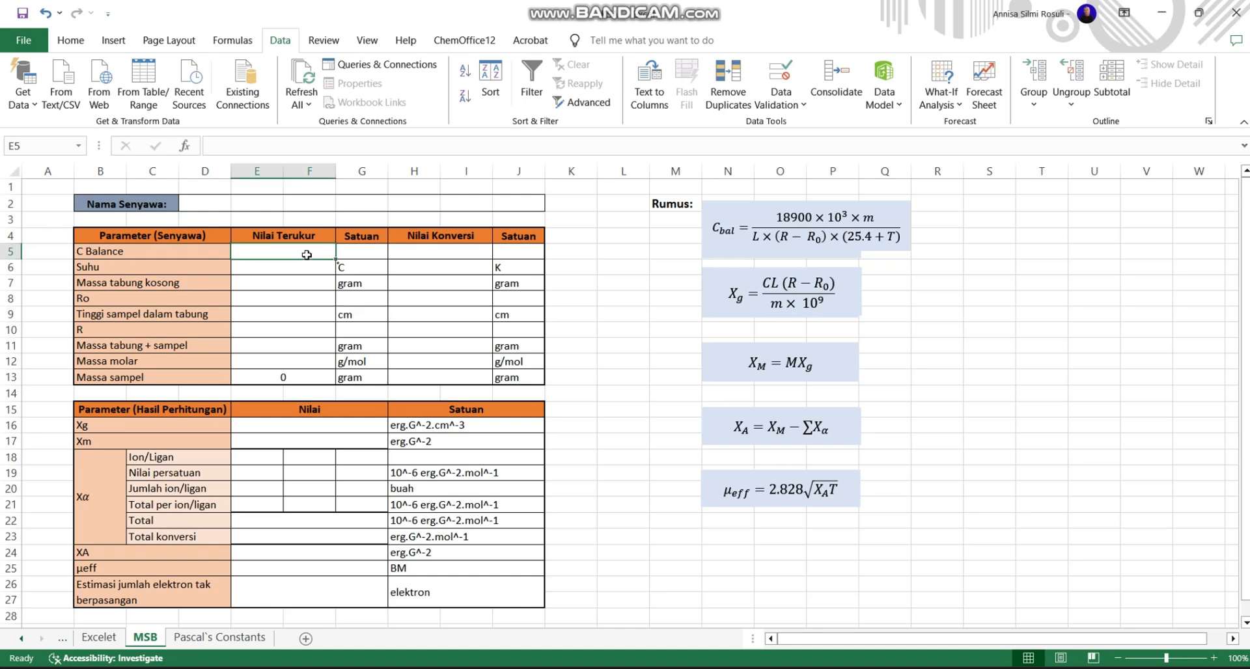
text(=)
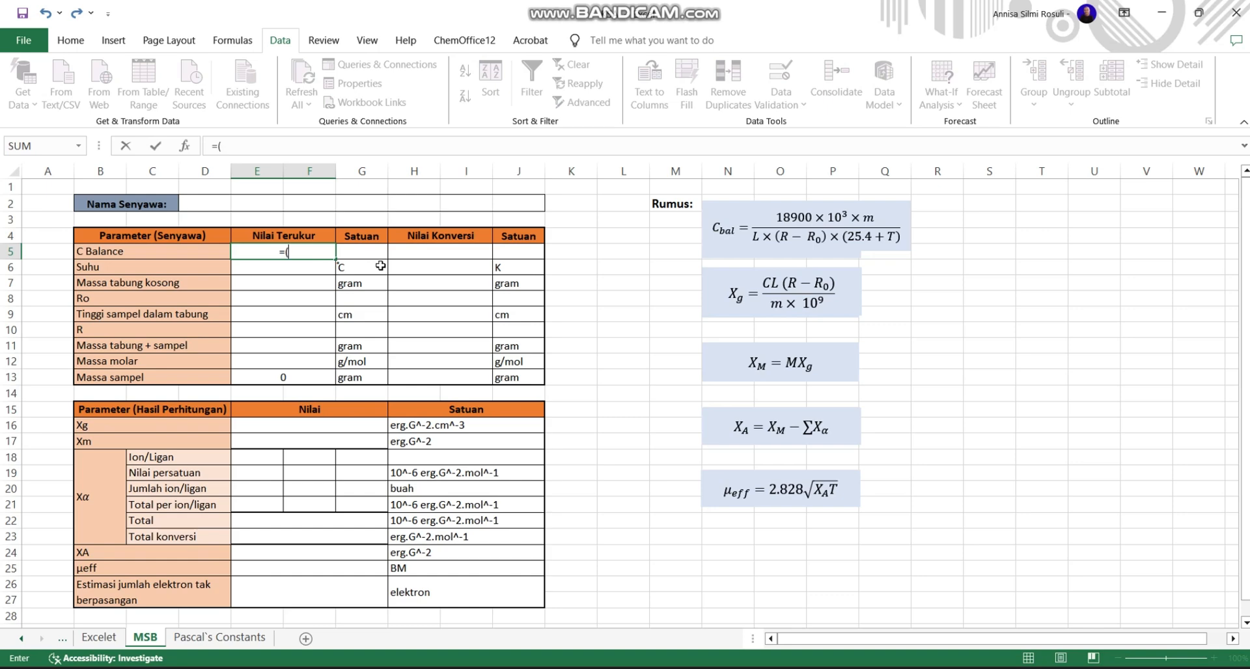
text((18900)
click(331, 254)
text(*10^3)
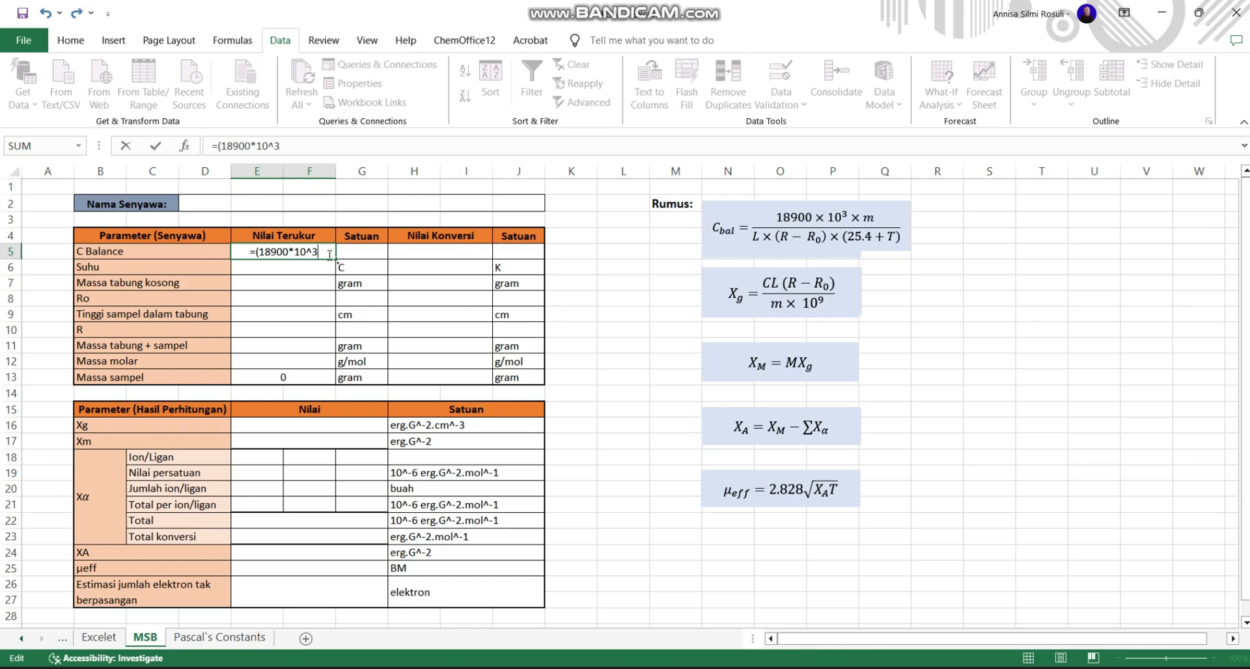
text(*)
click(311, 376)
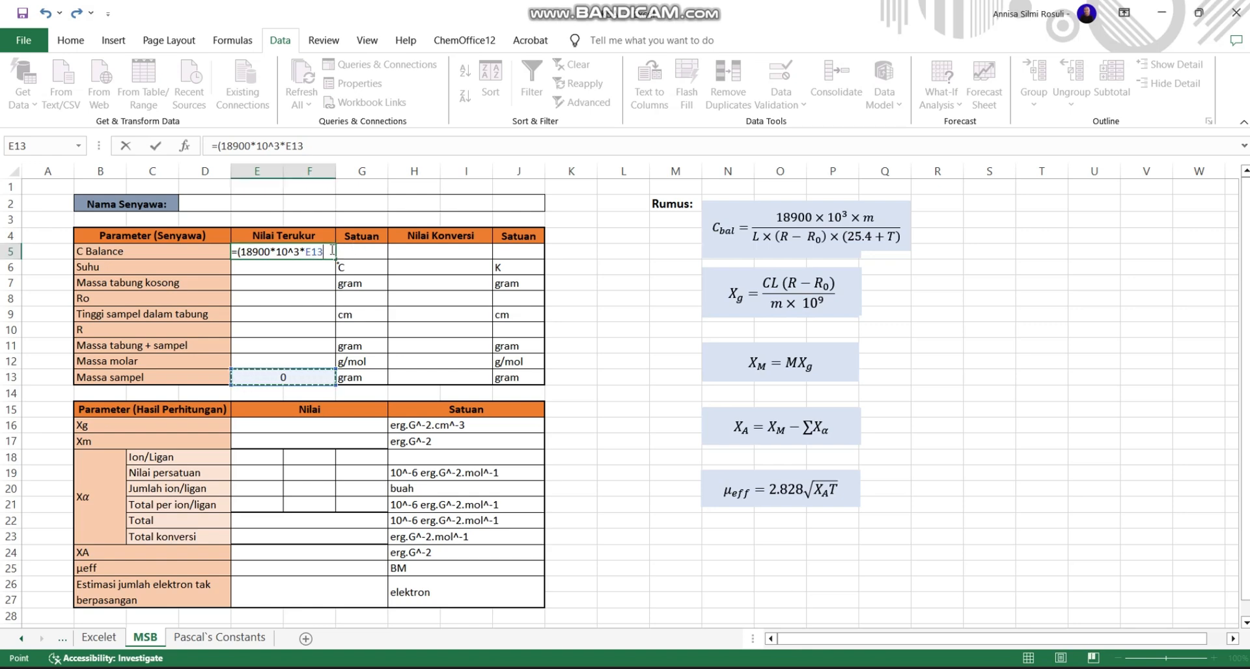
Step: Complete the C Balance formula in E5 by dividing the numerator by (E9*(E10-E8)*(25.4+H6))
text()/()
click(264, 317)
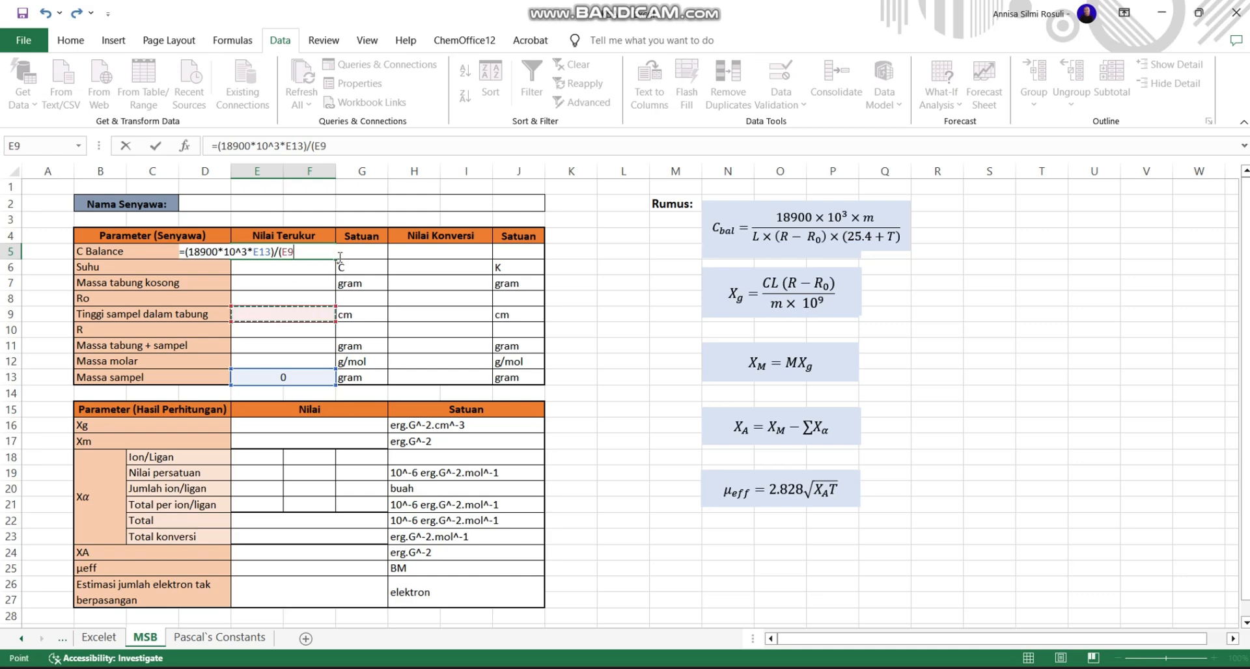
text(*()
click(301, 336)
text(-)
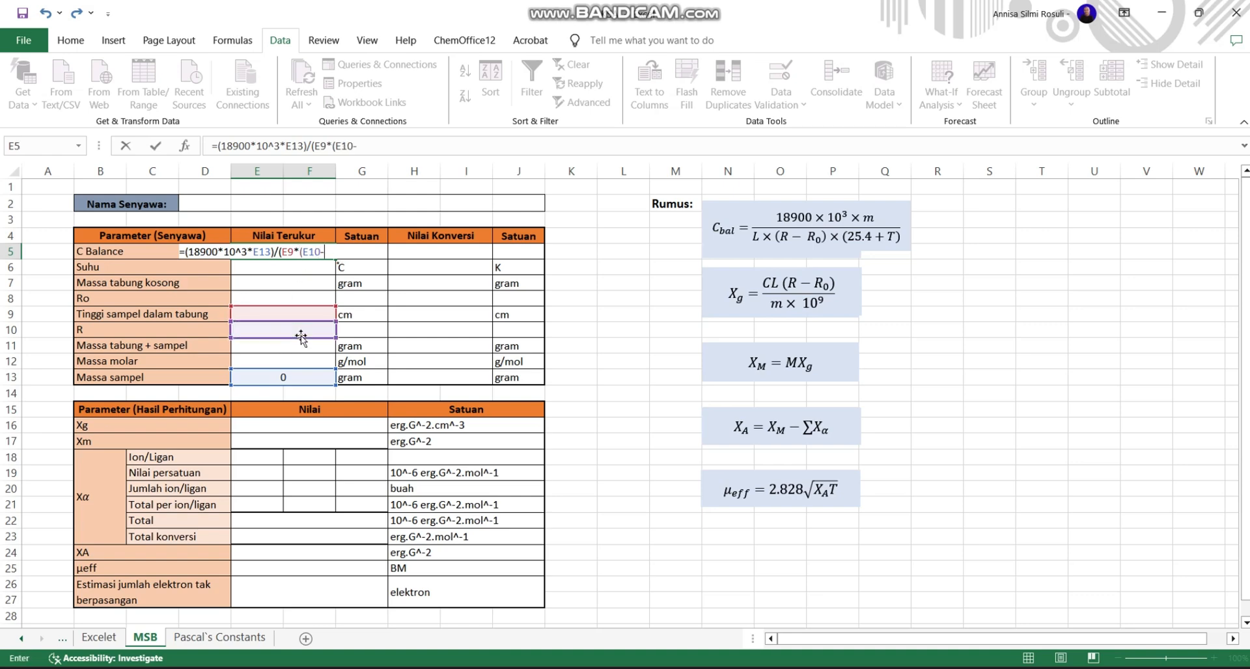
click(295, 298)
text())
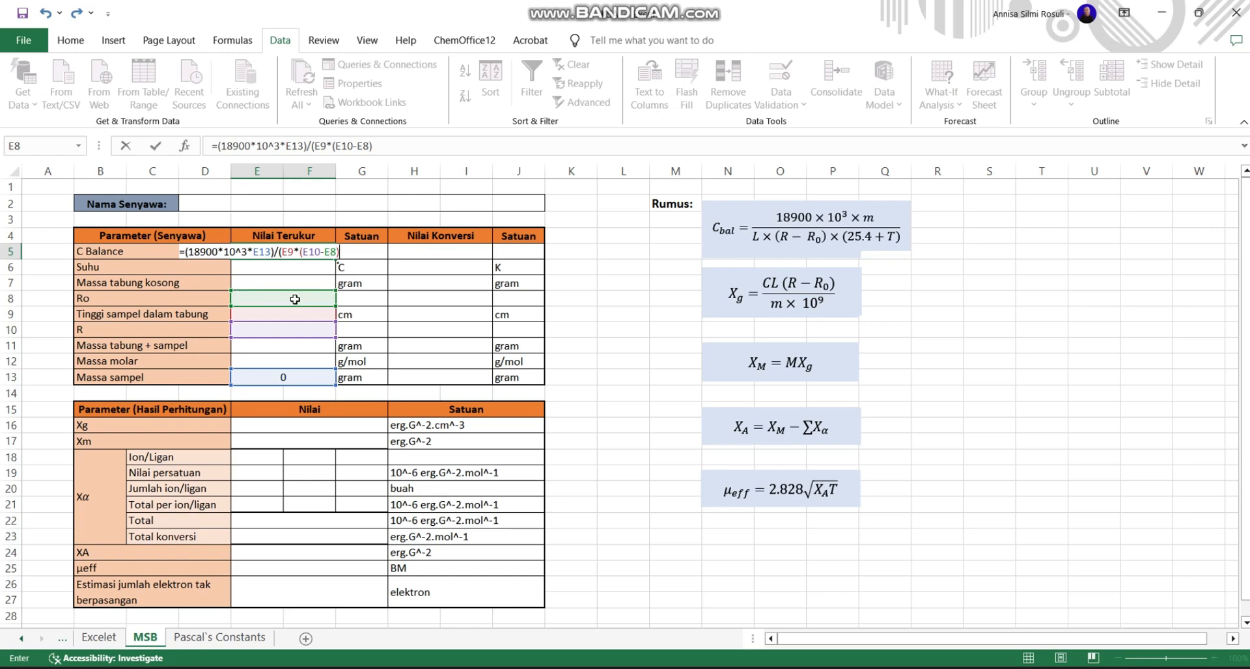
text(*(25.4+)
click(408, 269)
text())
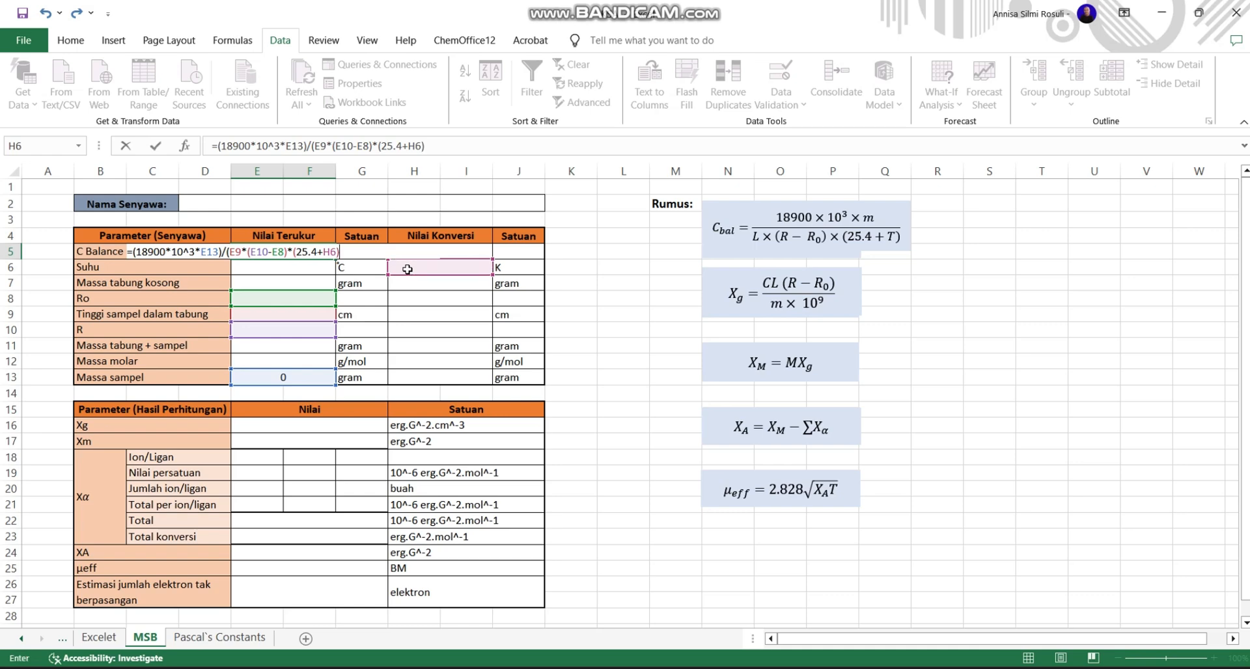
text())
key(Return)
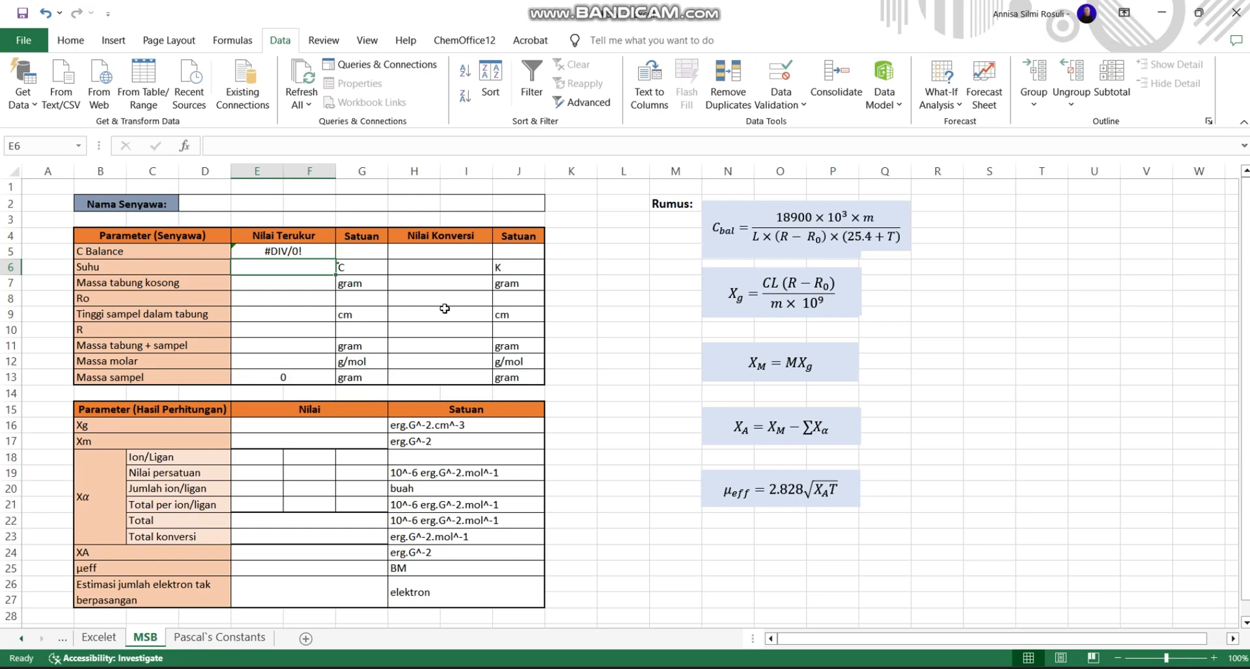
Step: Link the C Balance conversion value in H5 to its measured value with =E5
click(420, 254)
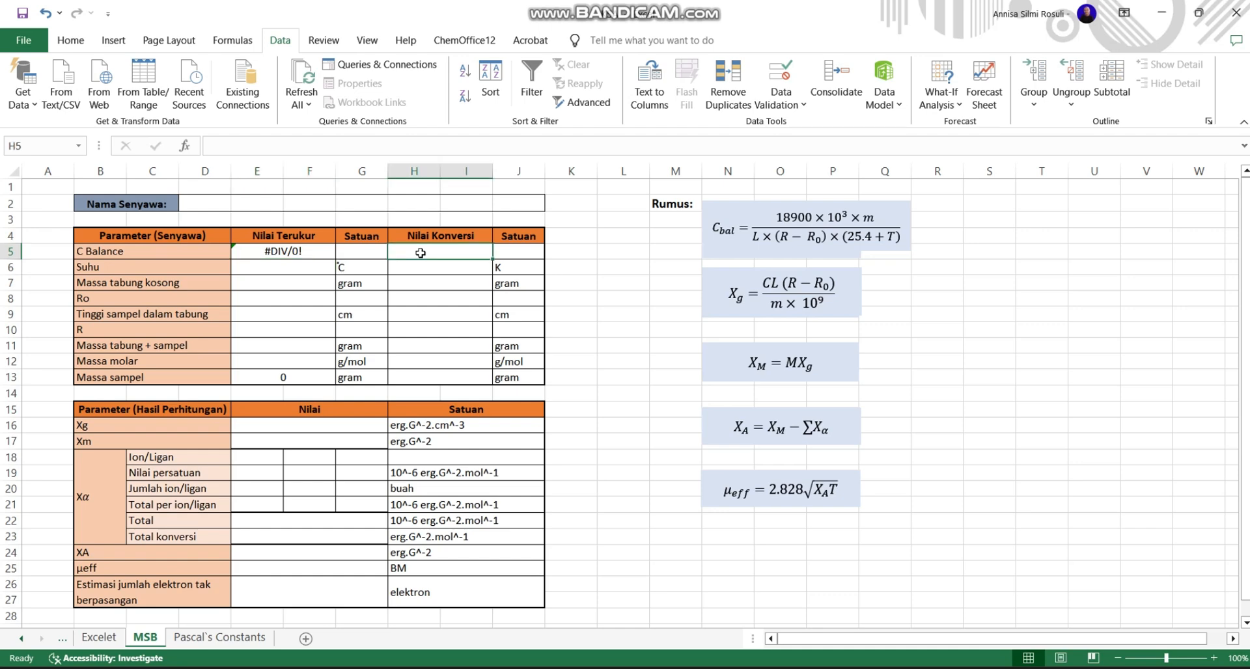
text(=)
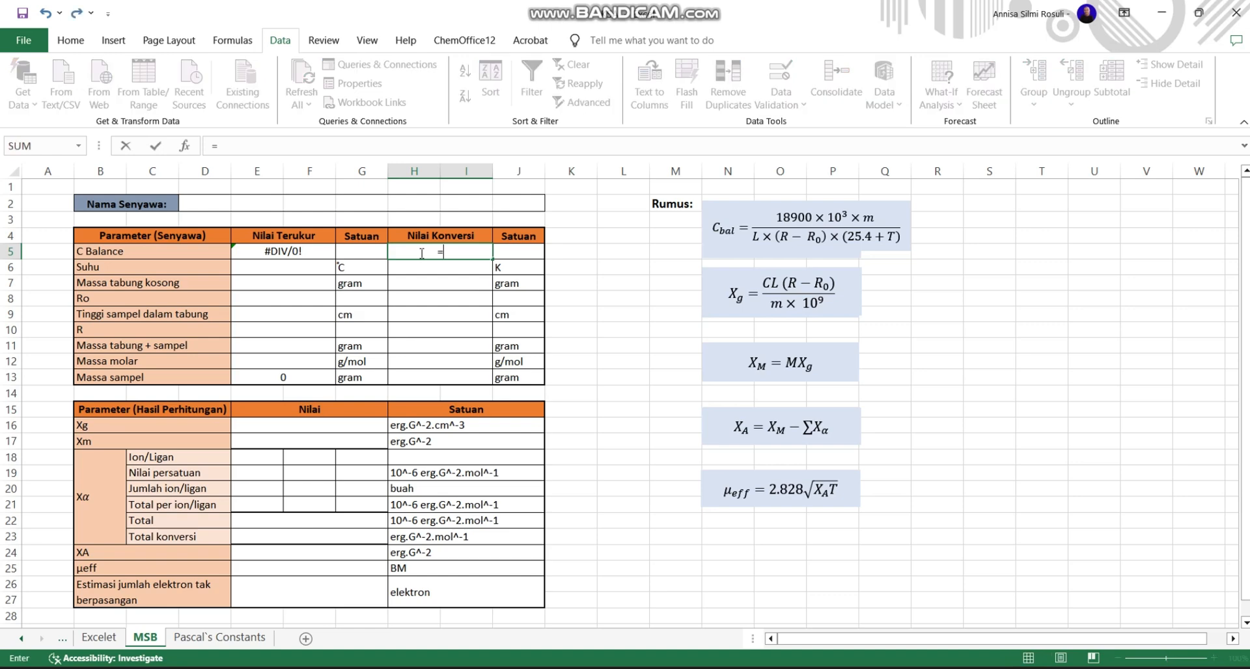
click(312, 251)
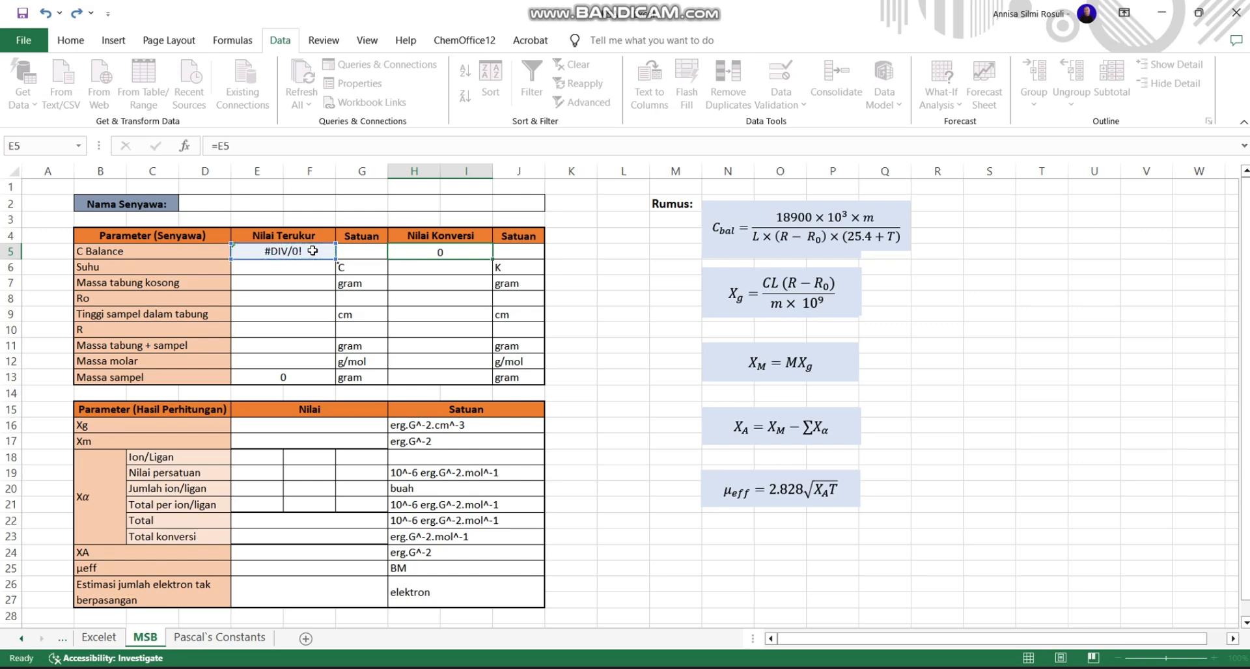
key(Return)
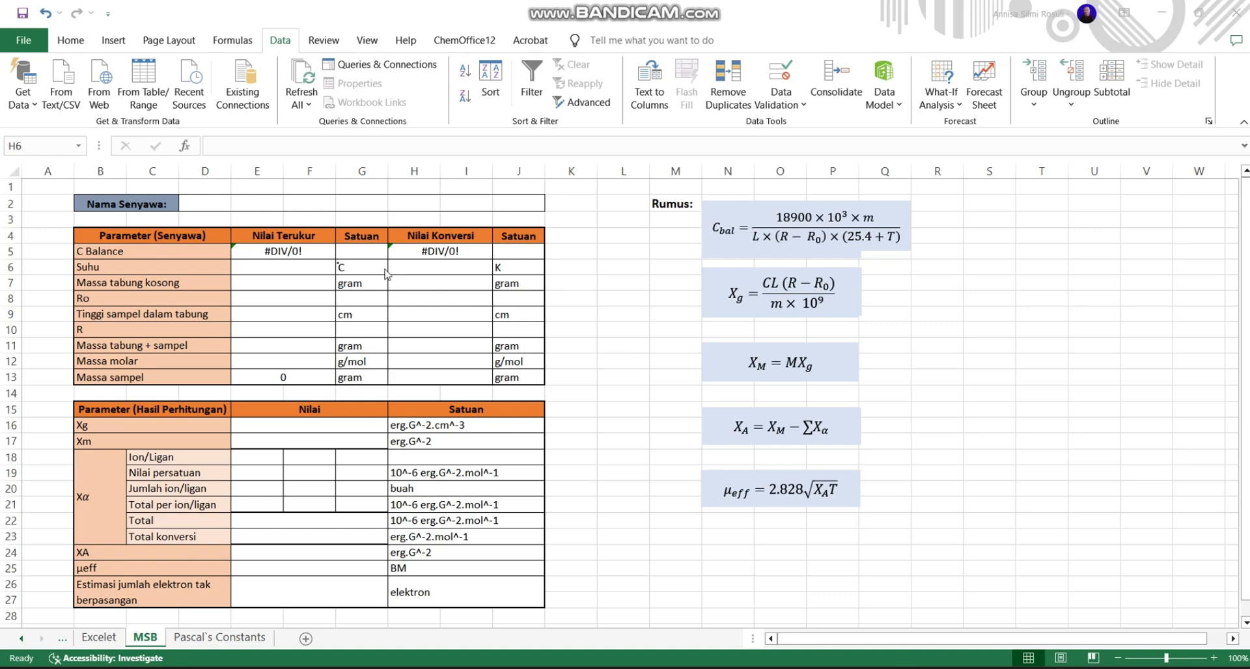
Step: Convert the Suhu value from Celsius to Kelvin in H6 with the formula =E6+273.15
click(465, 268)
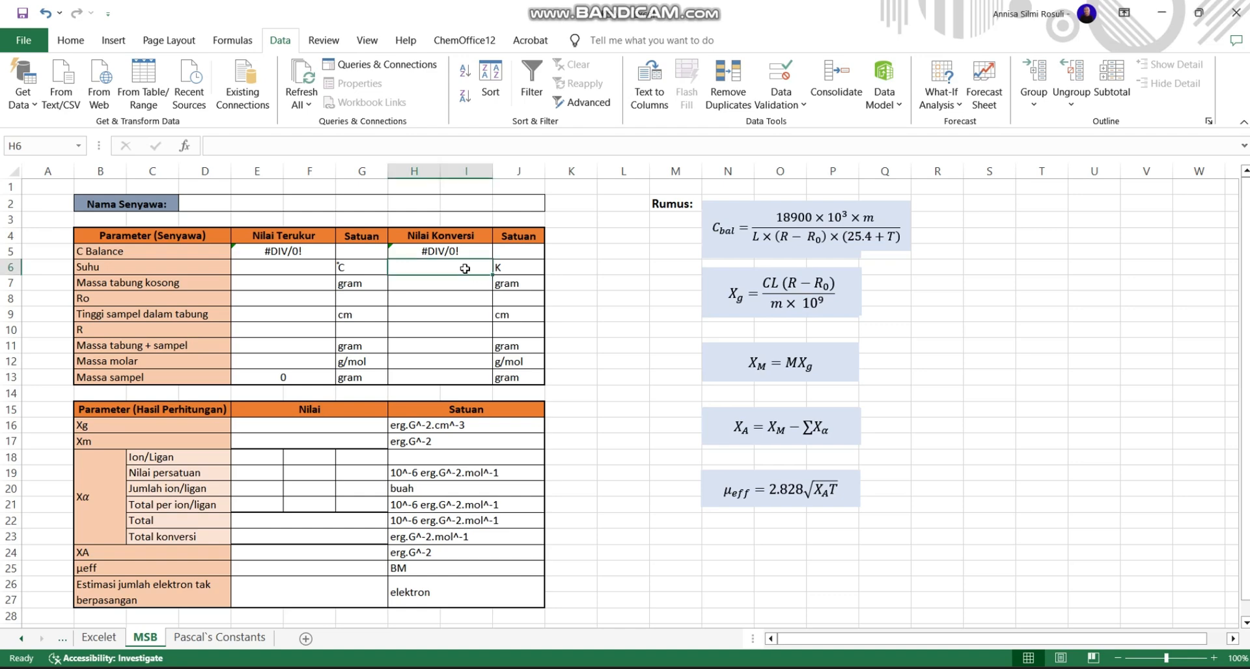
text(=)
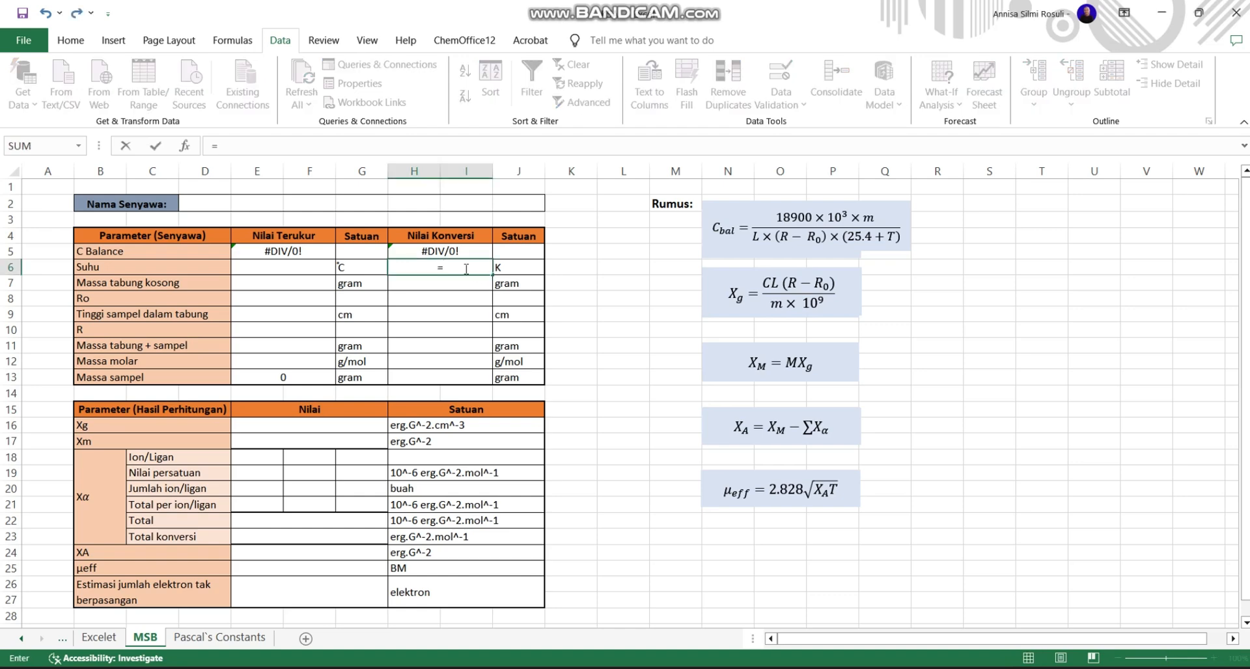
click(299, 265)
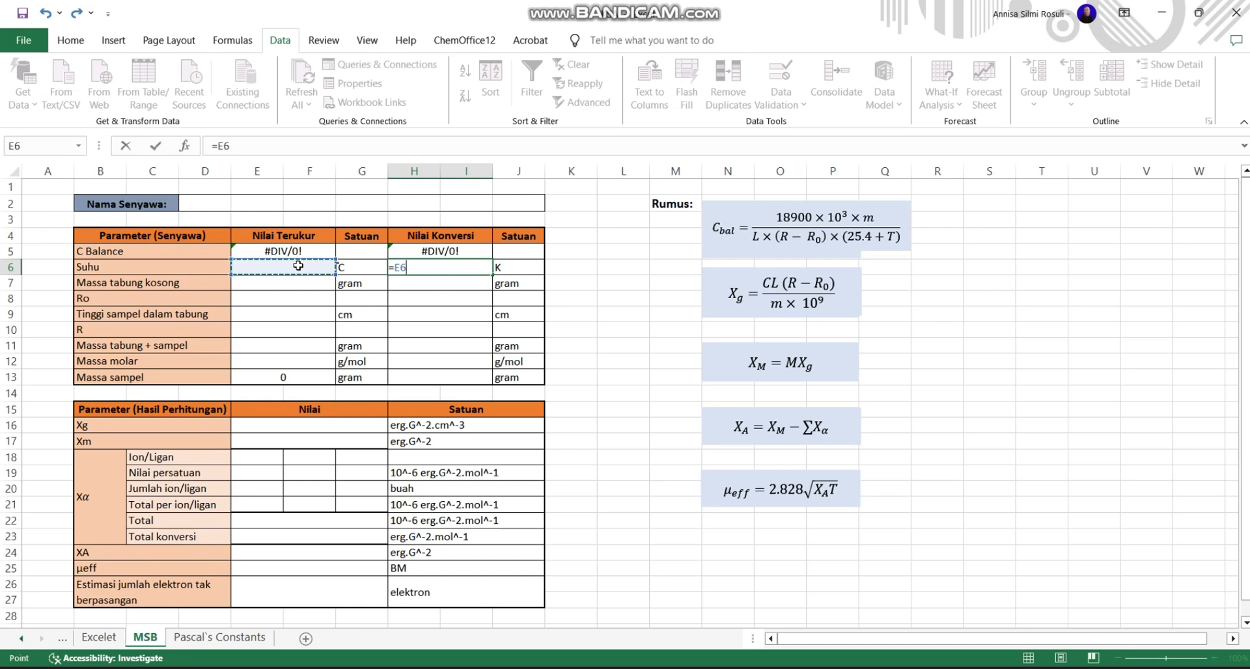
text(+273.15)
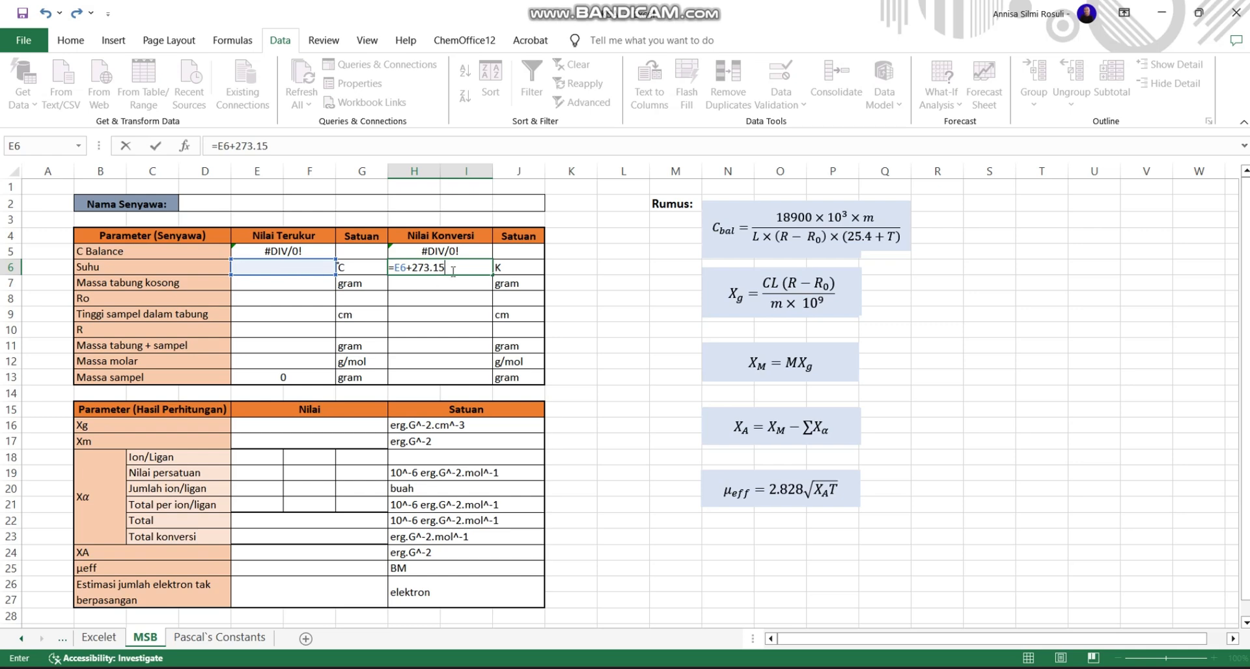
key(Return)
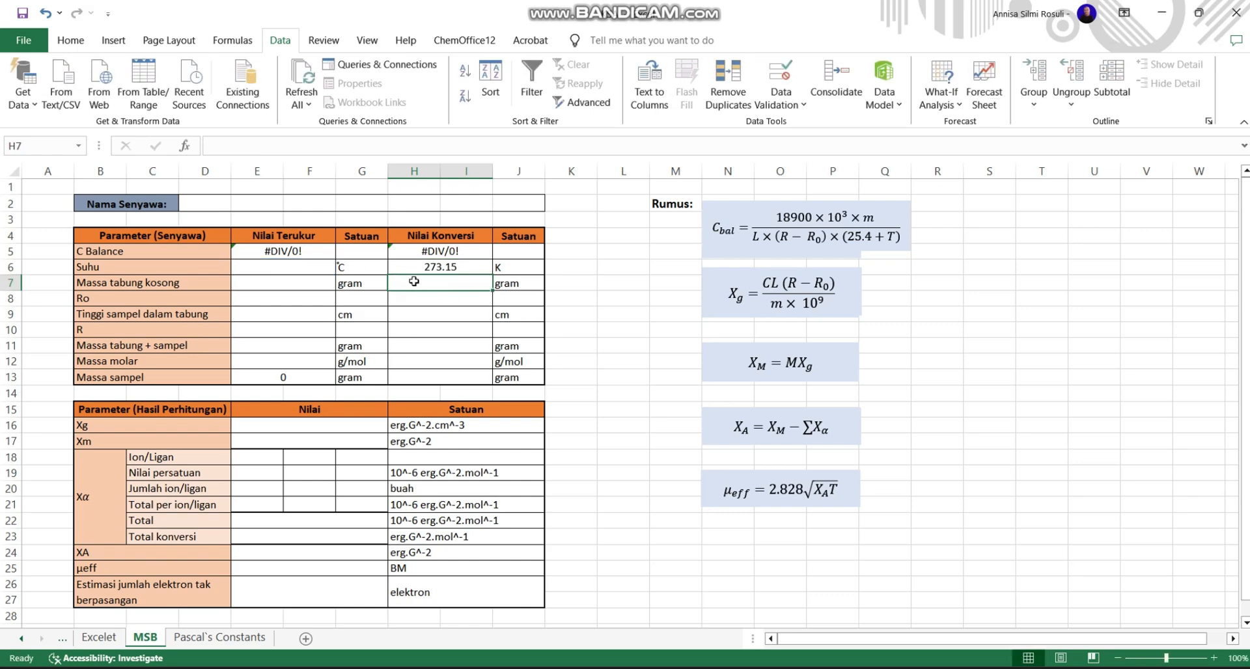
Step: Link the Massa tabung kosong conversion value in H7 to its measured value with =E7
text(=)
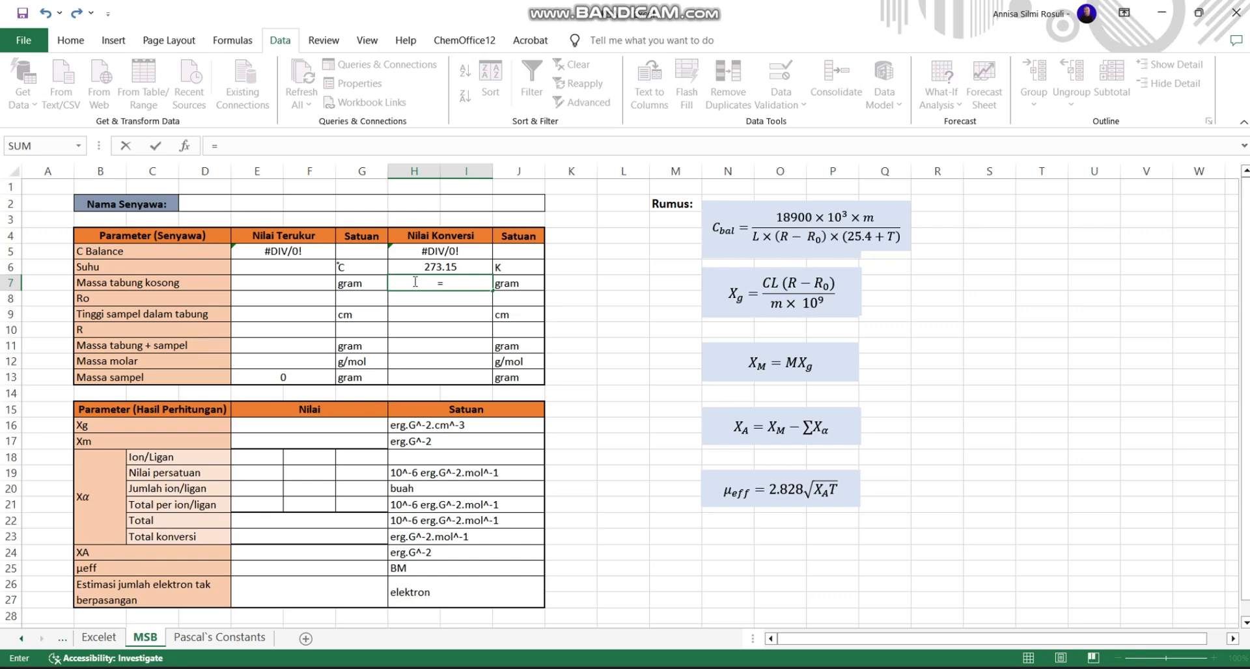
click(304, 282)
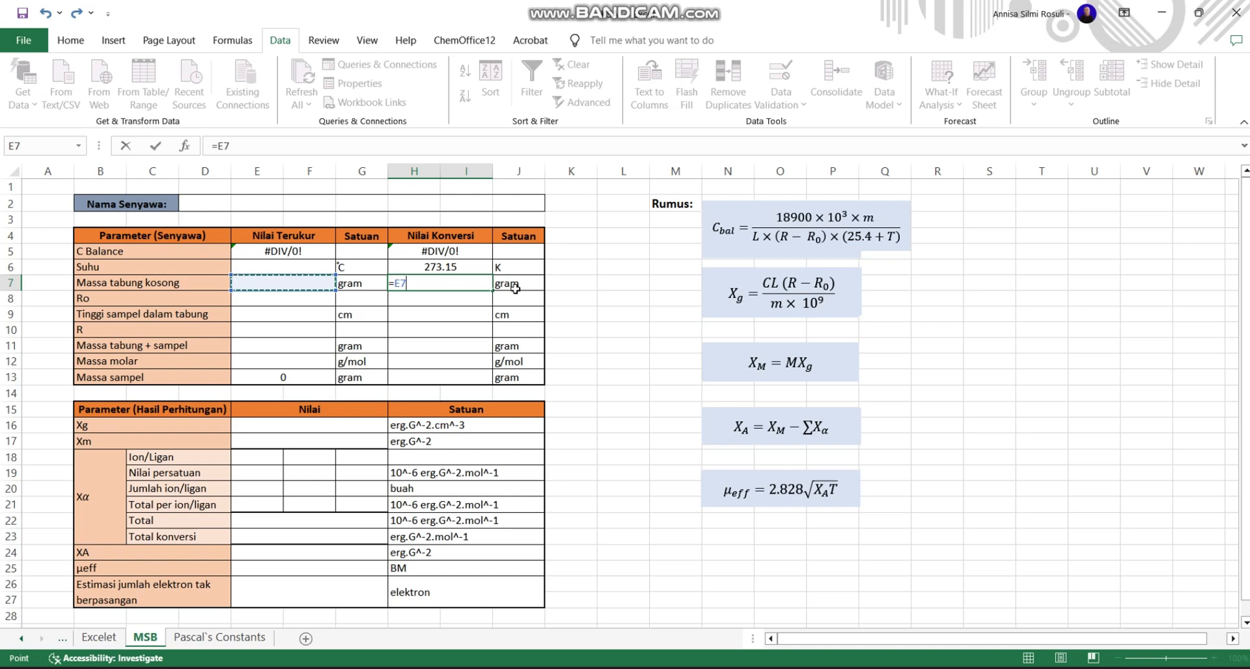
key(Return)
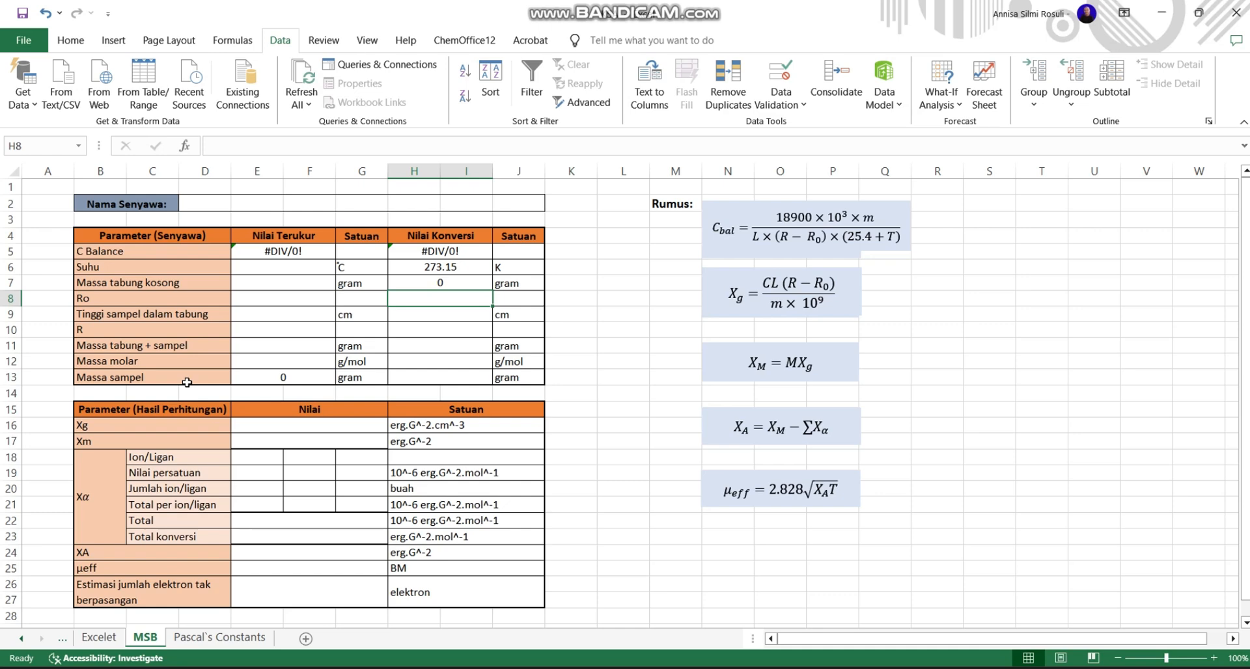
Step: Link the conversion values of Ro, Tinggi sampel dalam tabung and R in H8:H10 to their measured values in E8:E10
text(=)
click(293, 300)
key(Return)
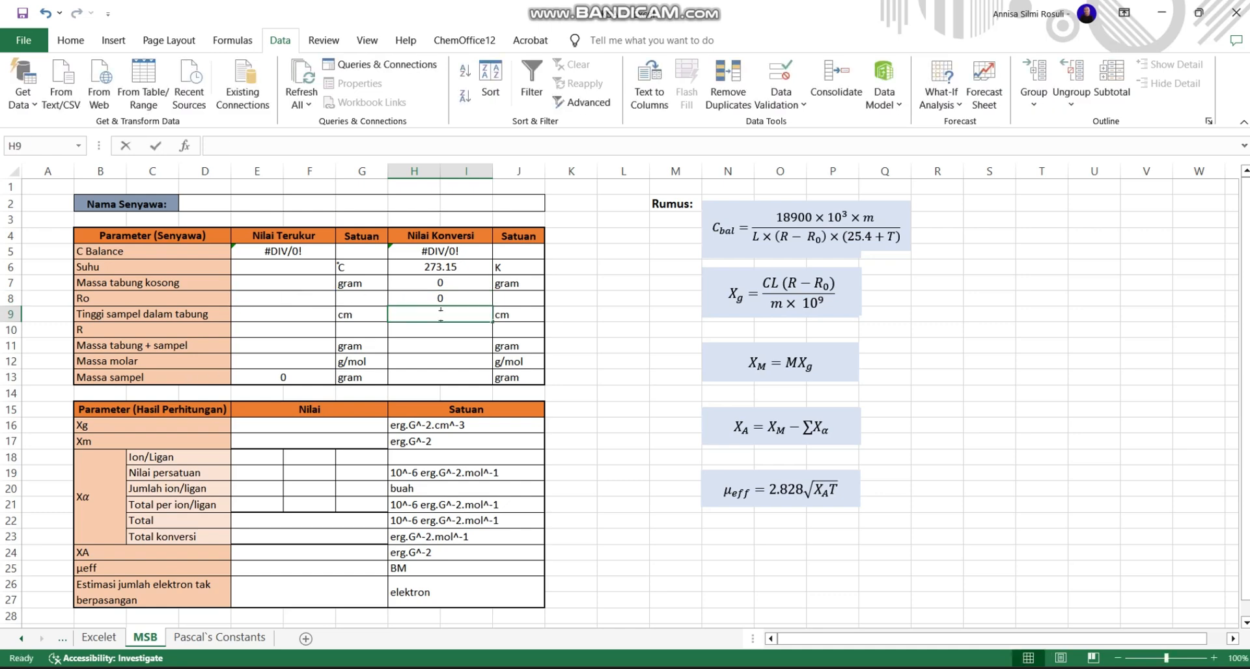
text(=)
click(325, 316)
key(Return)
text(=)
click(325, 330)
key(Return)
Step: Link the conversion values of Massa tabung + sampel, Massa molar and Massa sampel in H11:H13 to their measured values in E11:E13
text(=)
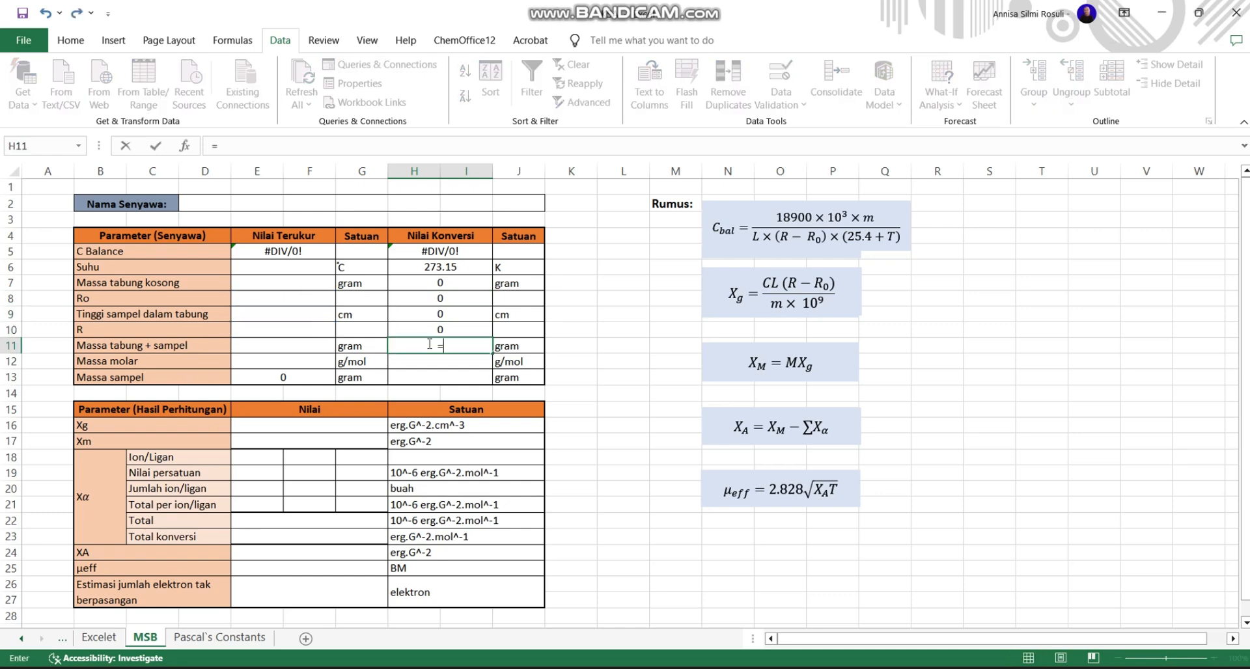
click(317, 346)
key(Return)
text(=)
click(321, 362)
key(Return)
text(=)
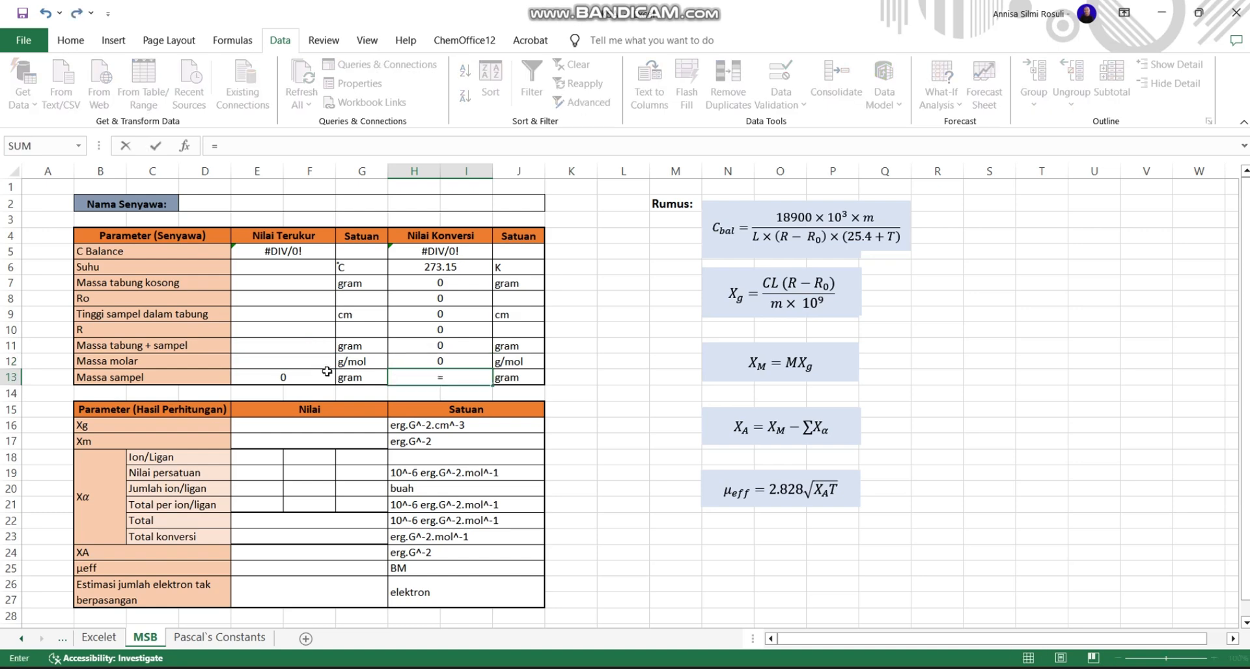
click(326, 371)
key(Return)
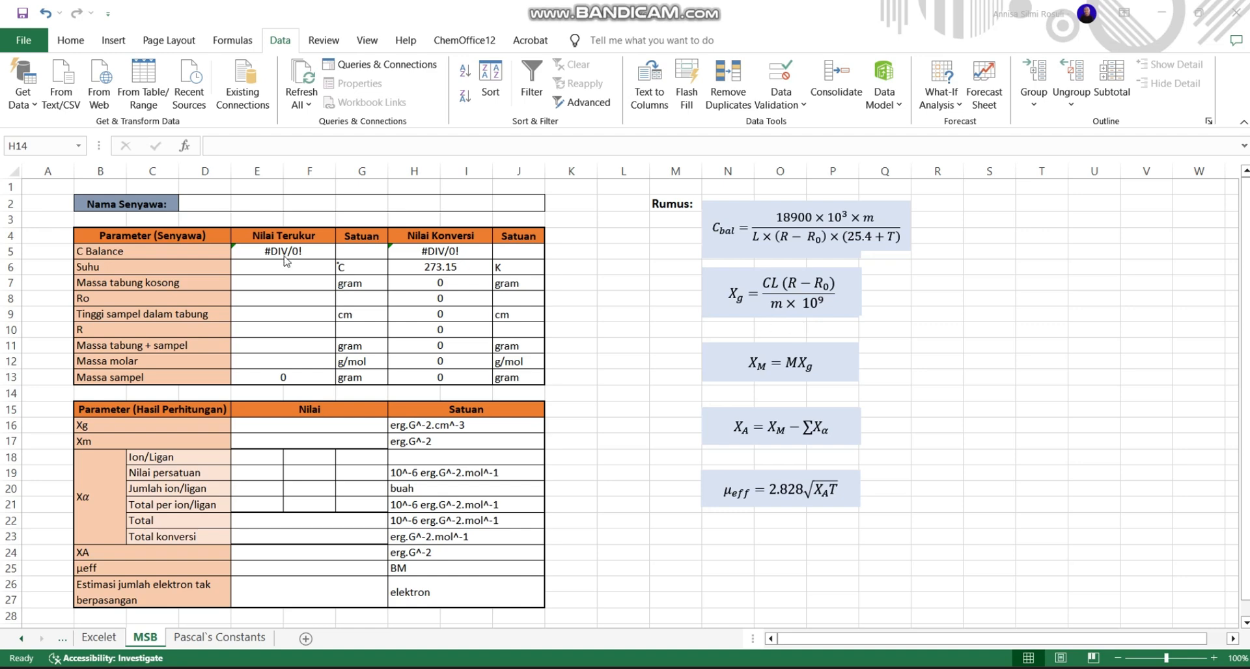
Step: Start the Xg formula in E16 with the numerator H5*H9*(H10-H8) from the conversion values
click(319, 427)
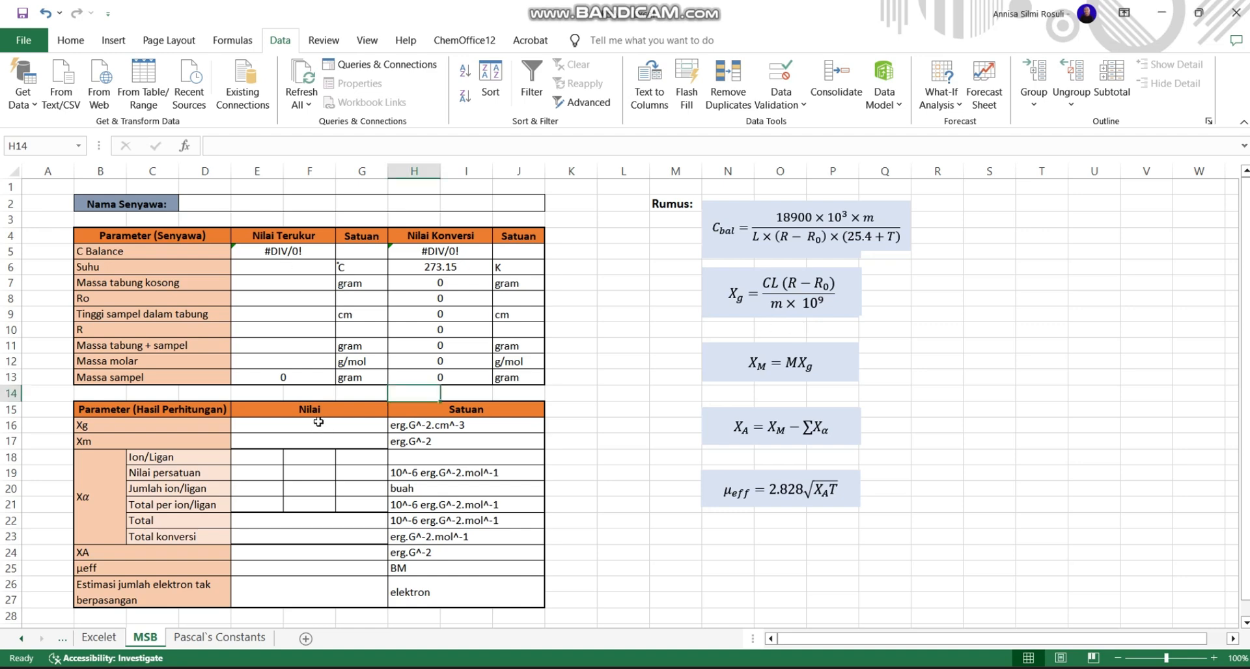
text(=)
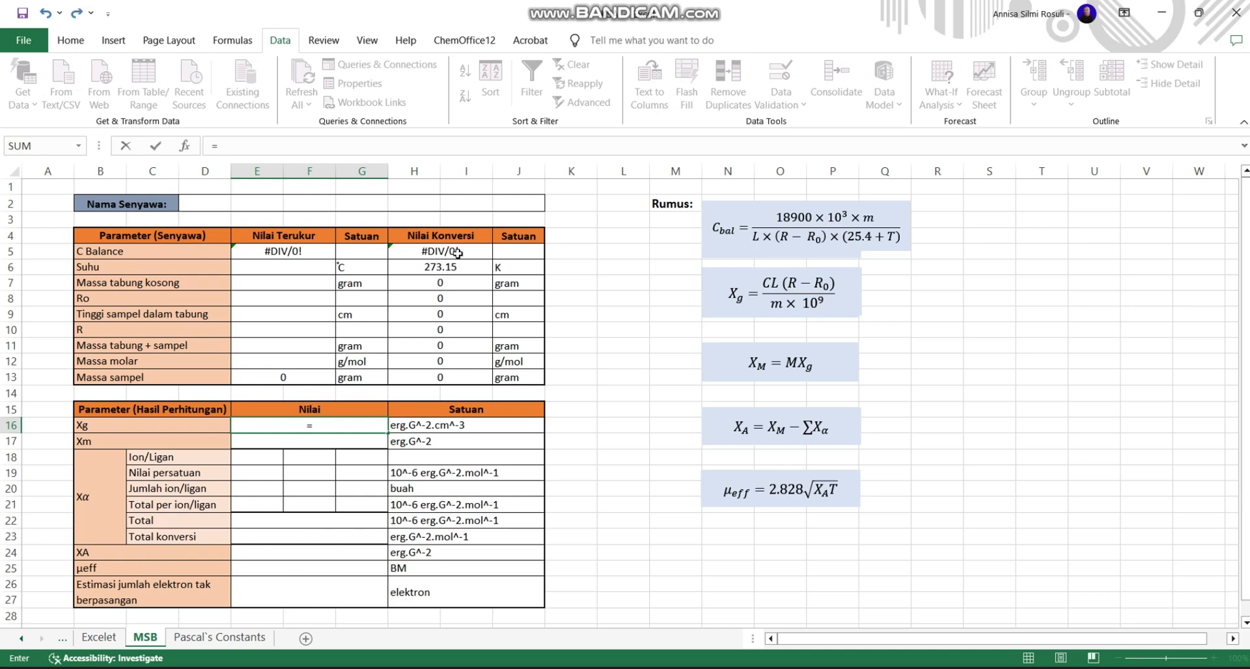
text(()
click(457, 253)
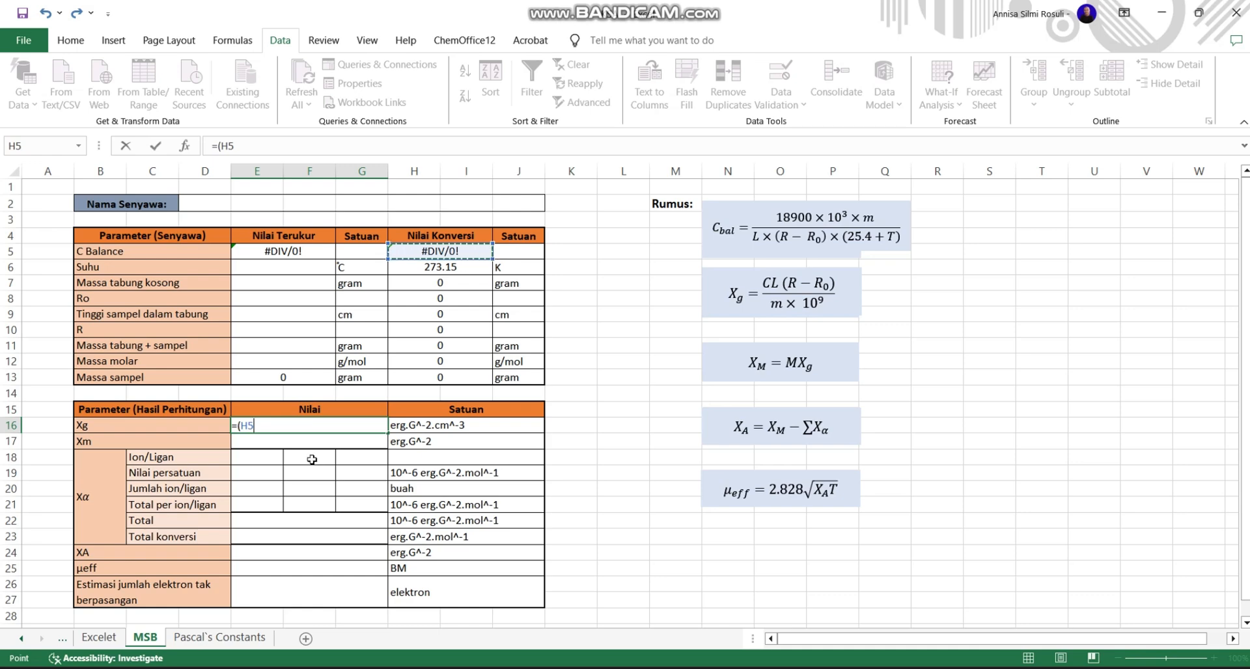
text(*)
click(443, 314)
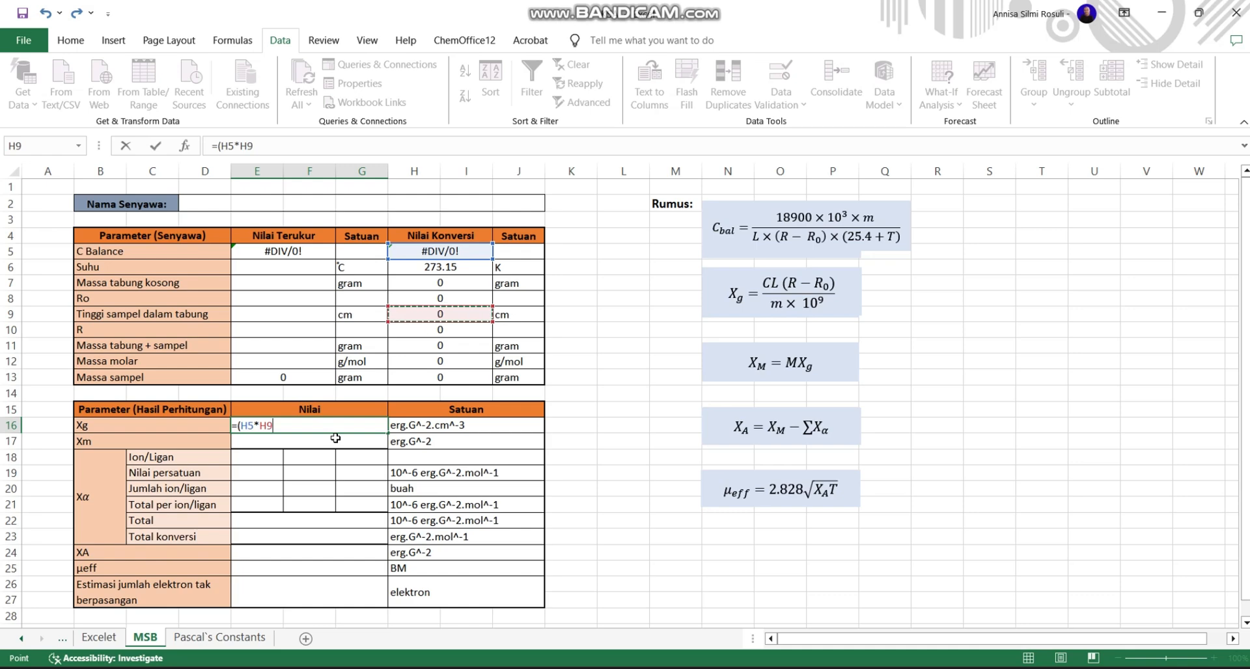
text(*()
click(420, 332)
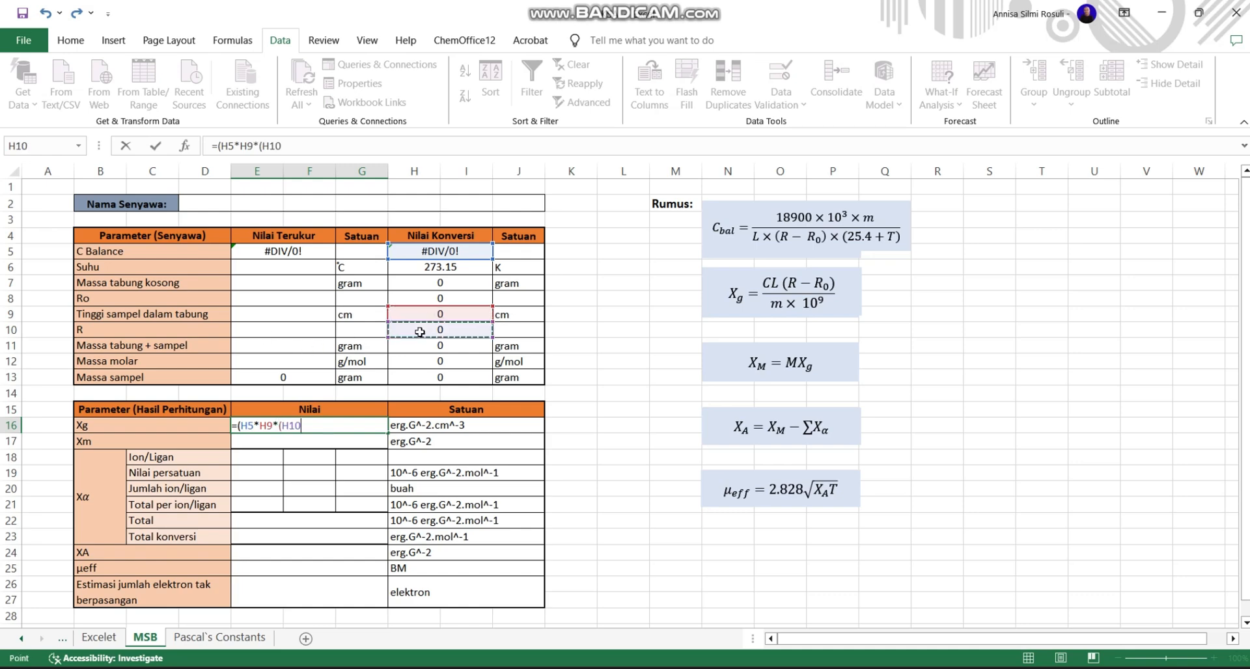
text(-)
click(438, 299)
text())
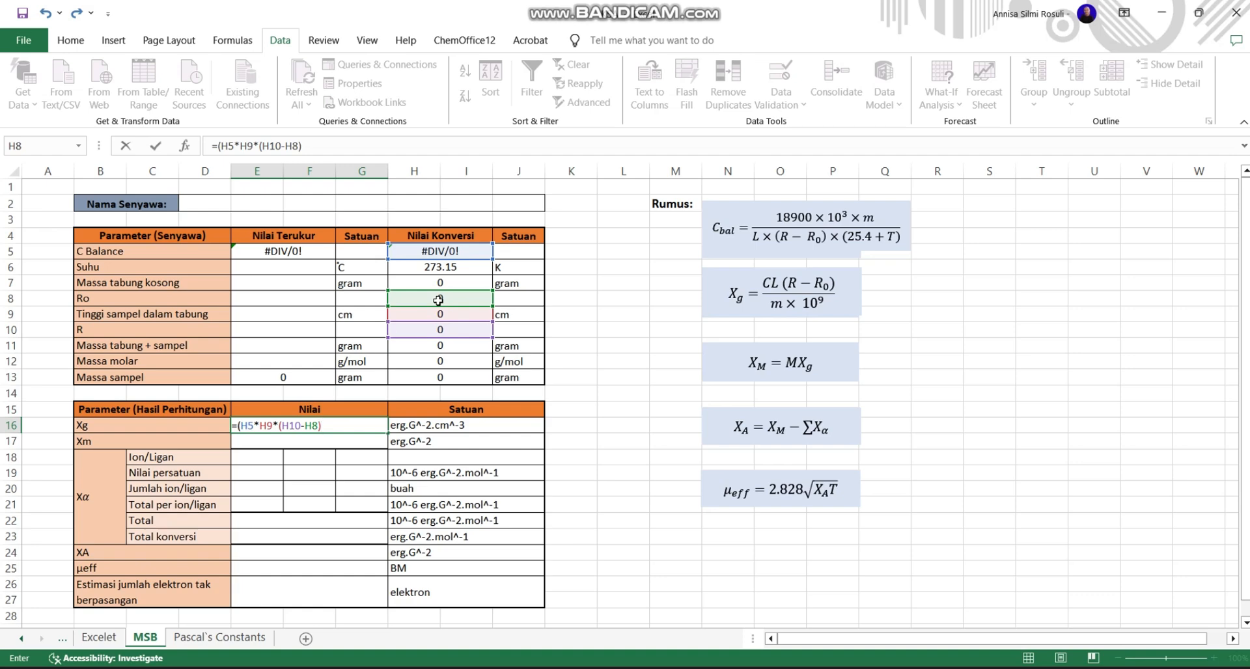
Step: Complete the Xg formula in E16 by dividing the numerator by (H13*10^9)
text()/)
text(()
click(422, 383)
text(*1)
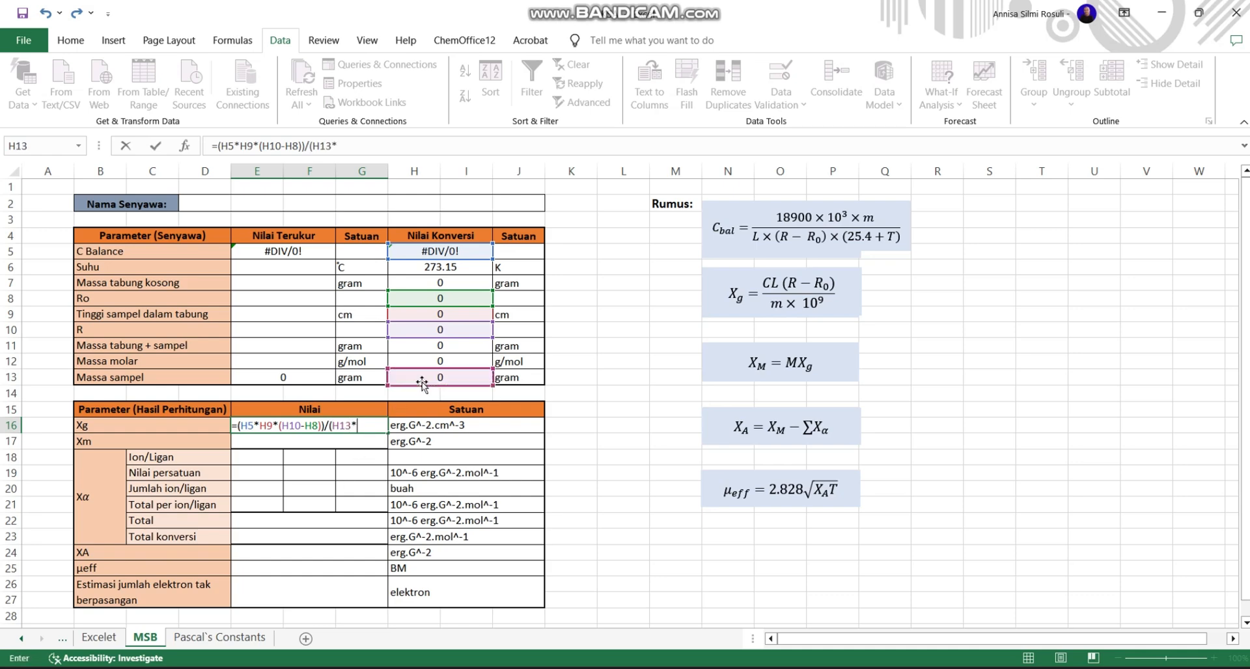
text(06)
key(BackSpace)
text(^9))
key(Return)
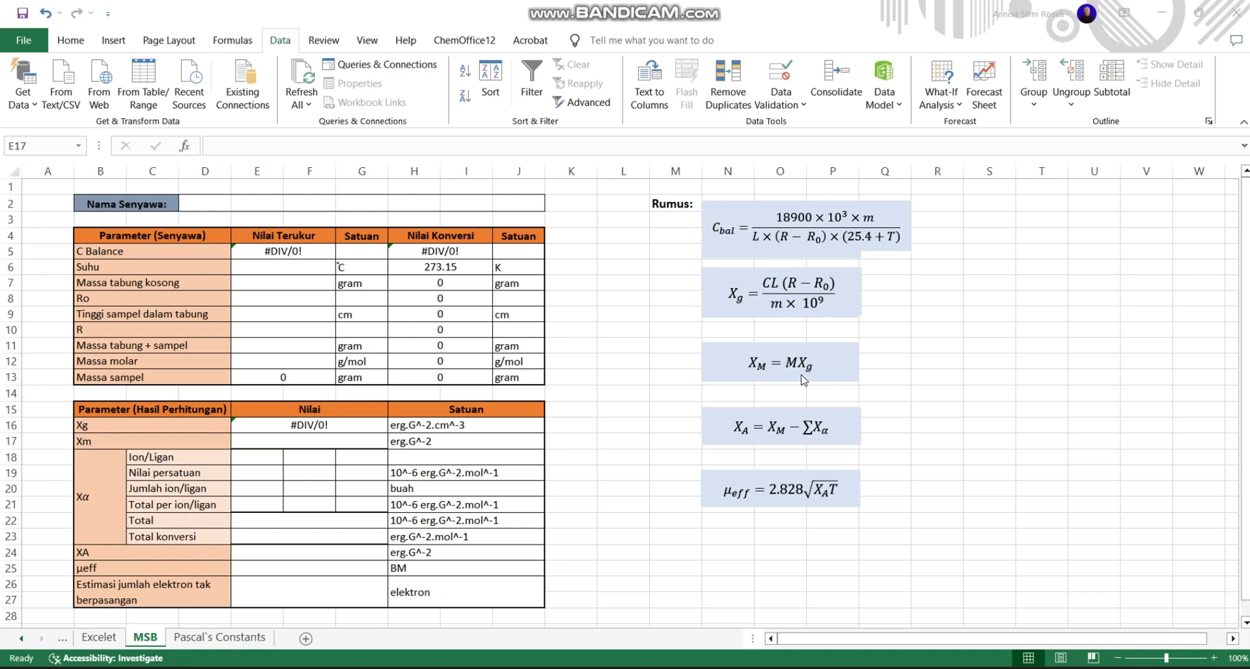
Step: Calculate Xm in E17 from the molar mass and Xg with the formula =H12*E16
click(324, 440)
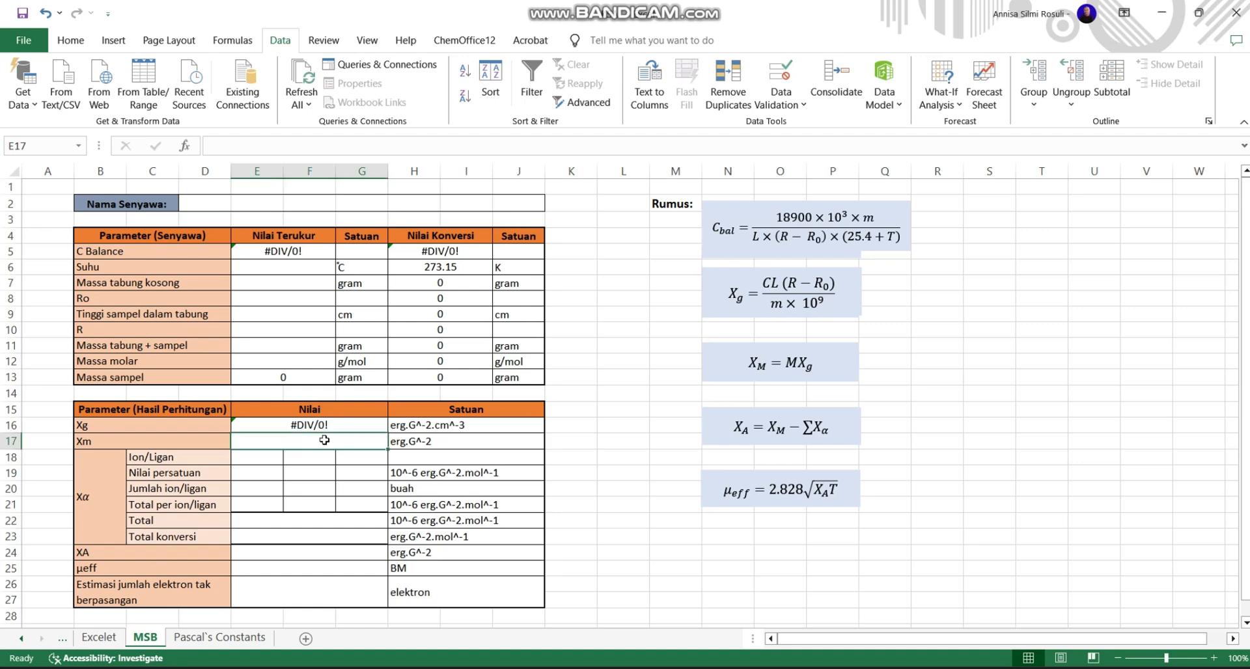
text(=)
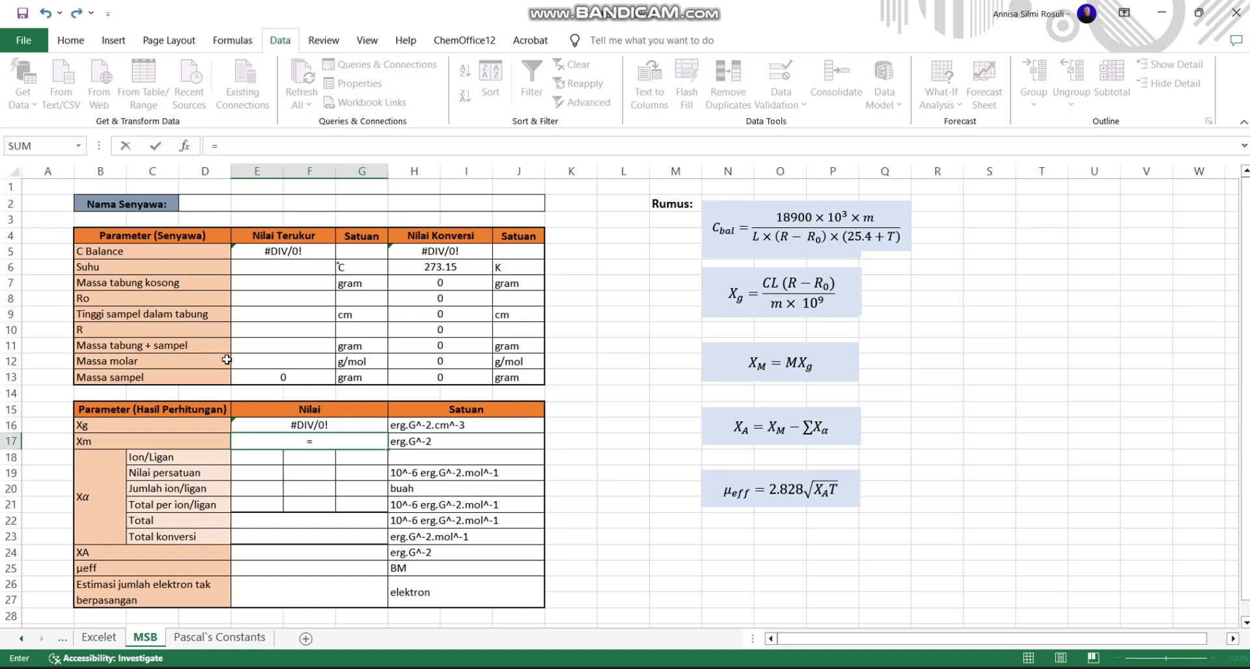
click(441, 360)
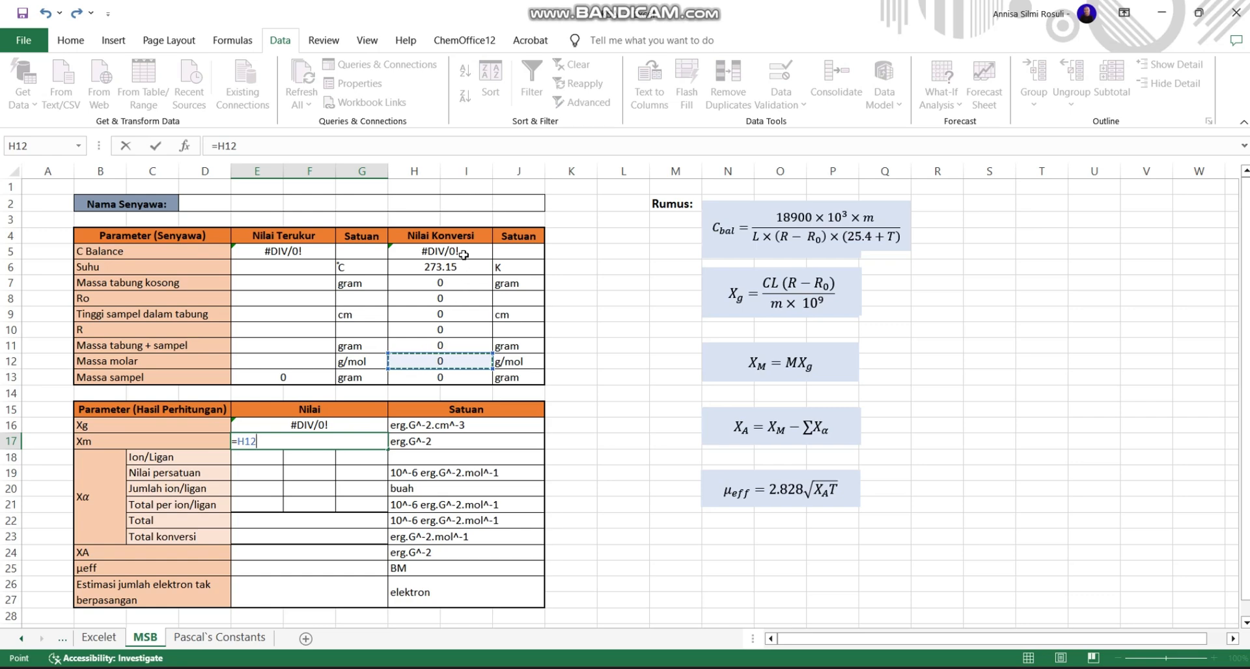
text(*)
click(318, 425)
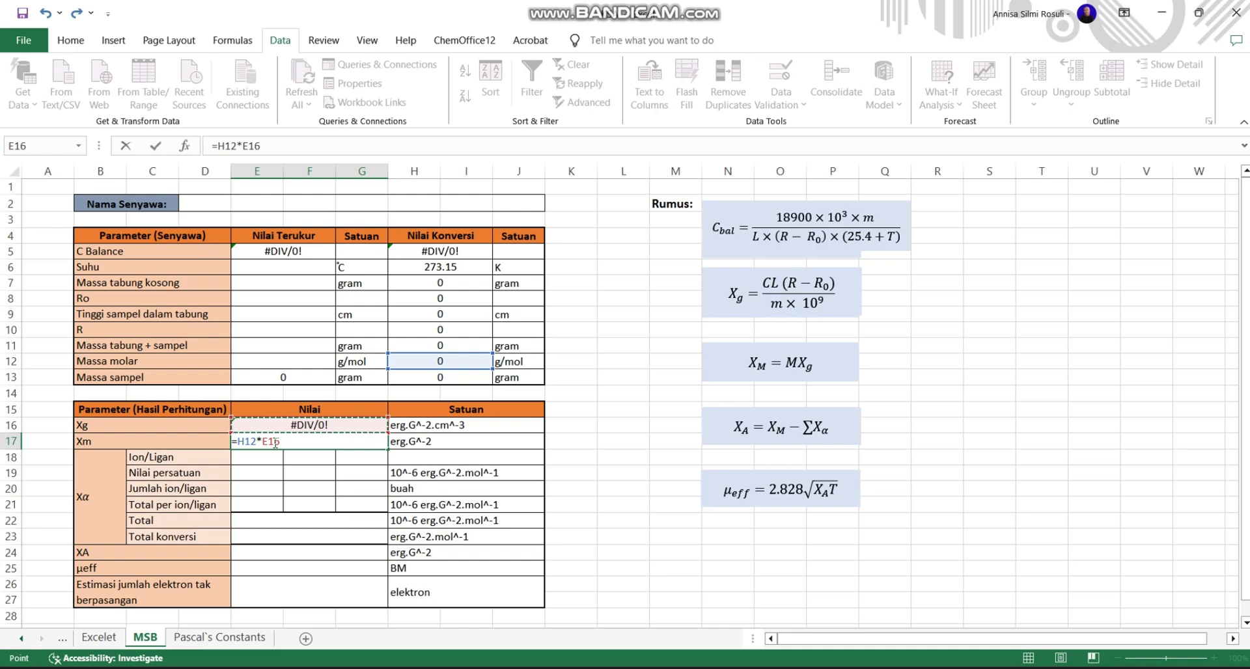
key(Return)
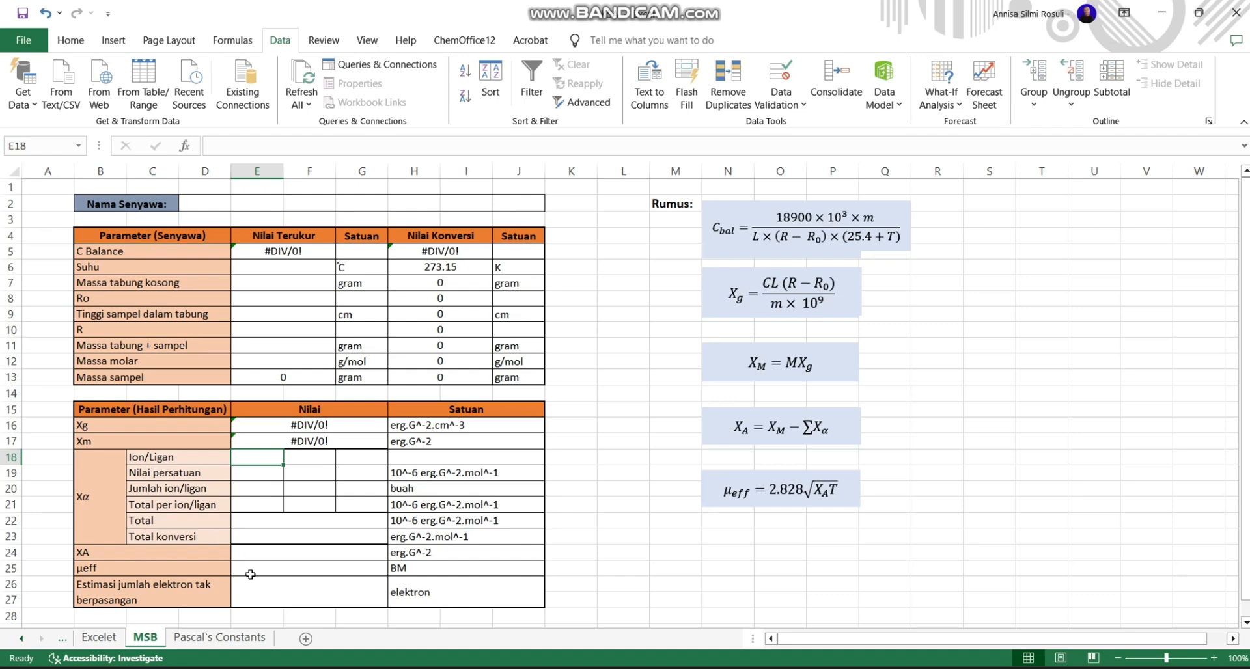
Step: Look over the source link and ion/ligand values on the Pascal`s Constants sheet, and return to the MSB sheet
click(242, 638)
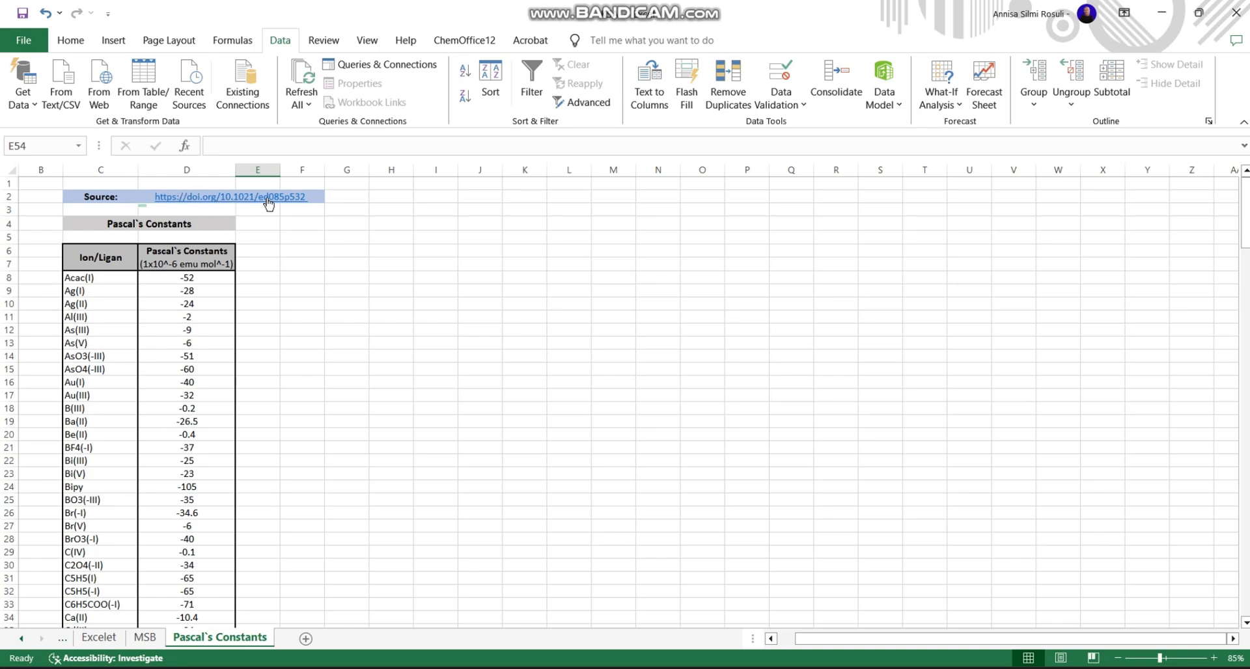
click(144, 637)
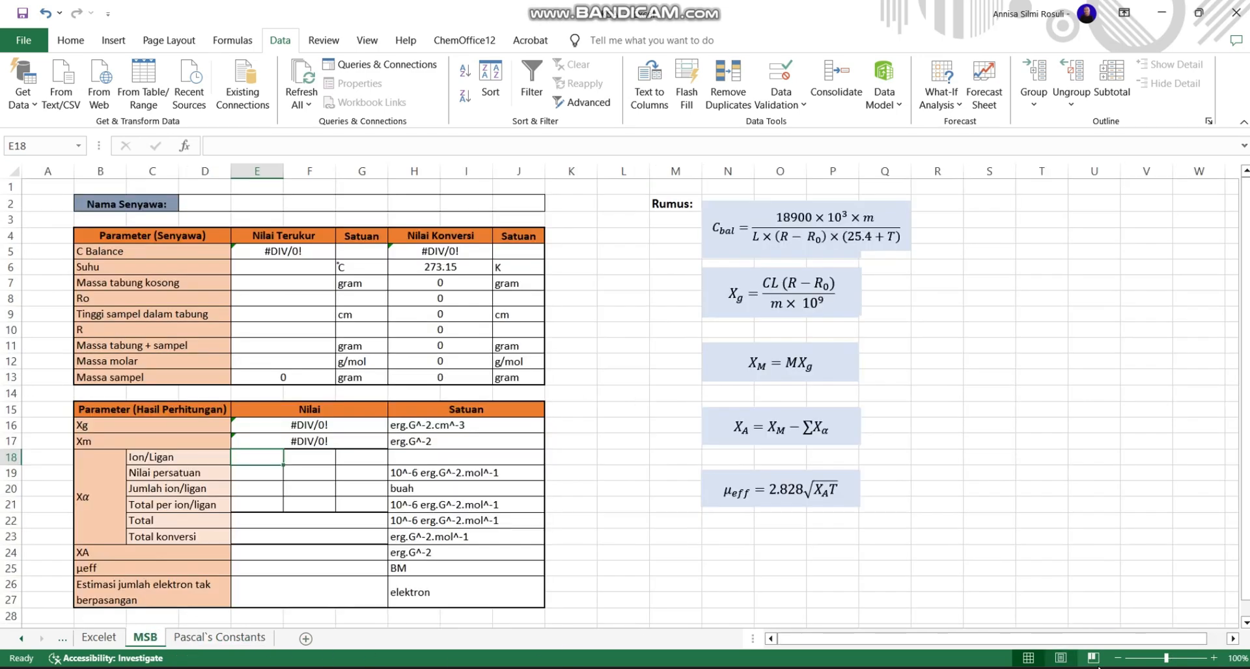
click(1068, 668)
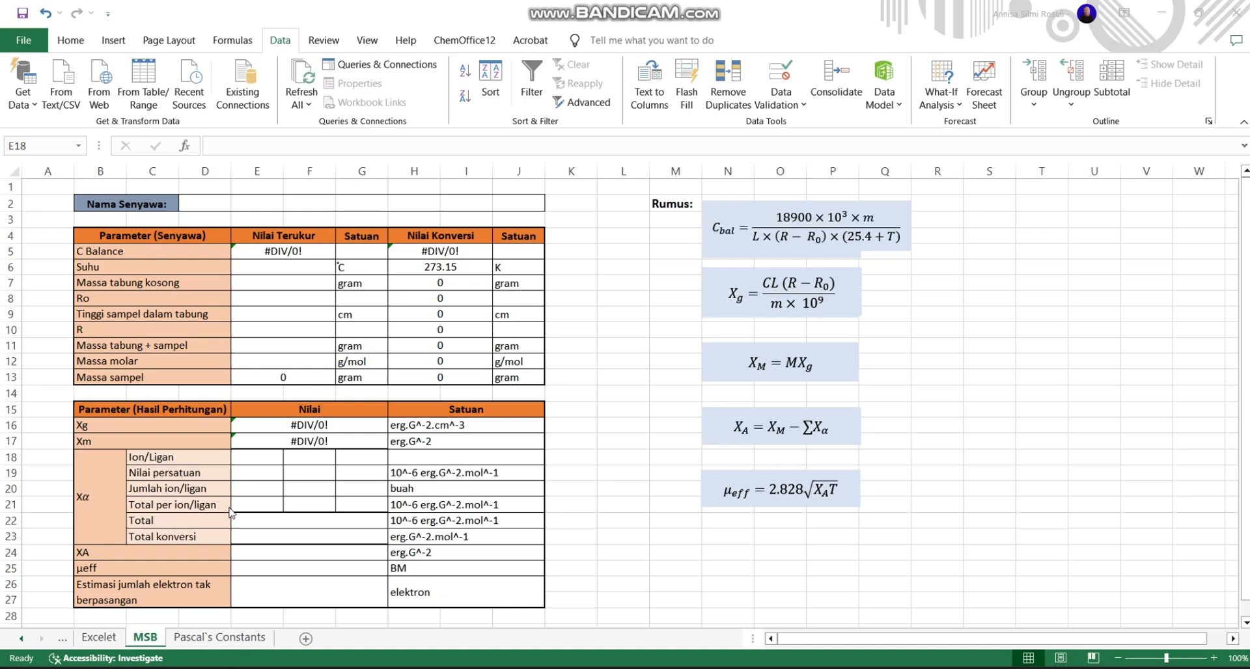
Step: Add List data validation to the first Ion/Ligan cell, E18, with the source ='Pascal`s Constants'!$C$8:$C$209
click(256, 459)
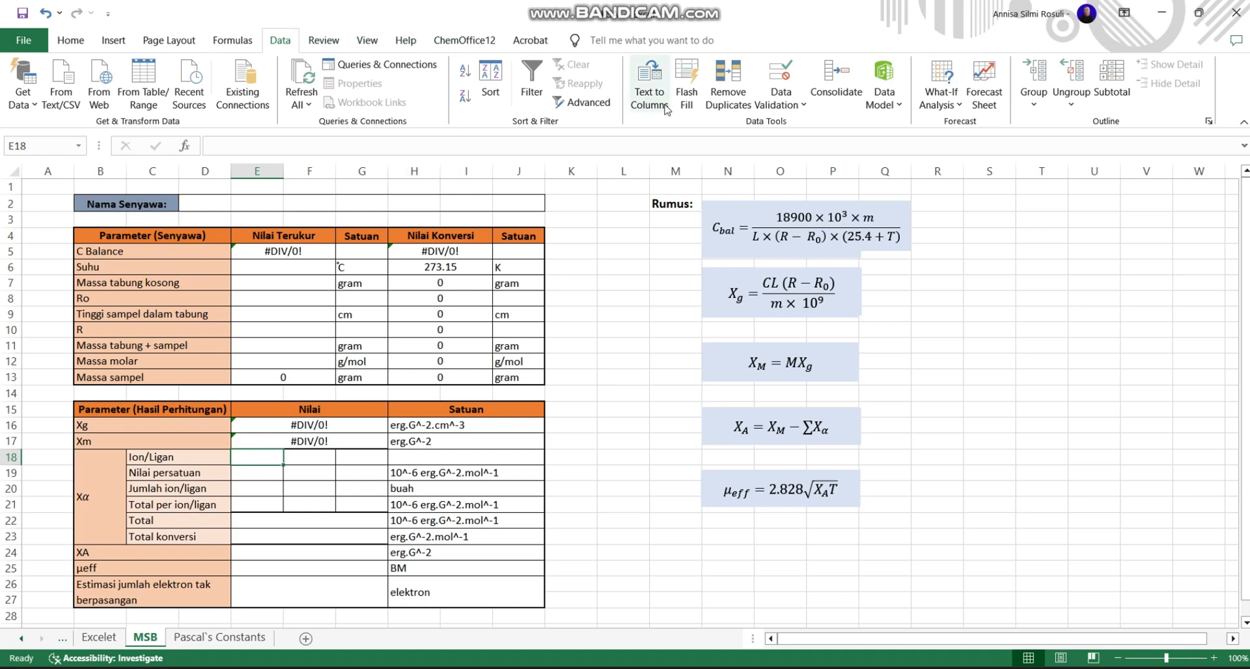
click(793, 104)
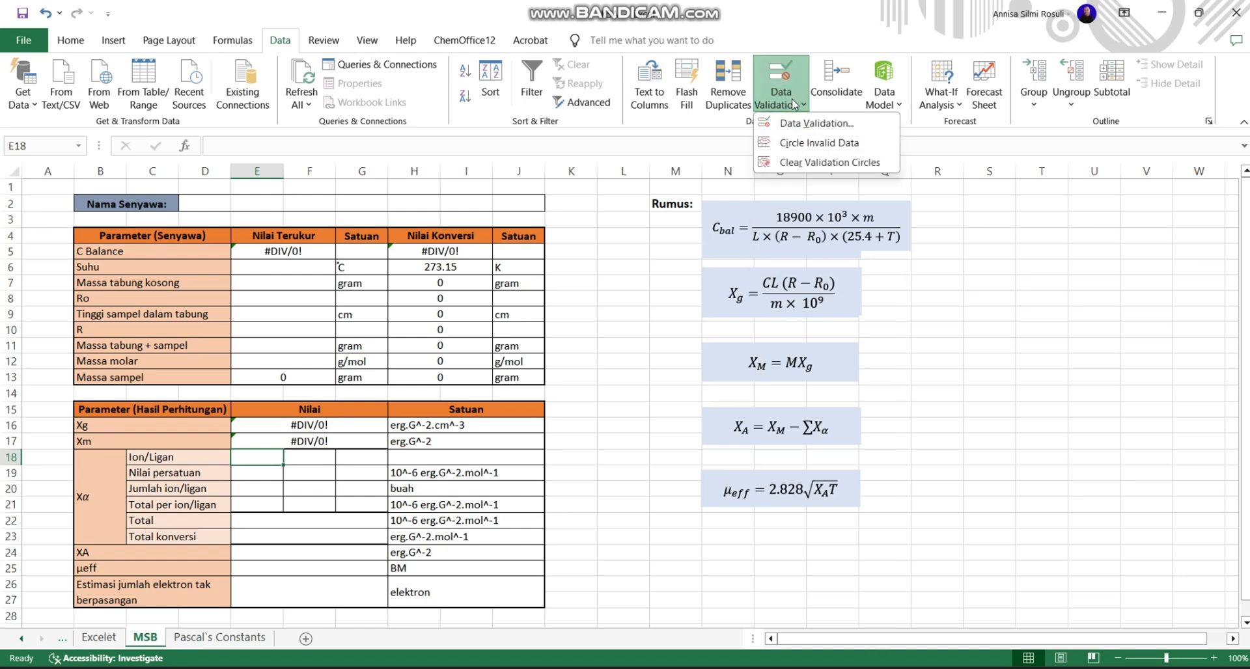
click(783, 76)
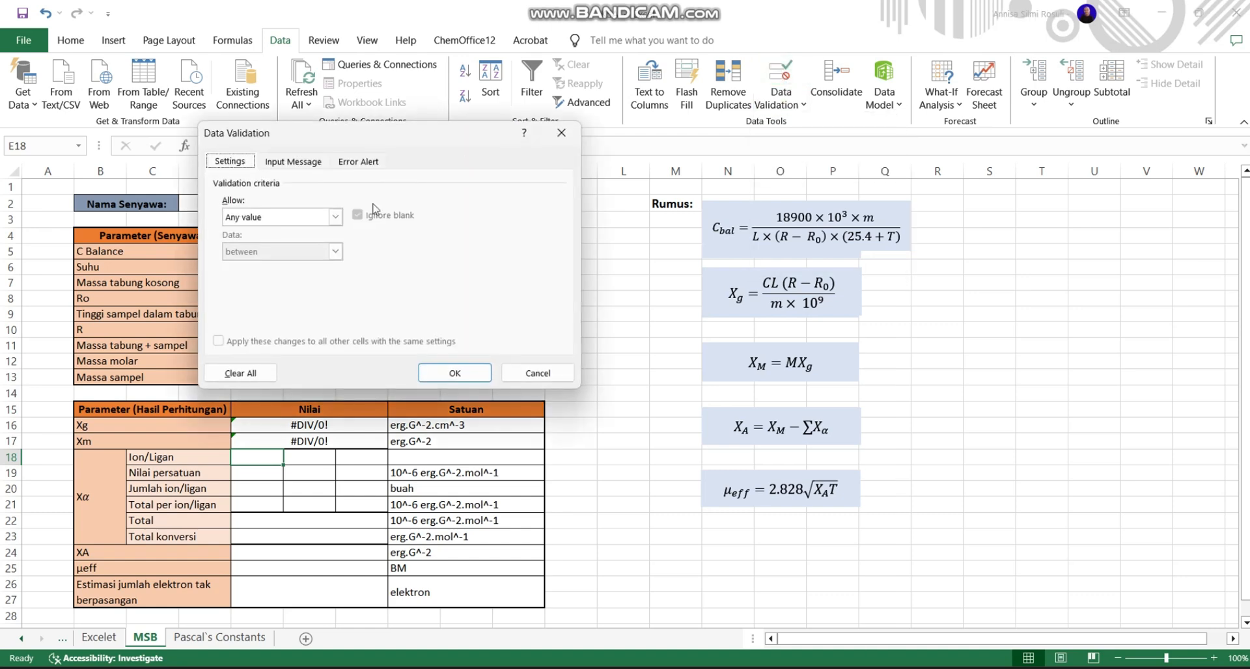
click(335, 217)
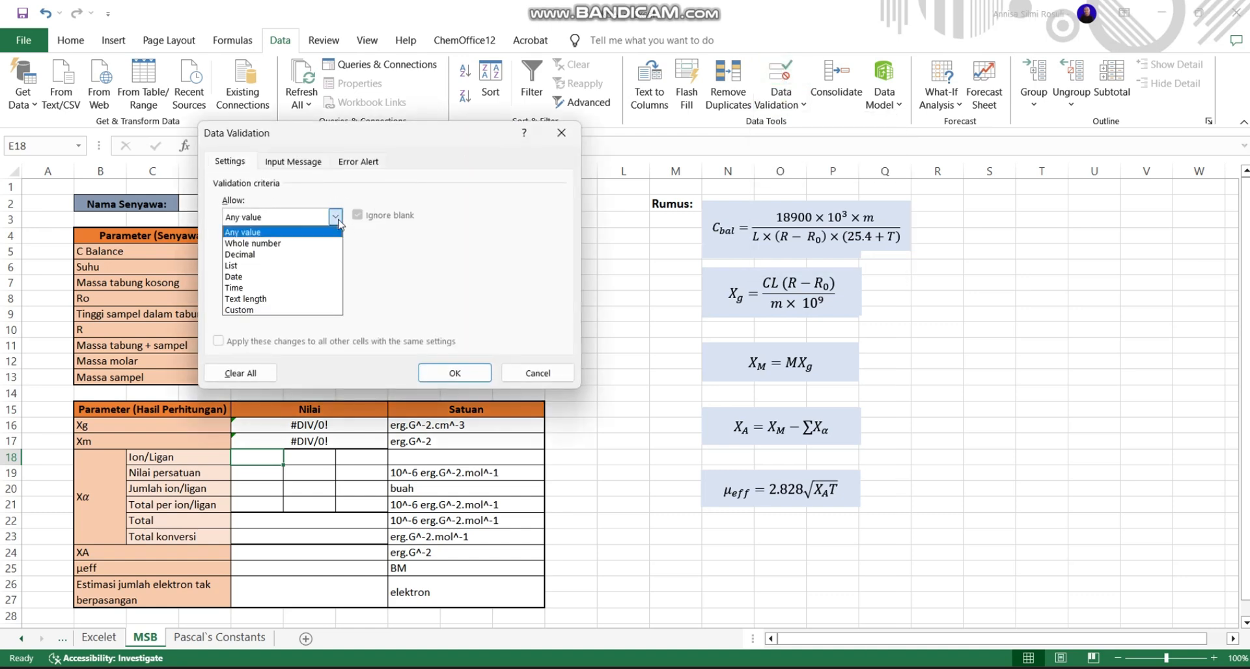
click(257, 272)
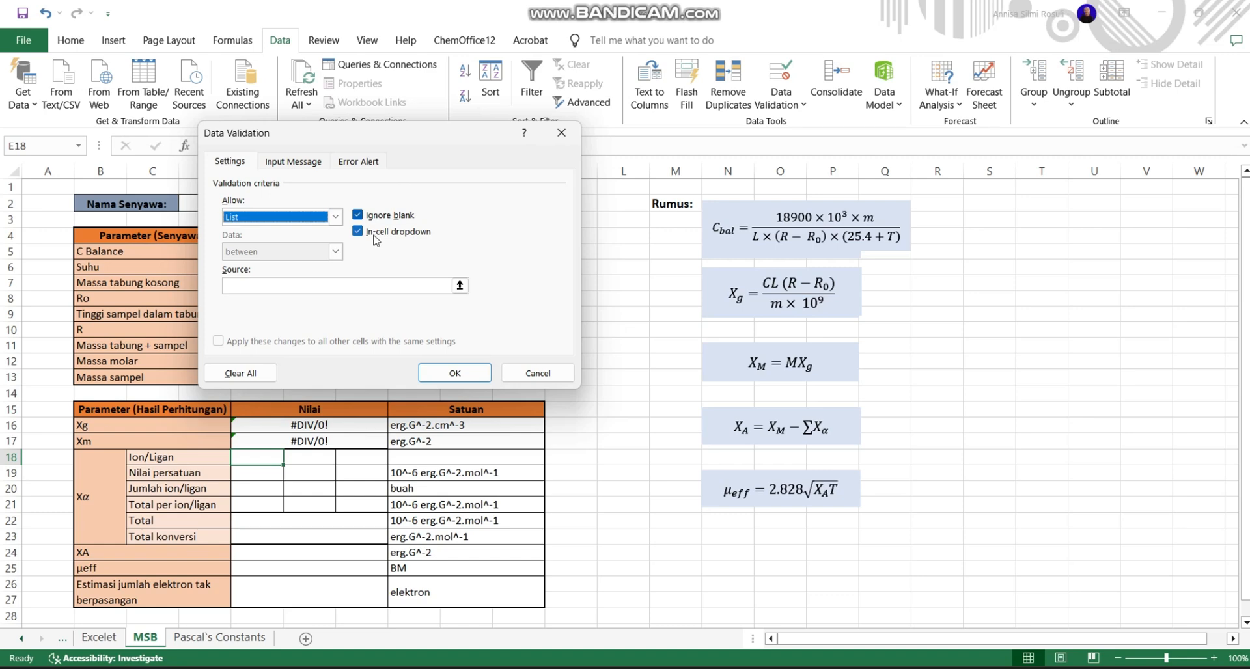
click(459, 285)
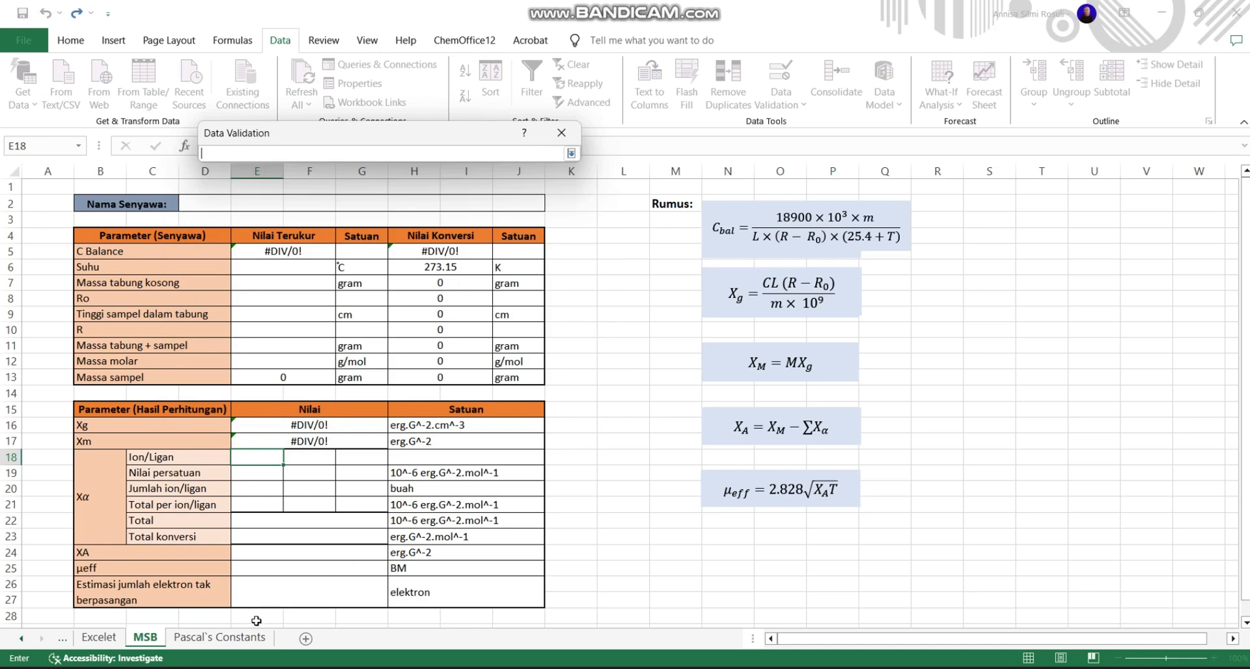
click(252, 640)
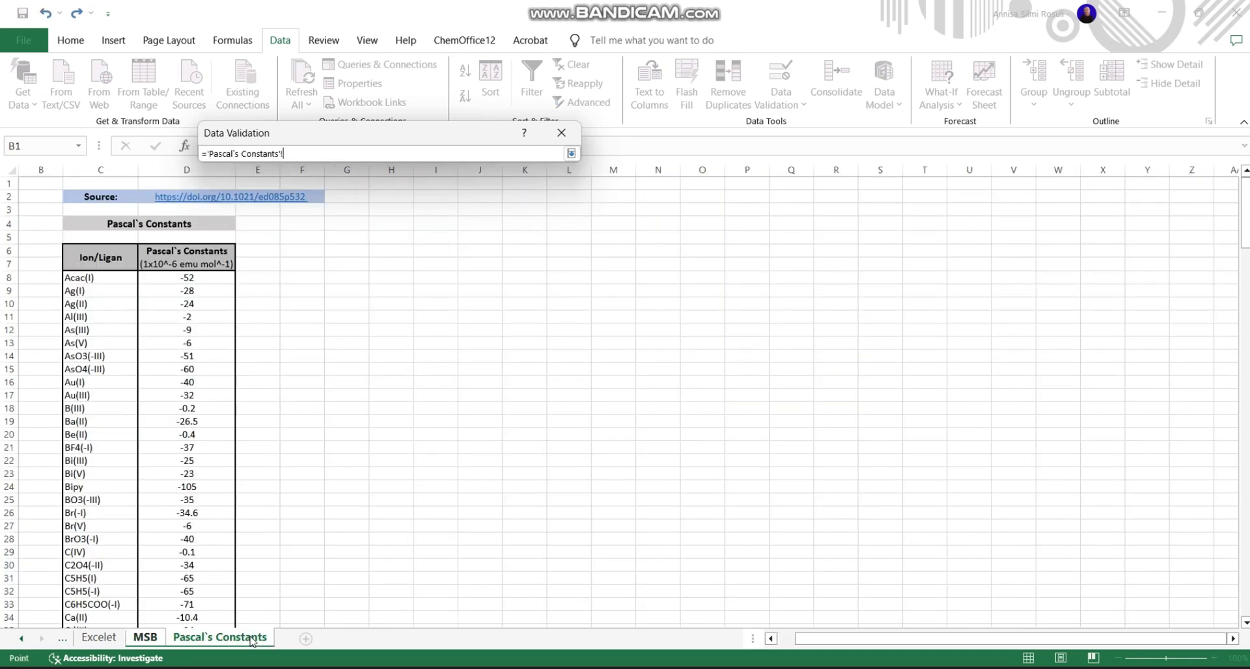
click(97, 280)
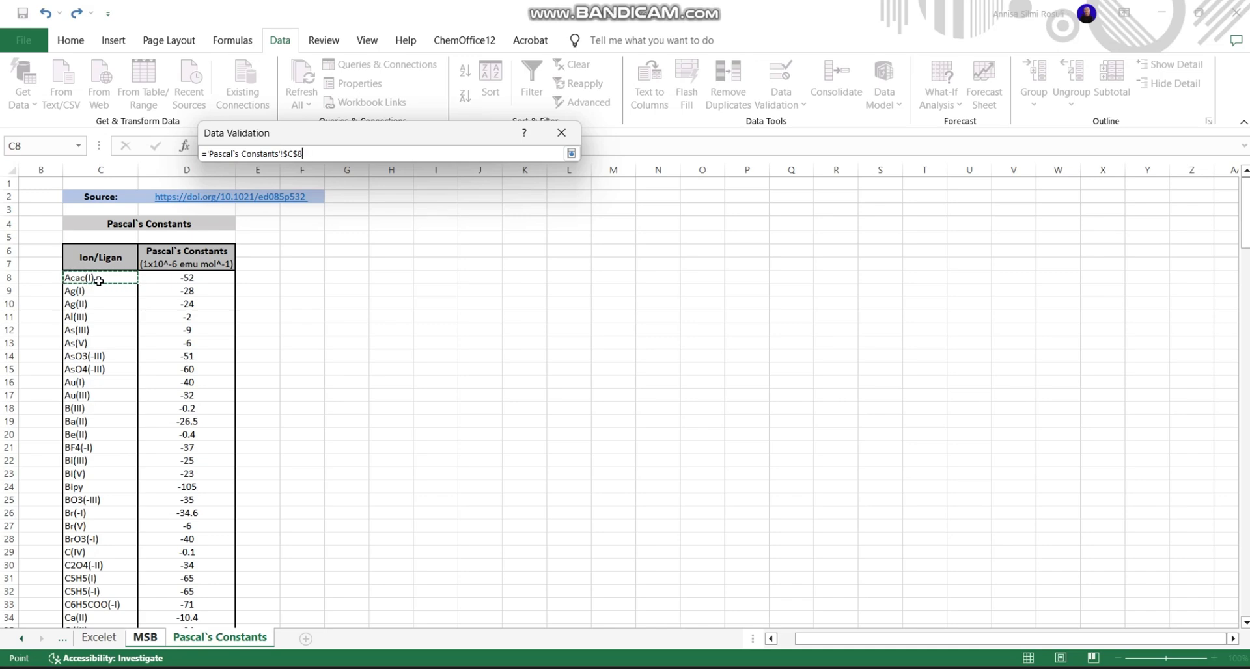
key(ctrl+shift+Down)
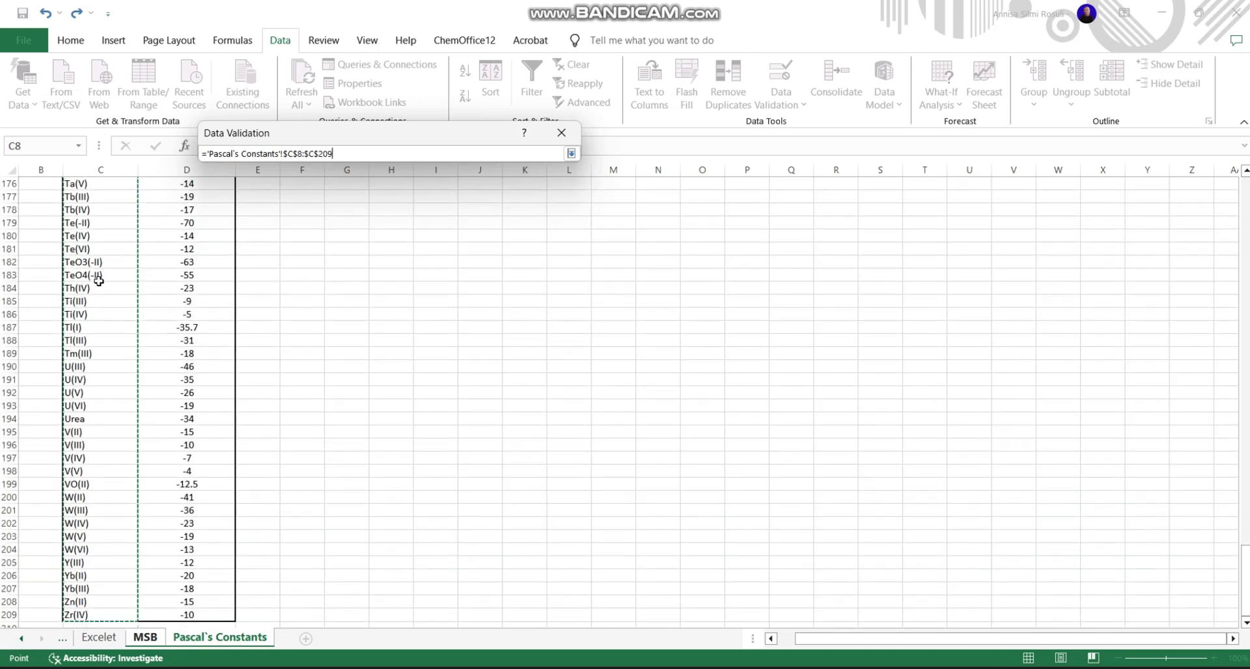
key(Return)
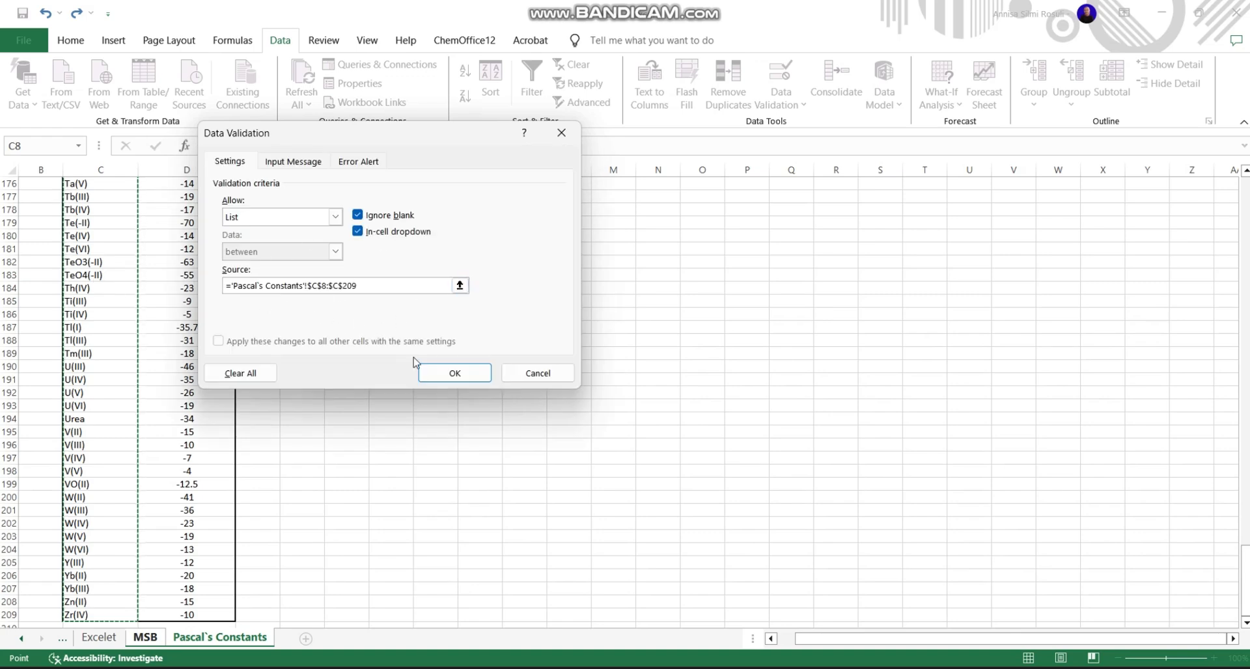
click(453, 372)
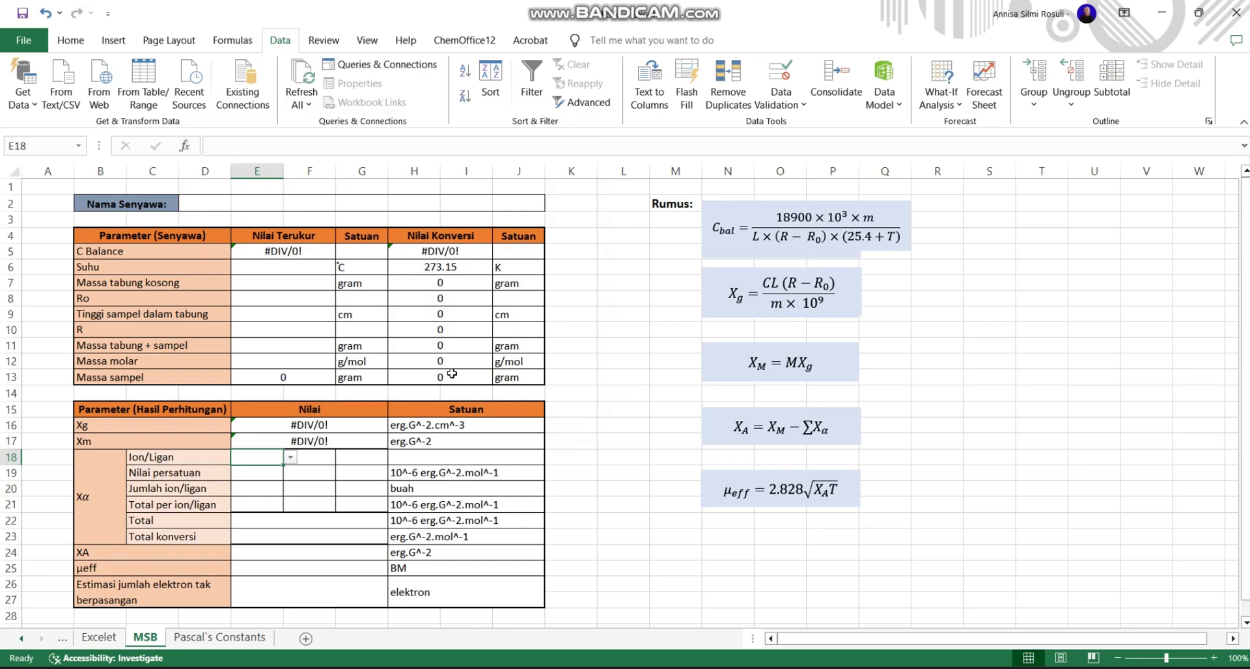
Step: Check the ion list offered in E18 and copy its list validation across to F18 and G18
click(291, 459)
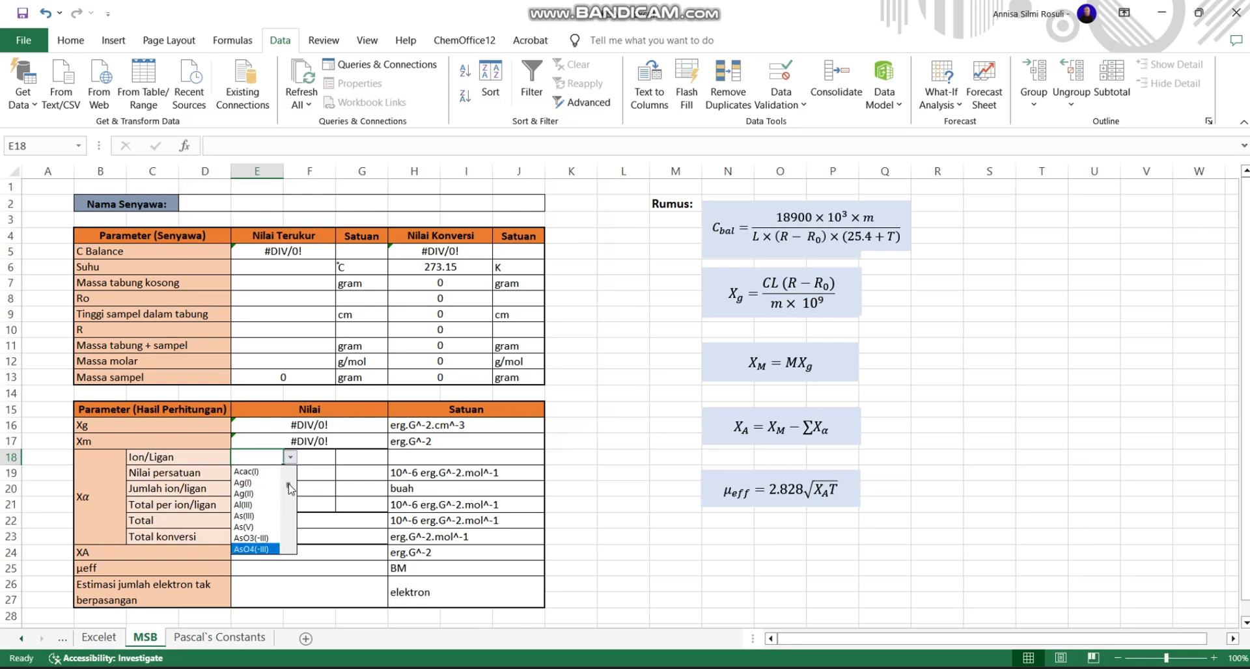
mouse_move(289, 488)
mouse_down()
mouse_move(298, 552)
mouse_move(289, 472)
mouse_up()
click(274, 458)
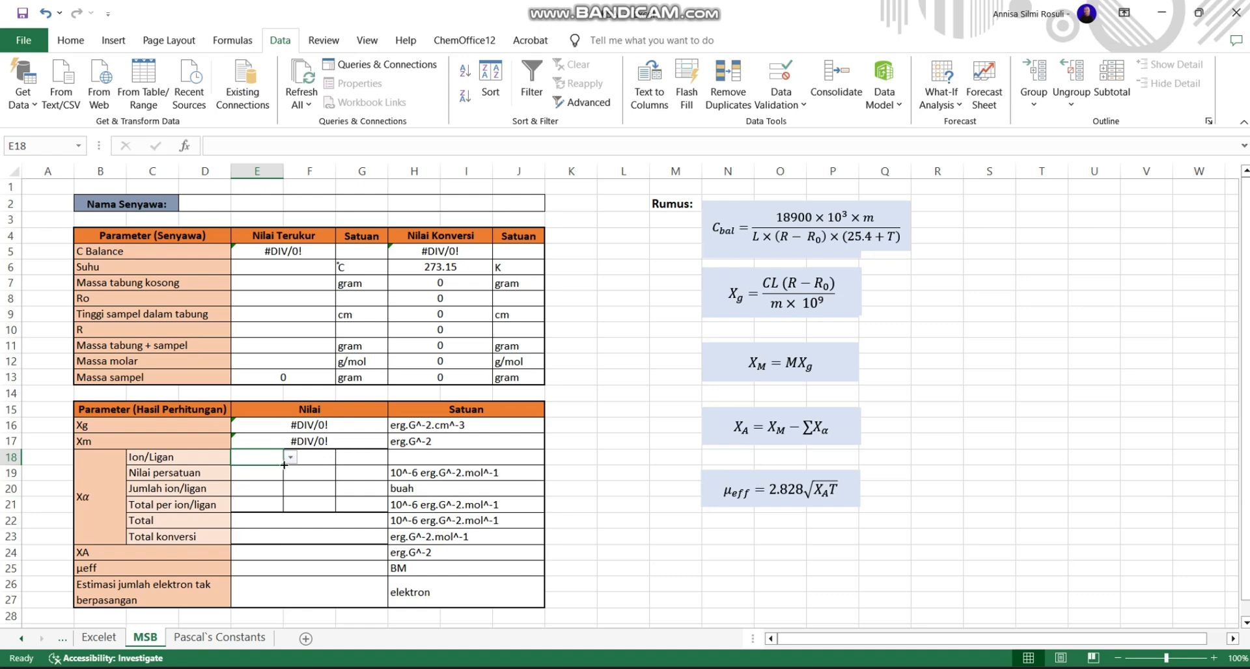
drag(284, 465, 370, 461)
click(324, 459)
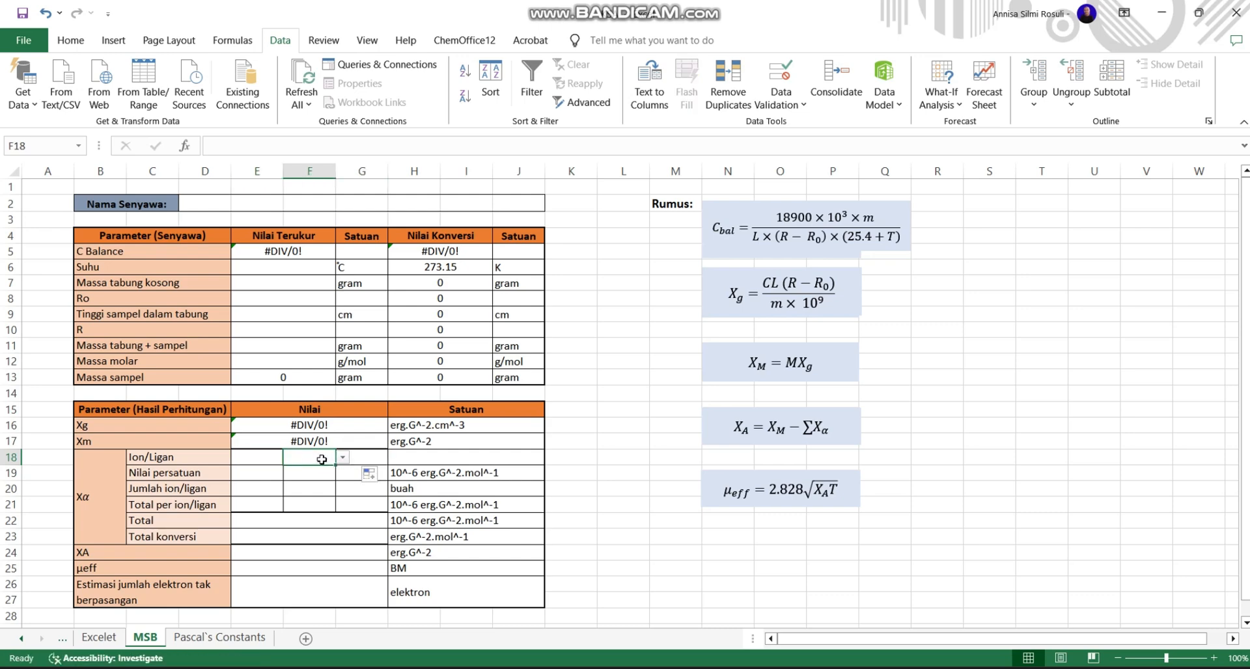
click(342, 457)
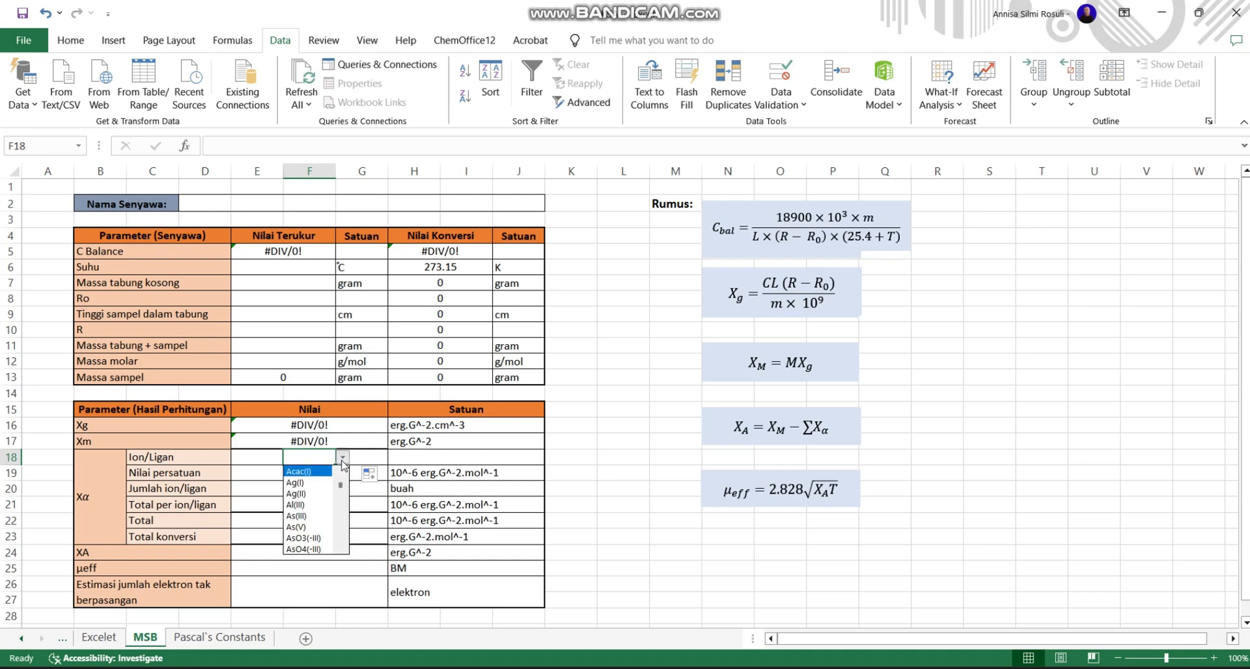
key(Escape)
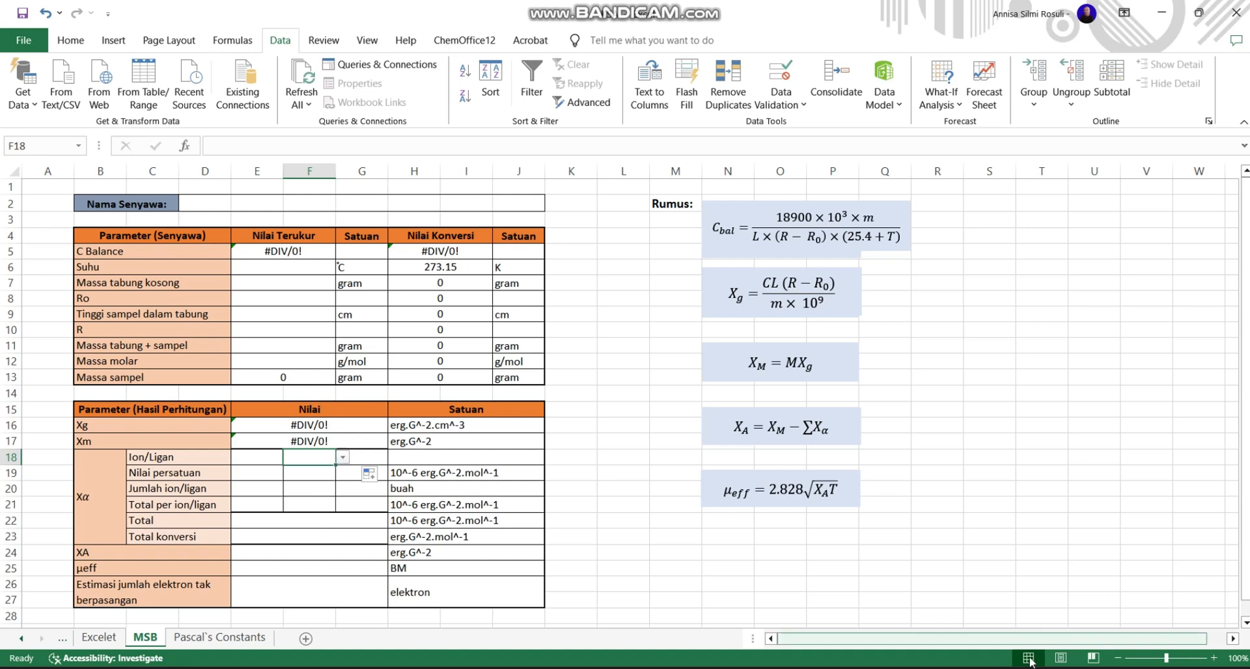
click(1070, 668)
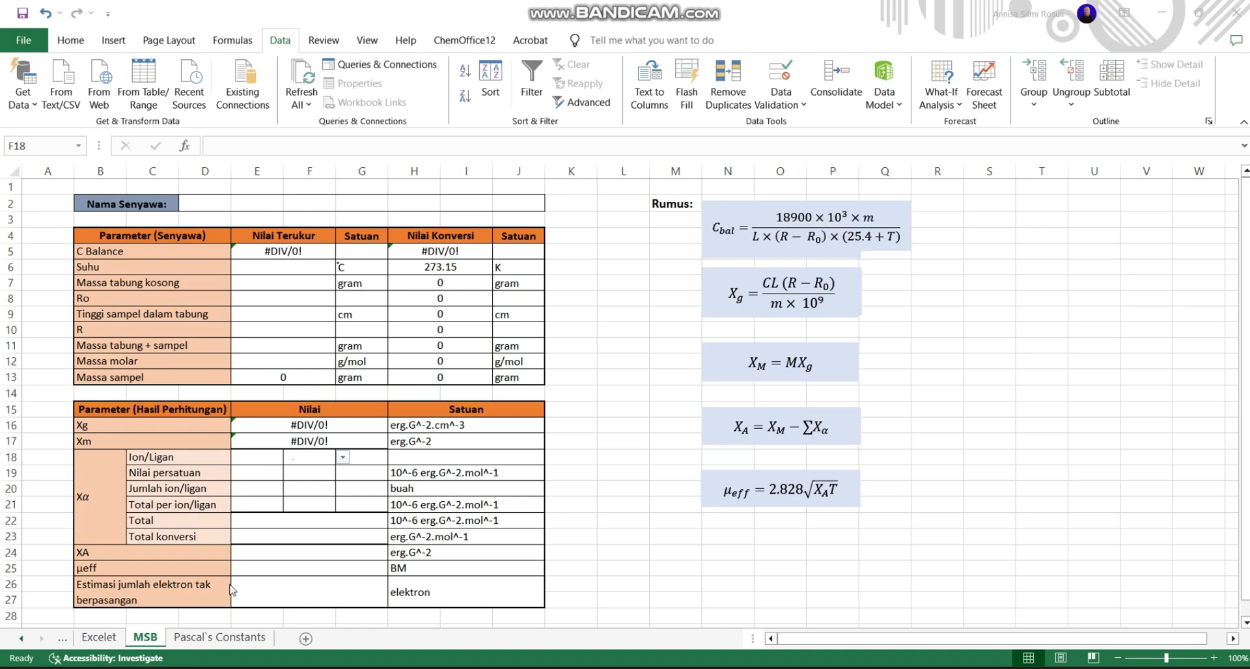
Step: Start a VLOOKUP formula in E19 that looks up E18 in the range C8:D209 of the Pascal`s Constants sheet
click(276, 470)
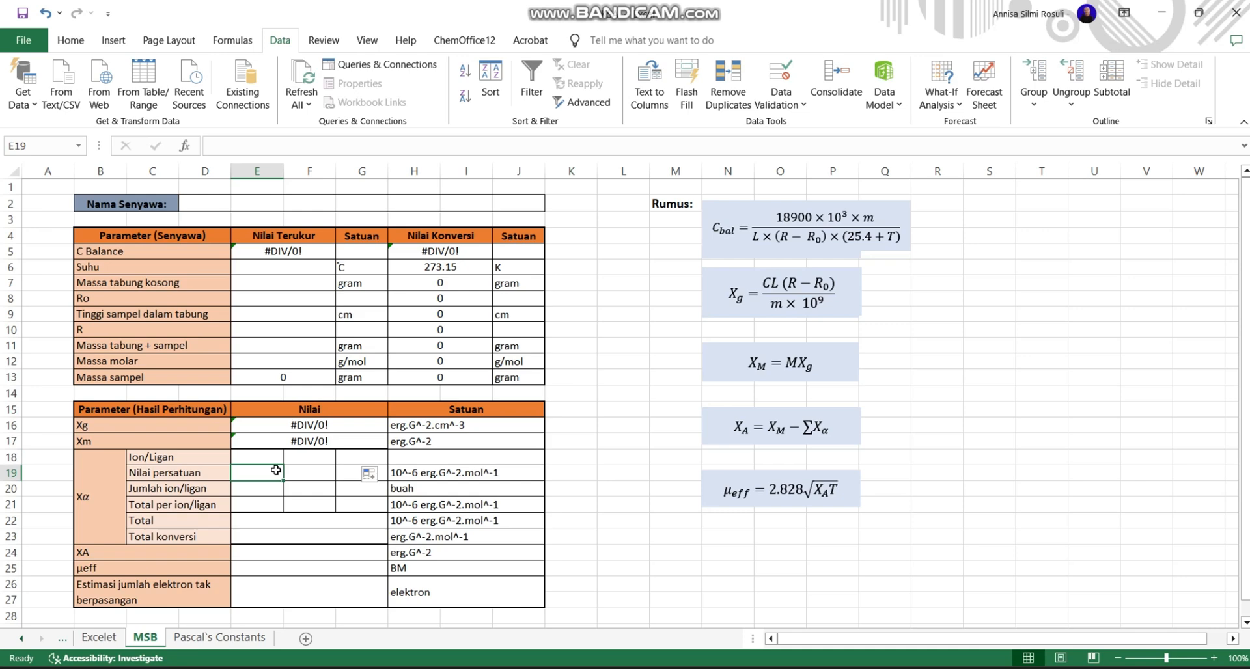
text(=vlo)
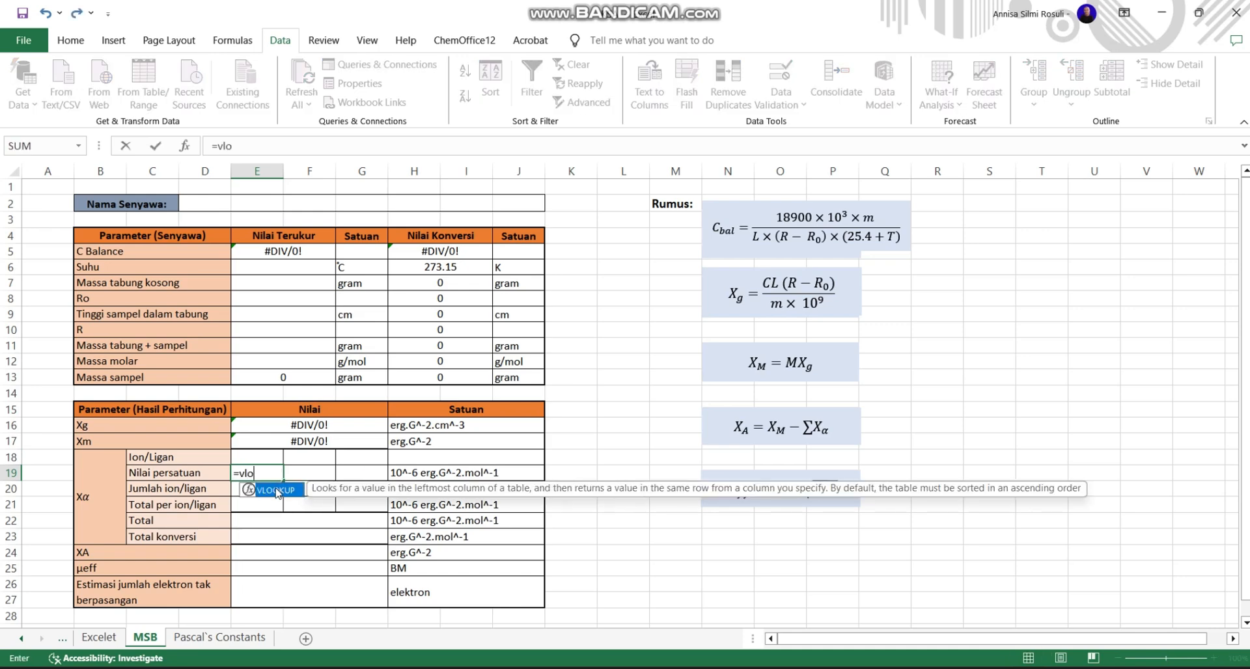
double_click(278, 492)
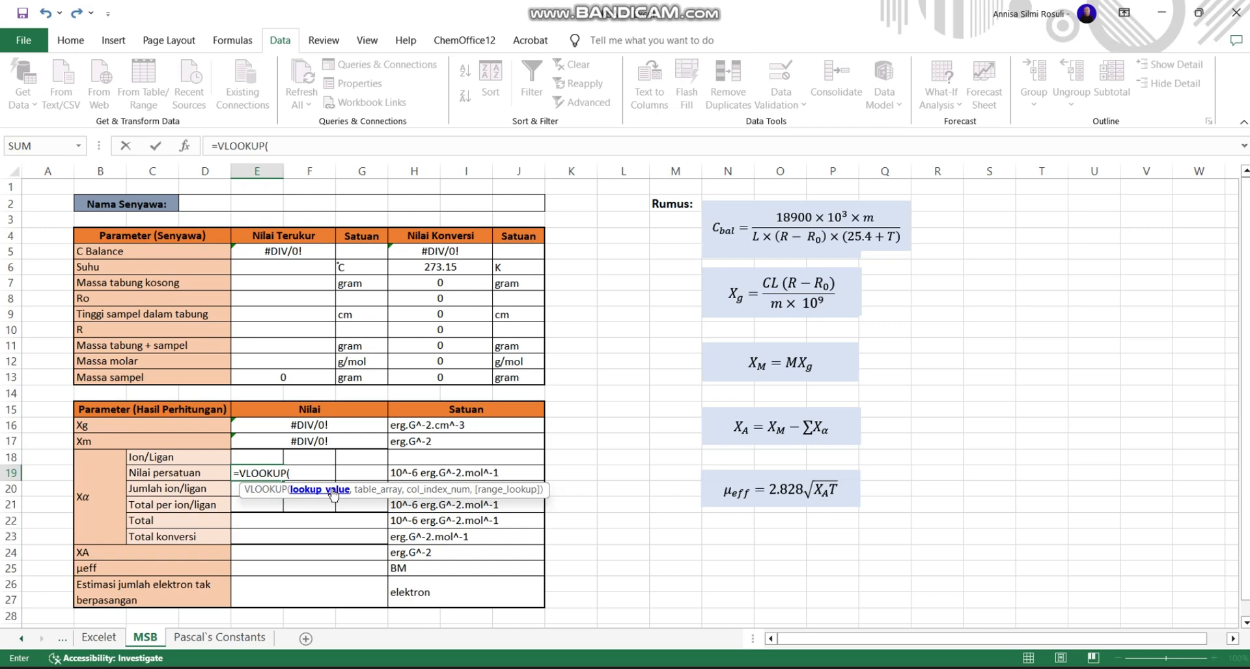
click(264, 458)
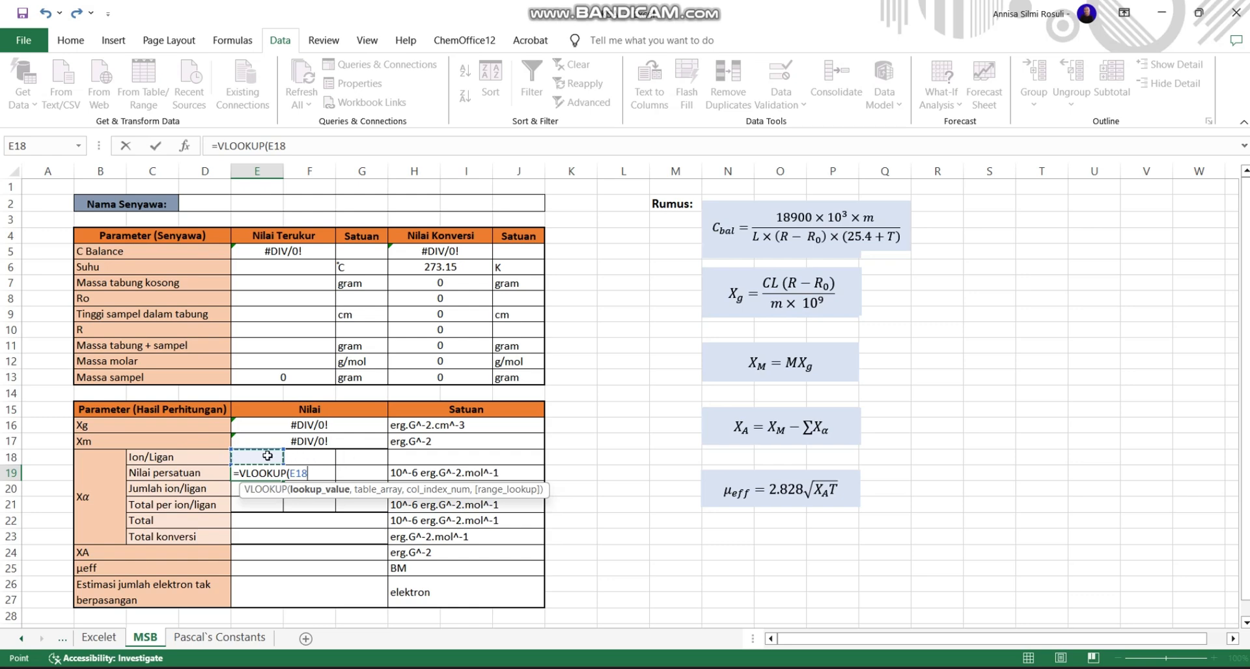
text(,)
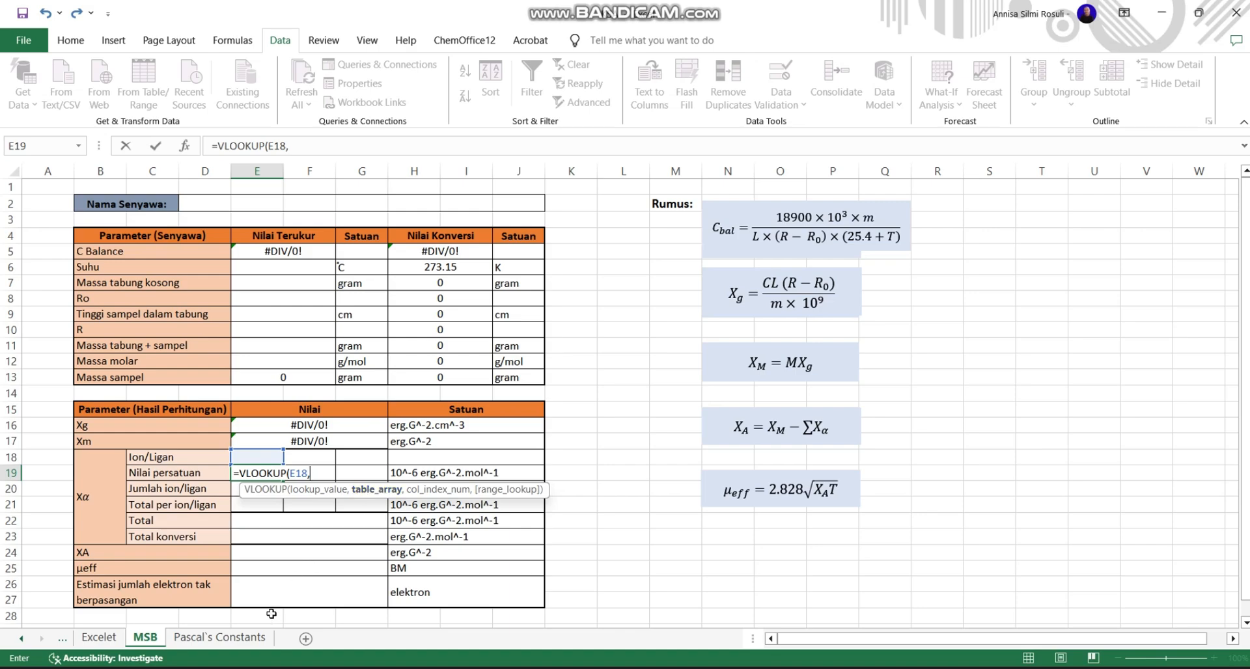
click(261, 641)
click(260, 641)
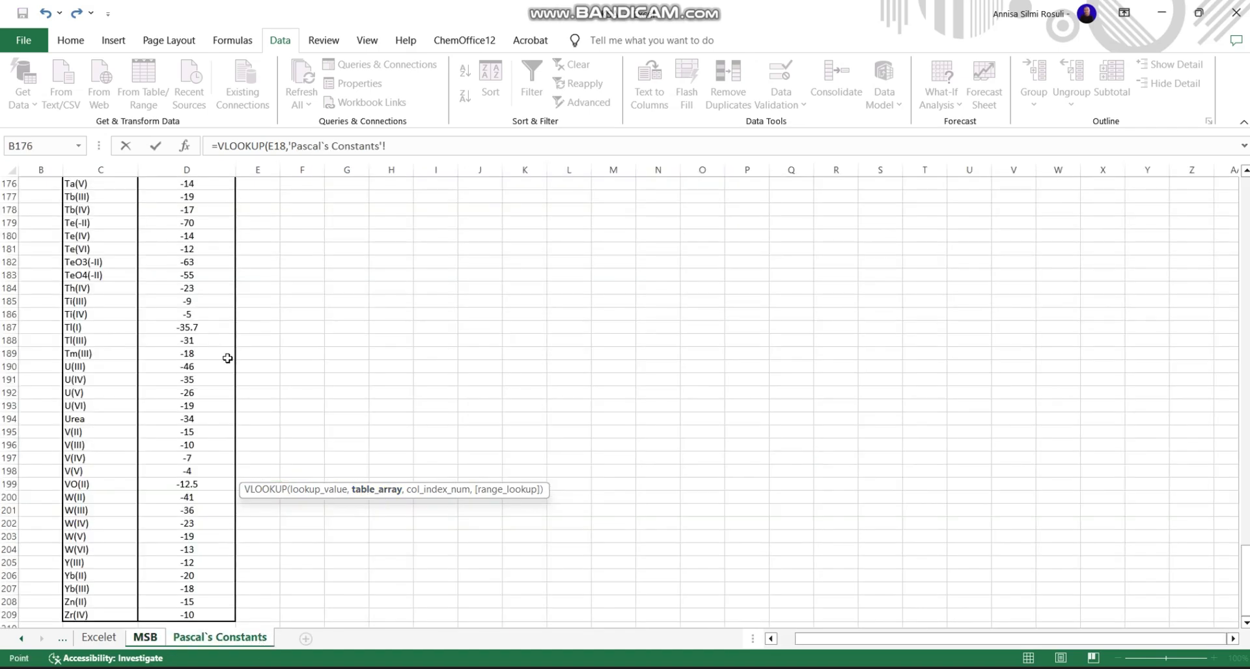
scroll(216, 324, up, 20)
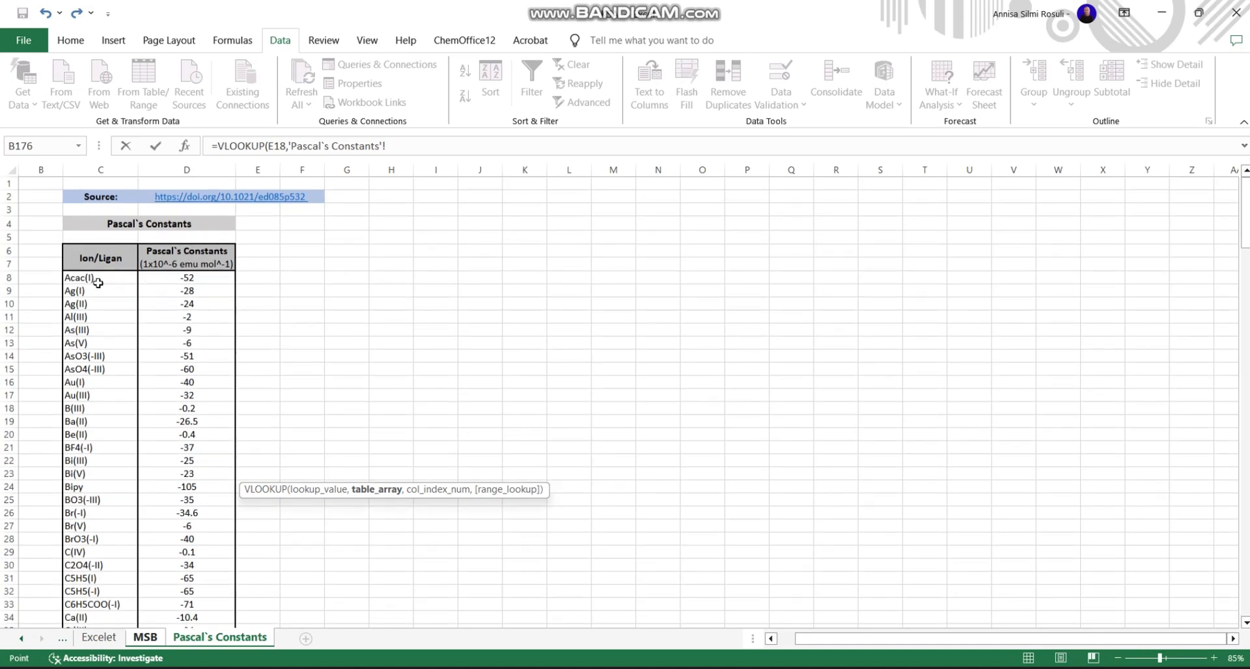
drag(104, 280, 168, 277)
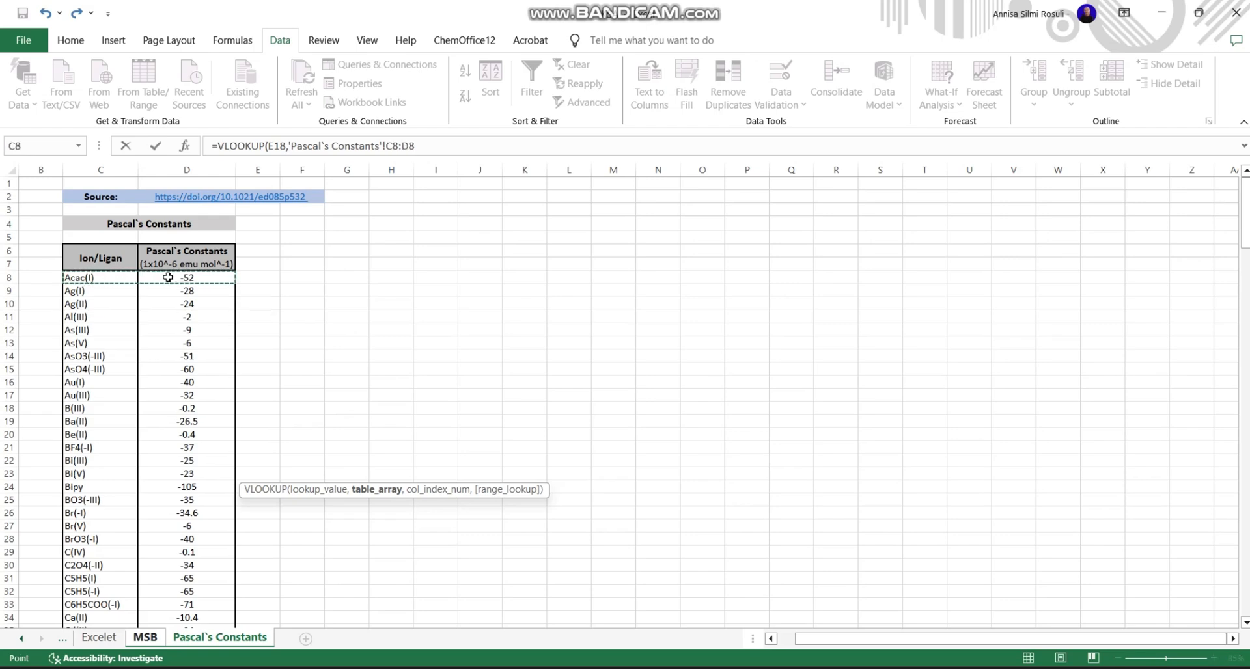
key(ctrl+shift+Down)
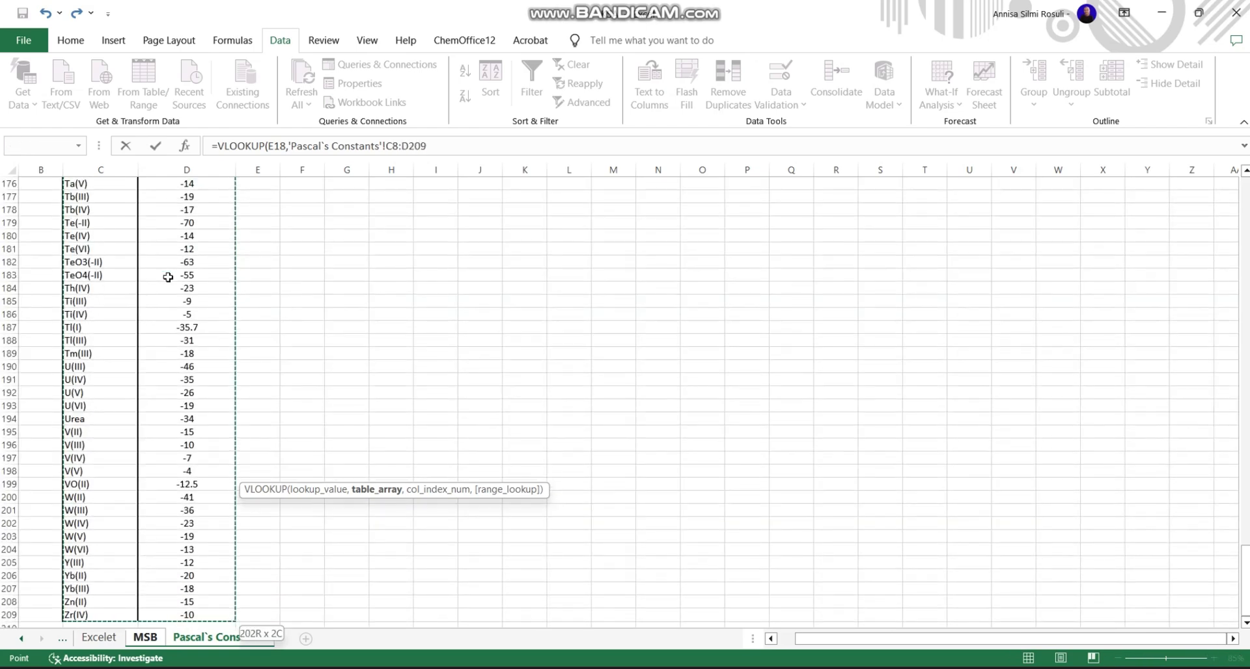
text(,)
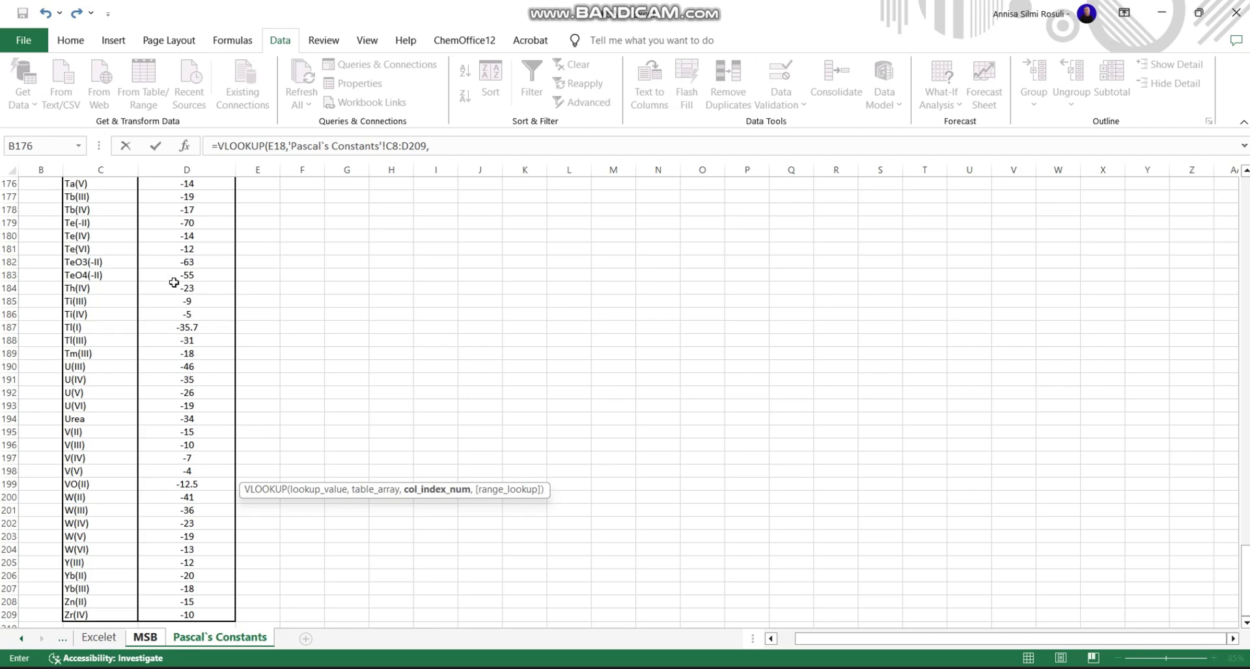
Step: Set the column index of the E19 lookup to 2, checking the ion and constant columns on the Pascal`s Constants sheet
click(145, 637)
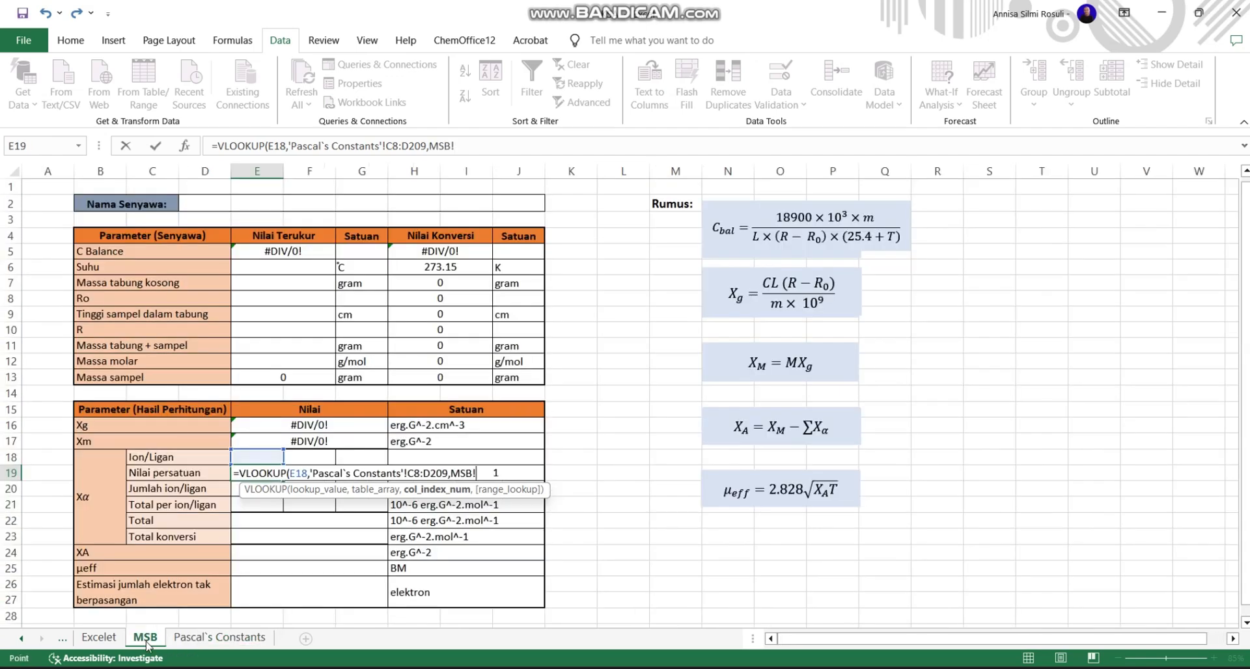
key(BackSpace)
key(BackSpace)
key(BackSpace)
key(BackSpace)
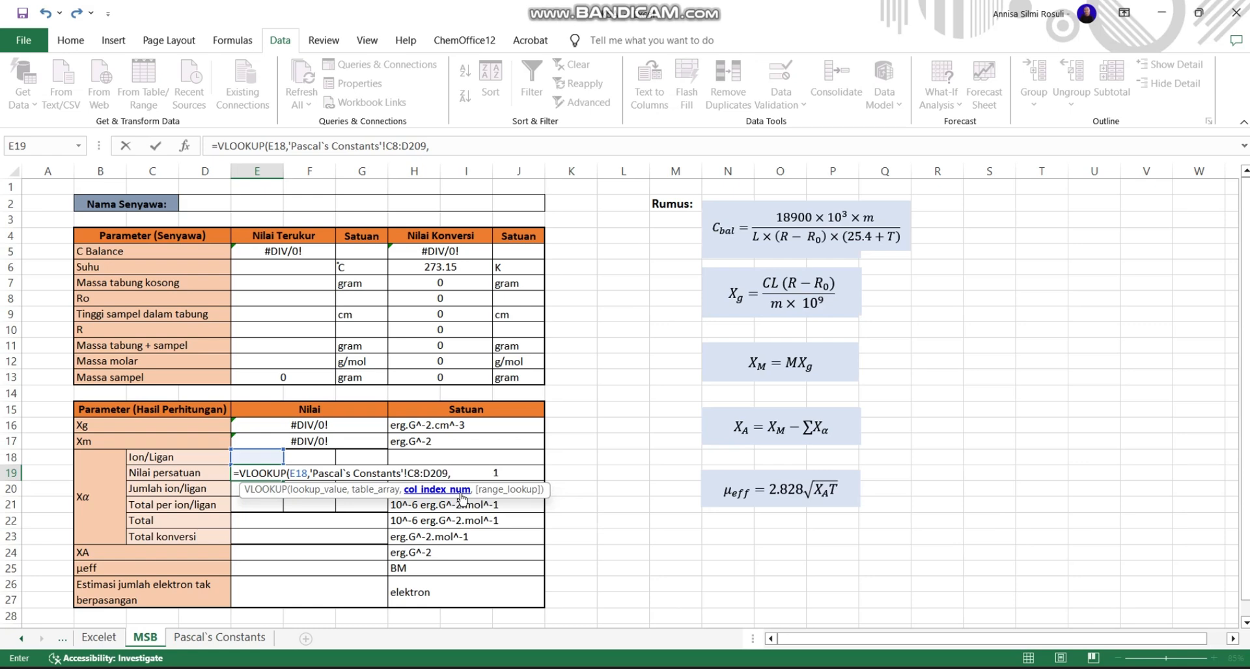
text(2)
click(1103, 668)
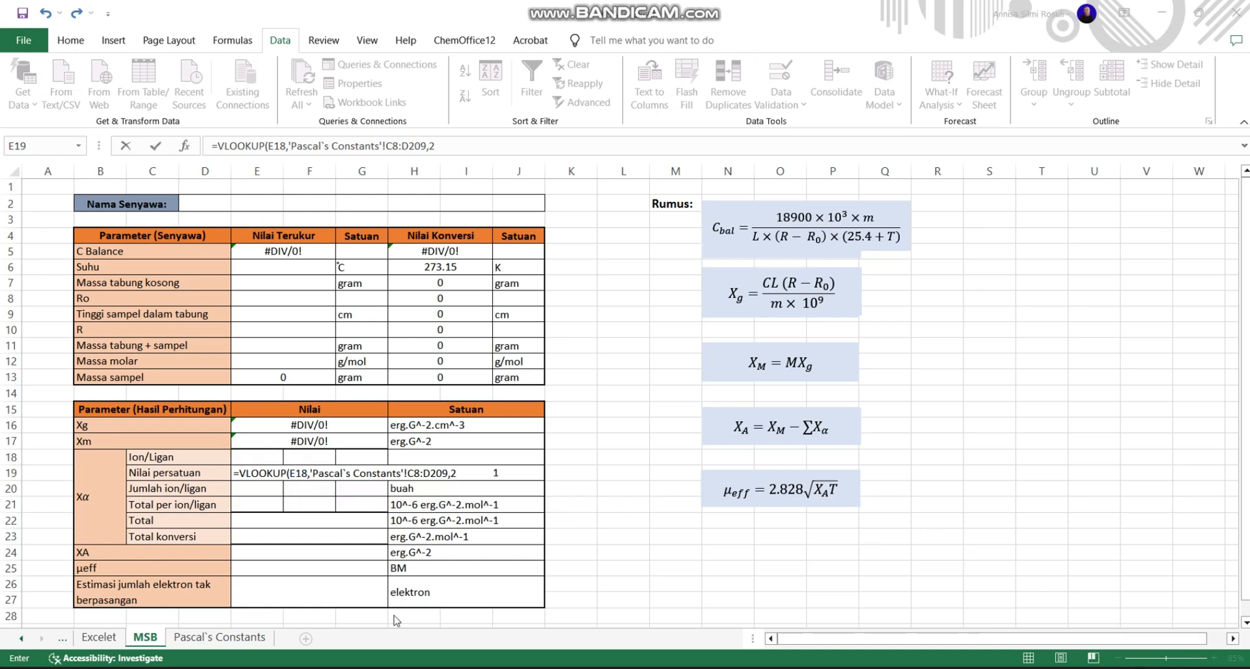
click(194, 637)
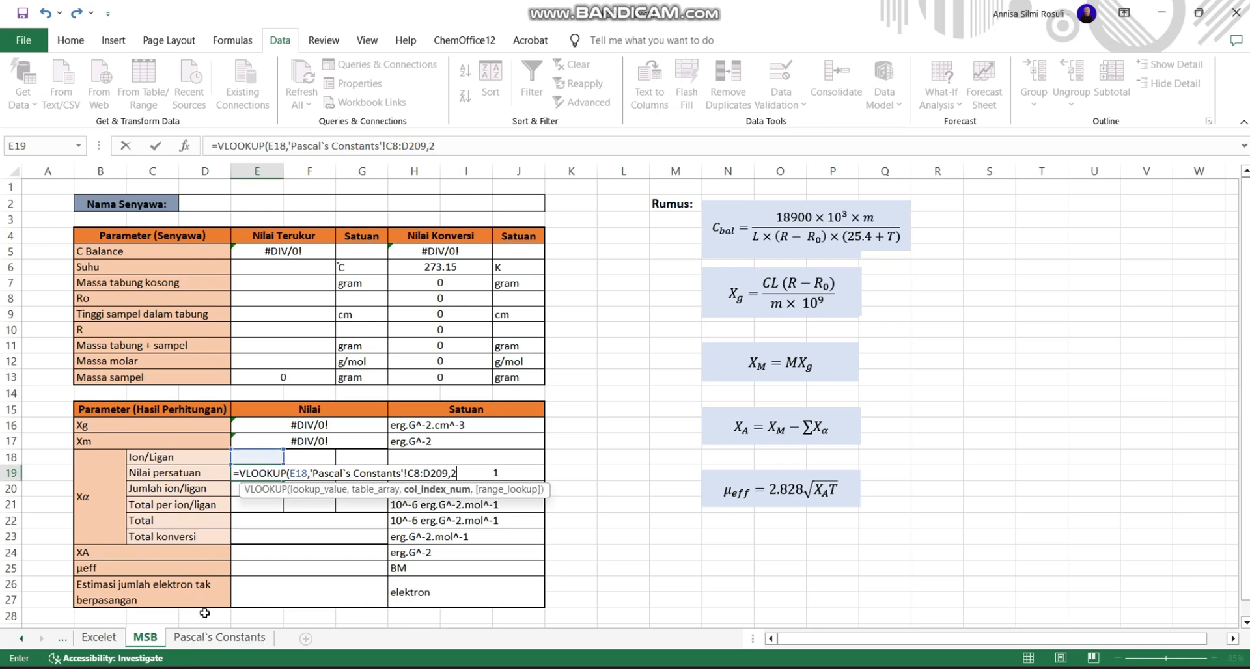
click(215, 638)
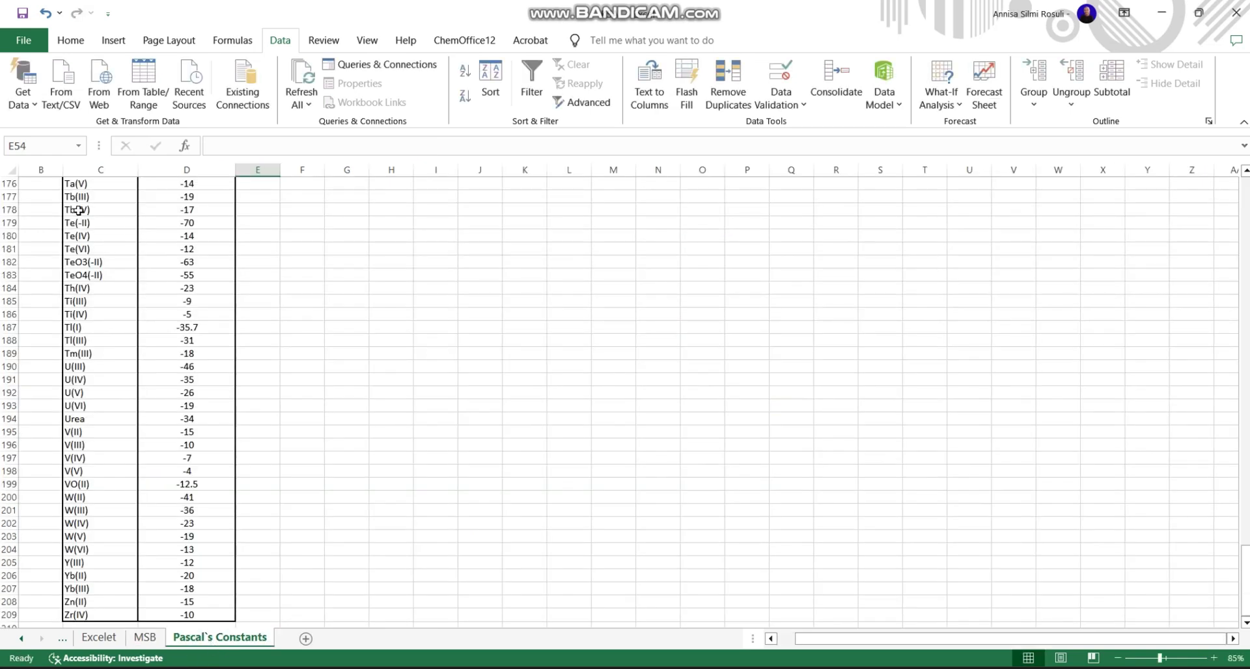
scroll(91, 221, up, 20)
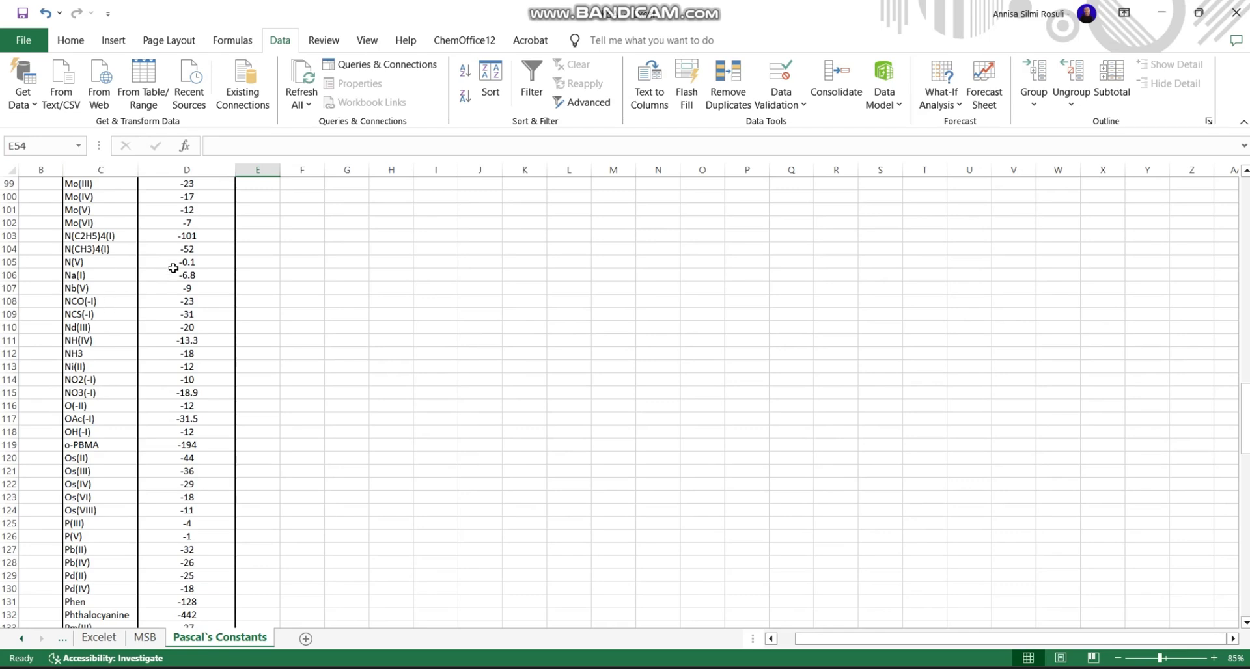
click(146, 638)
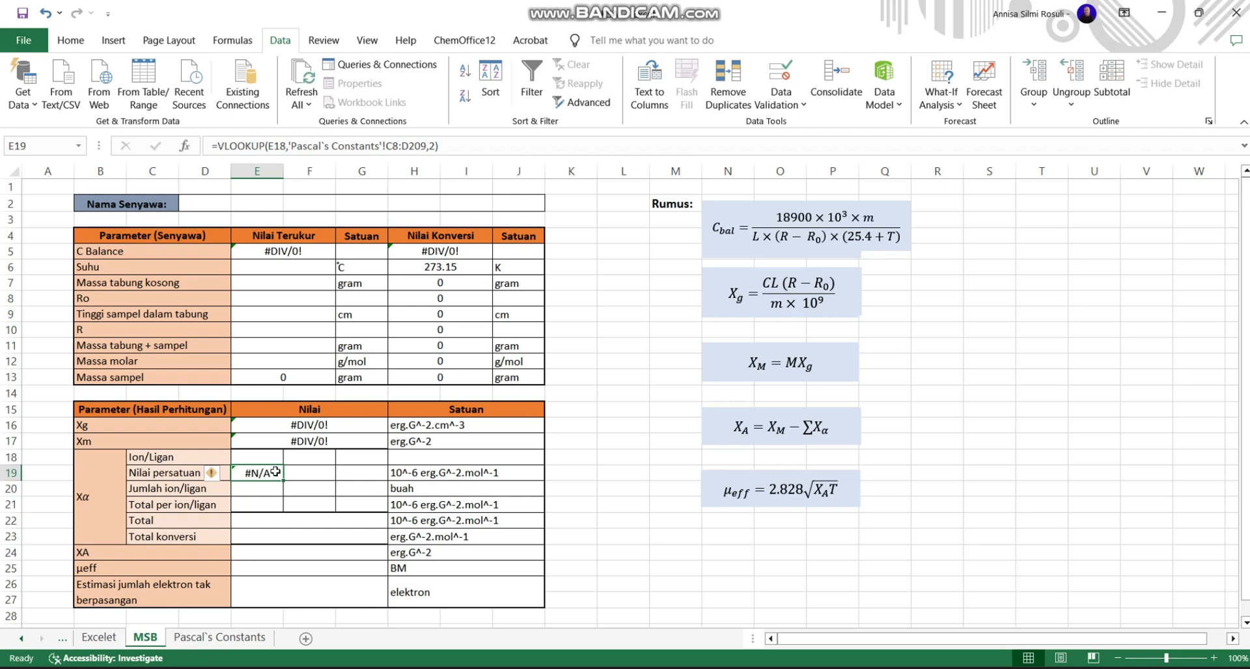
Step: Add an empty range_lookup argument after the column index in E19, so the formula ends with 2,)
click(444, 145)
key(BackSpace)
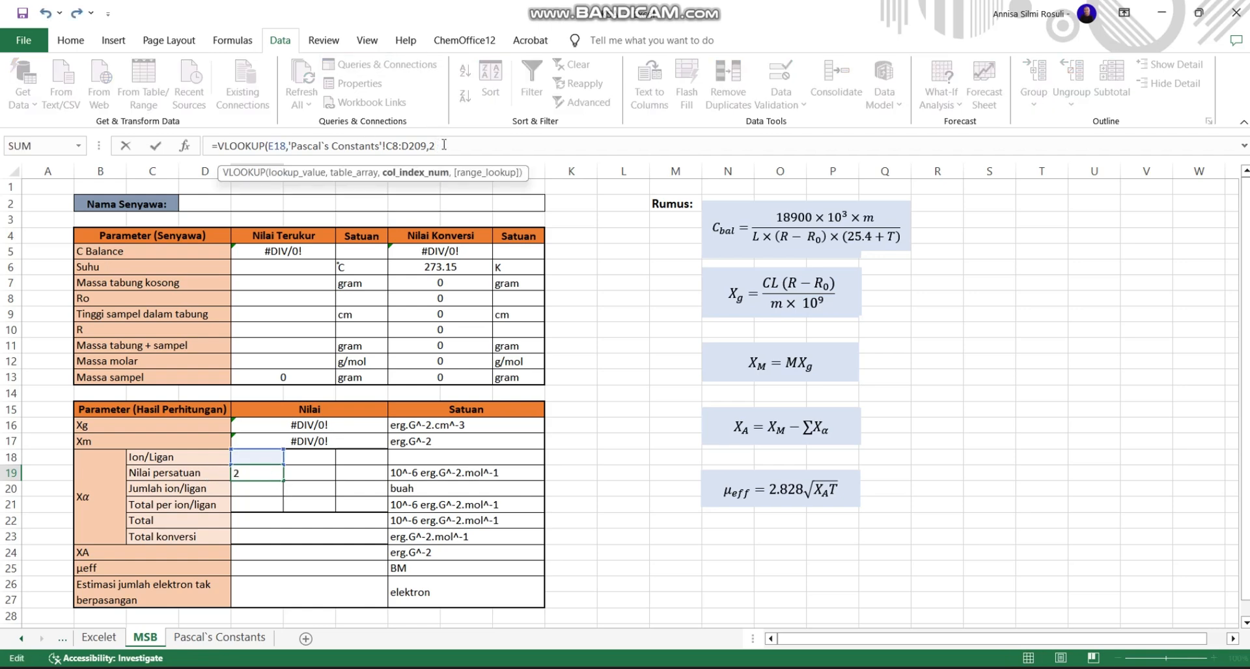
text(,)
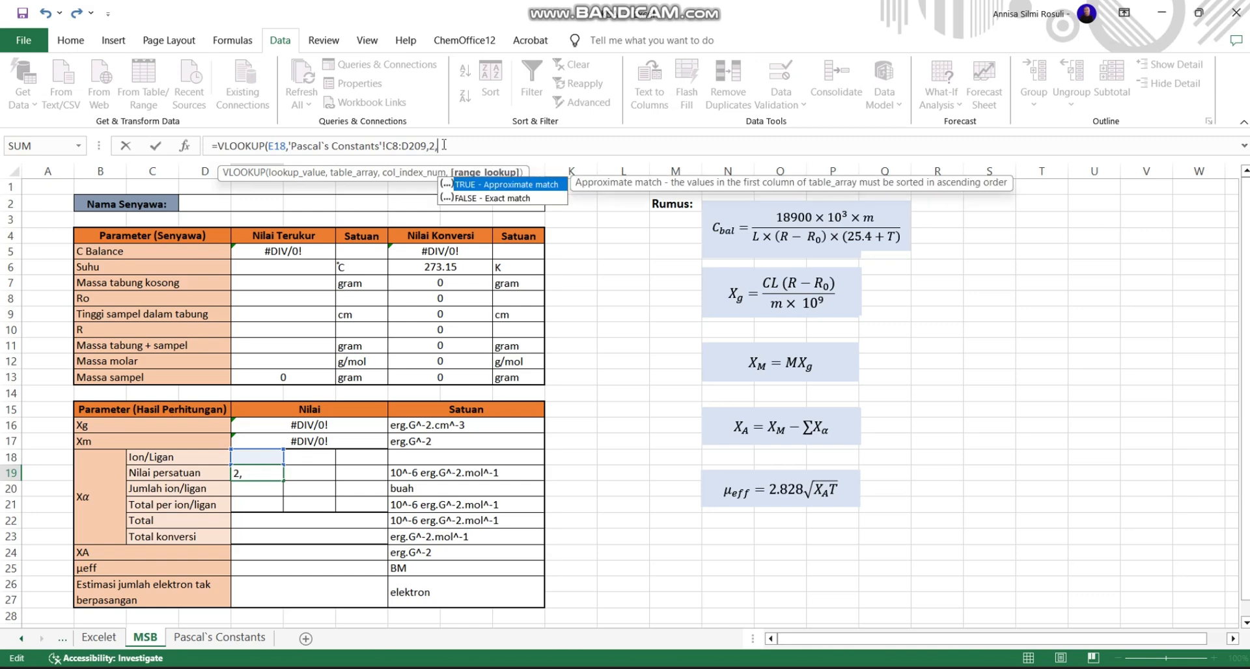
click(495, 199)
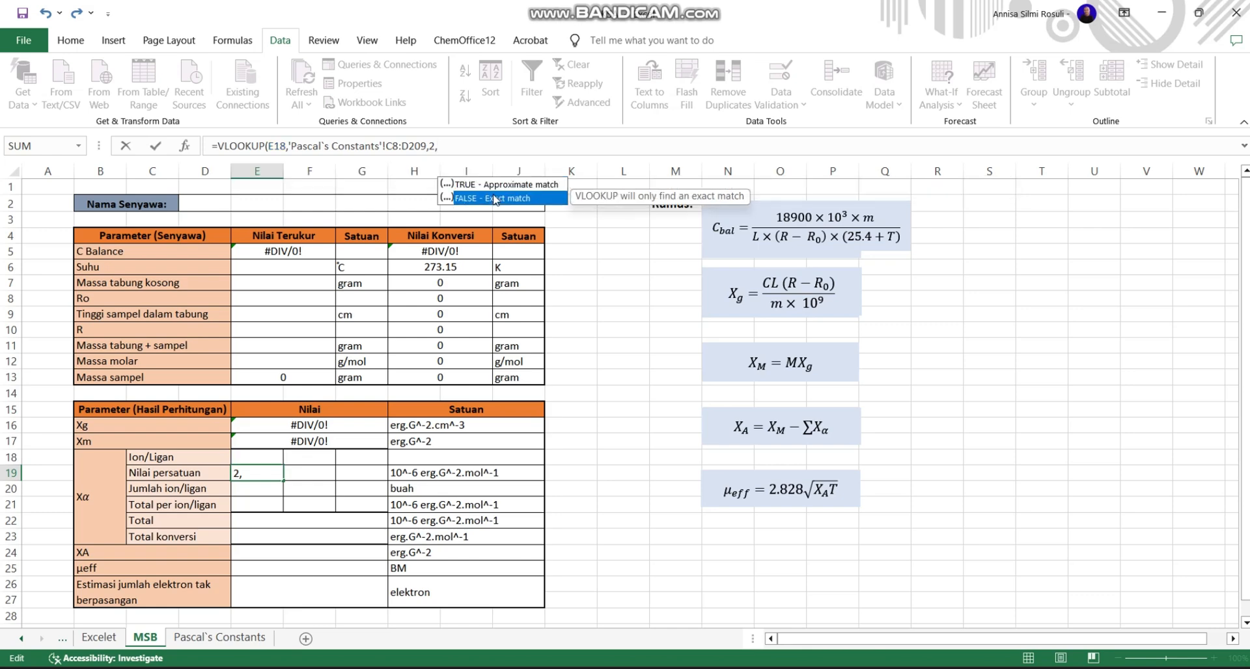
text())
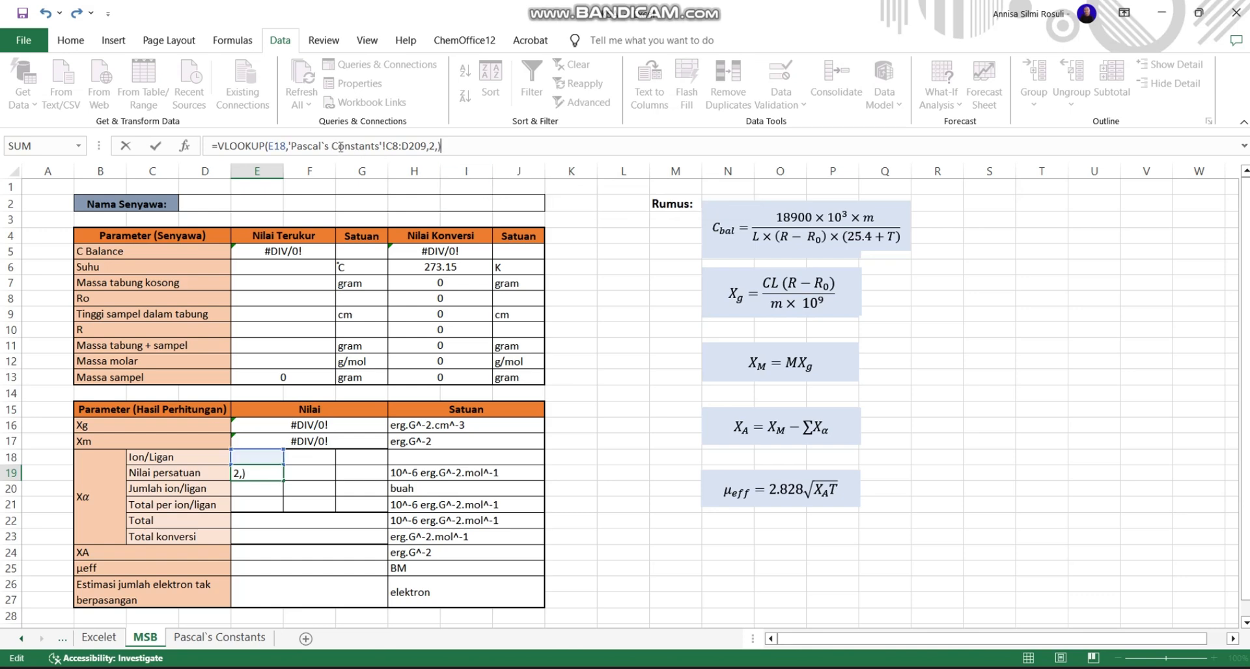
Step: Make the E19 lookup range absolute as $C$8:$D$209 and copy the formula across to F19 and G19
click(383, 145)
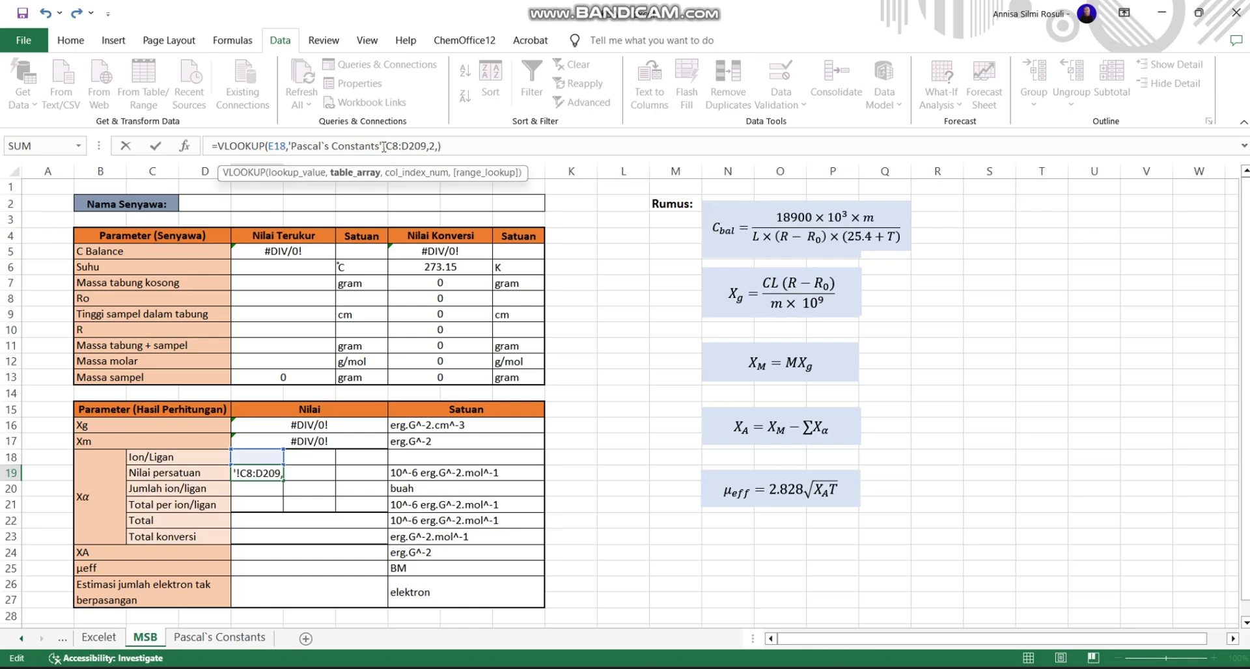
text($)
key(Right)
text($)
key(Right)
key(Right)
text($C)
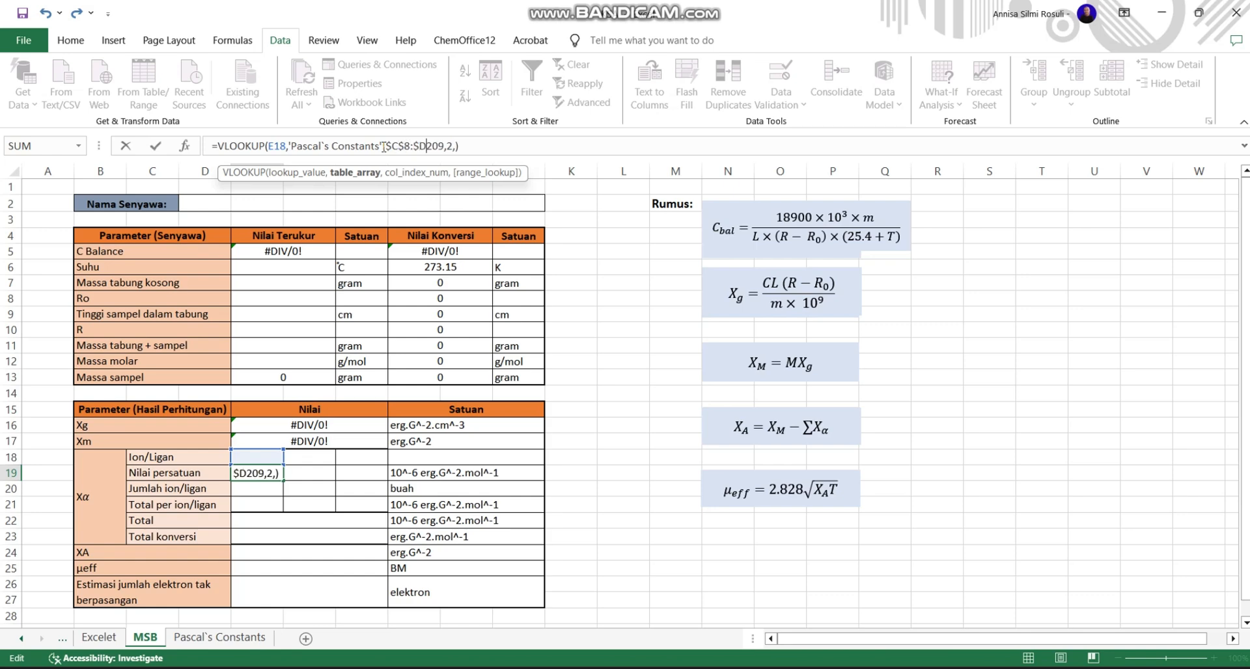
text($)
click(472, 147)
key(Return)
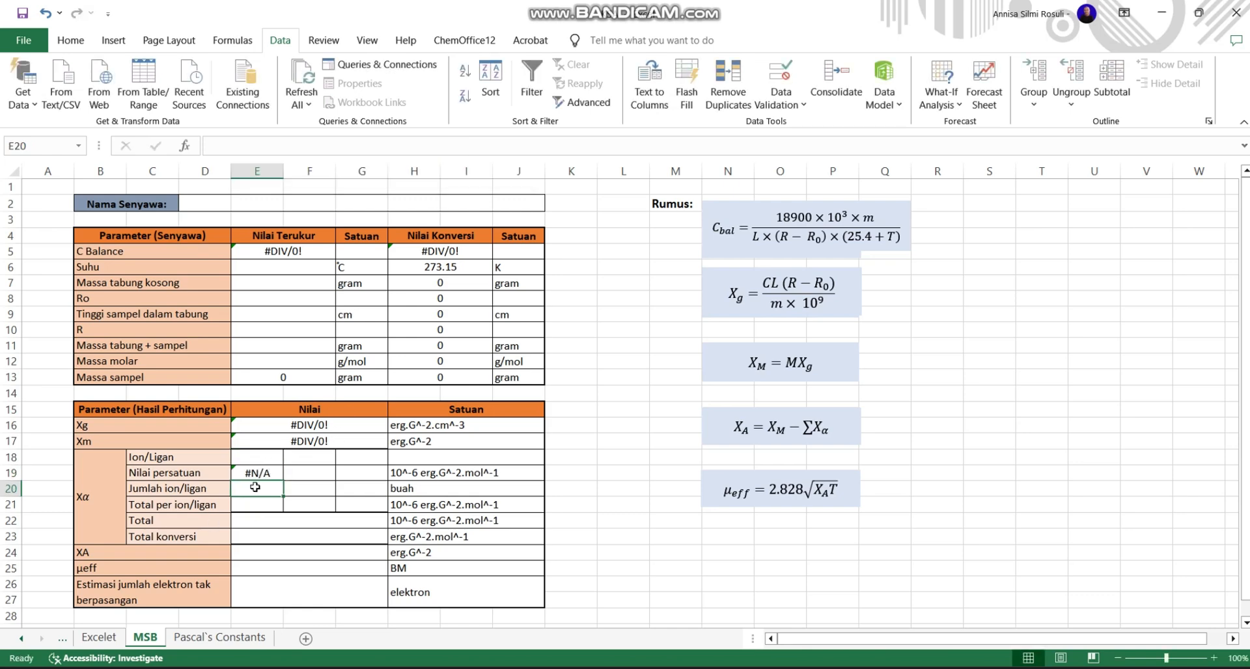
click(281, 474)
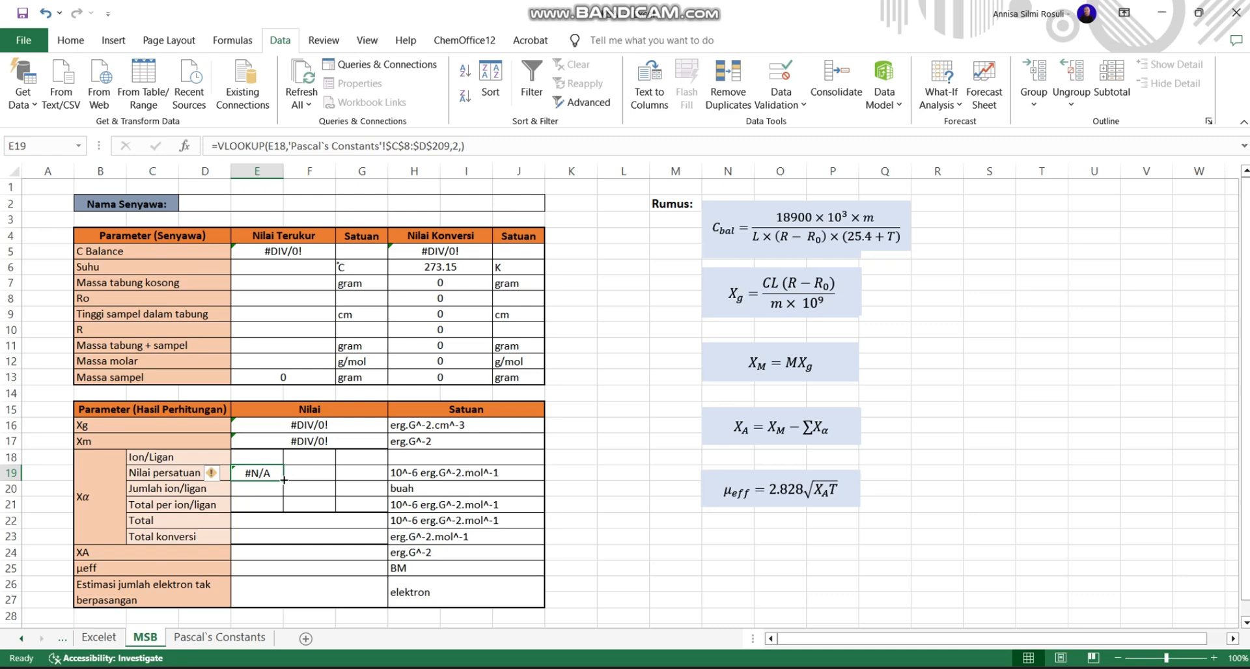
drag(284, 480, 372, 482)
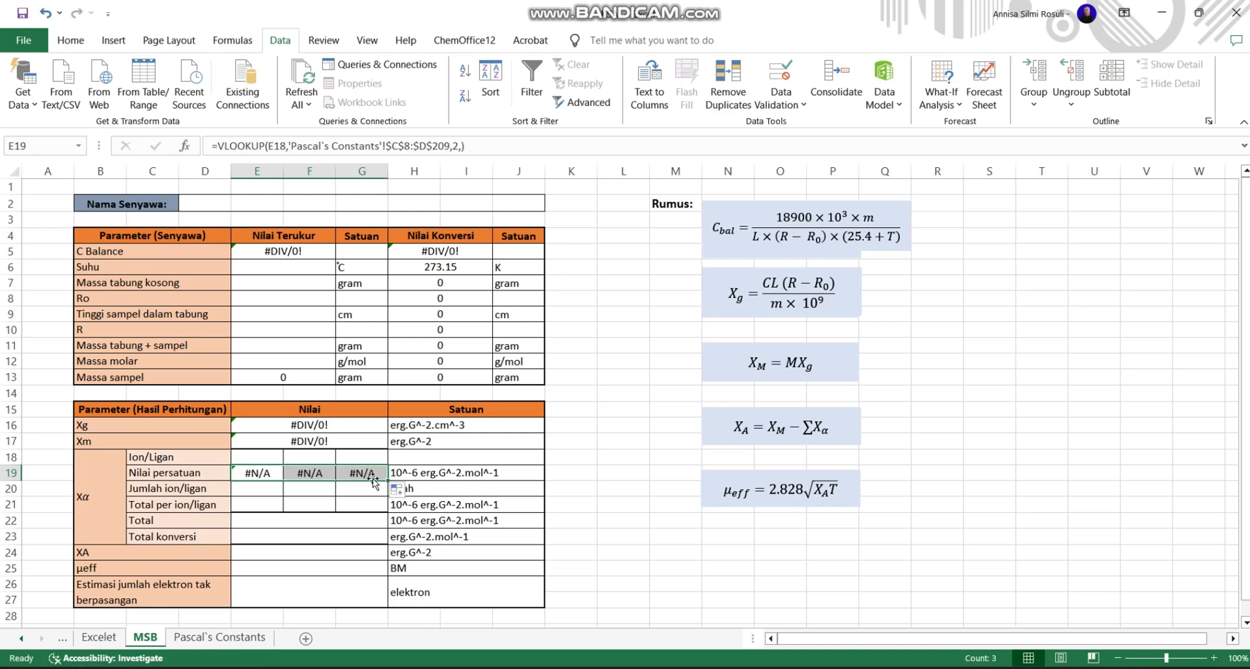
Step: Select As(III) as the ion/ligand in E18 and Bipy in F18 from their validation lists
click(265, 456)
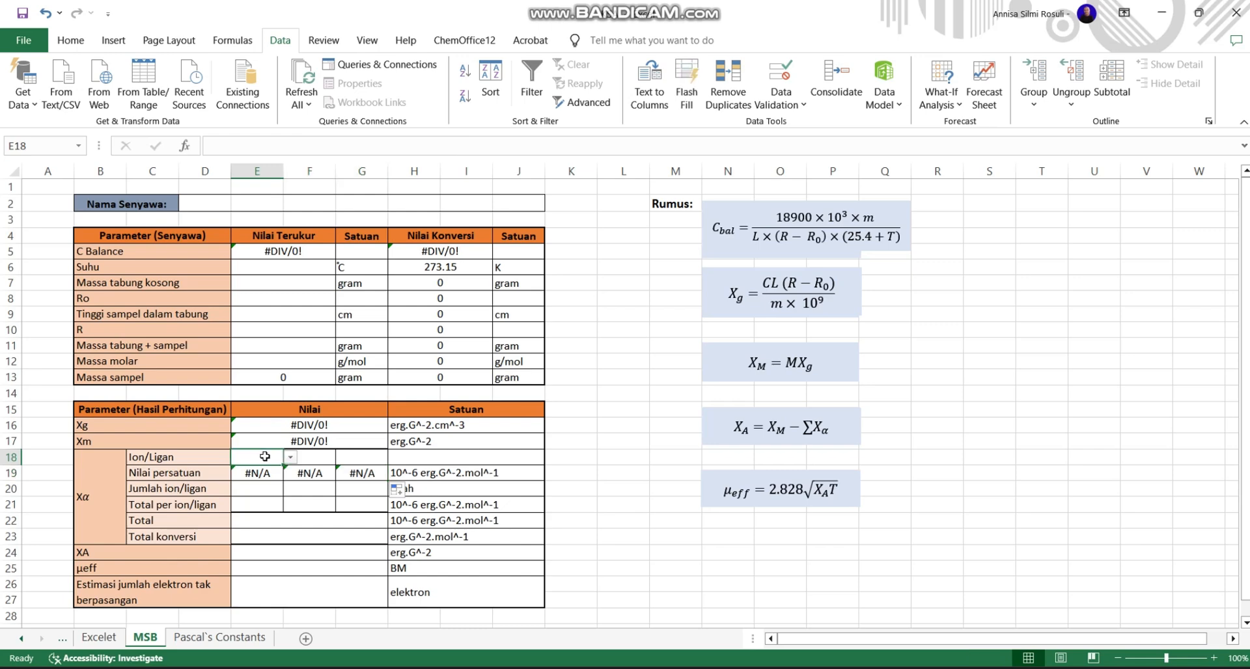
click(290, 458)
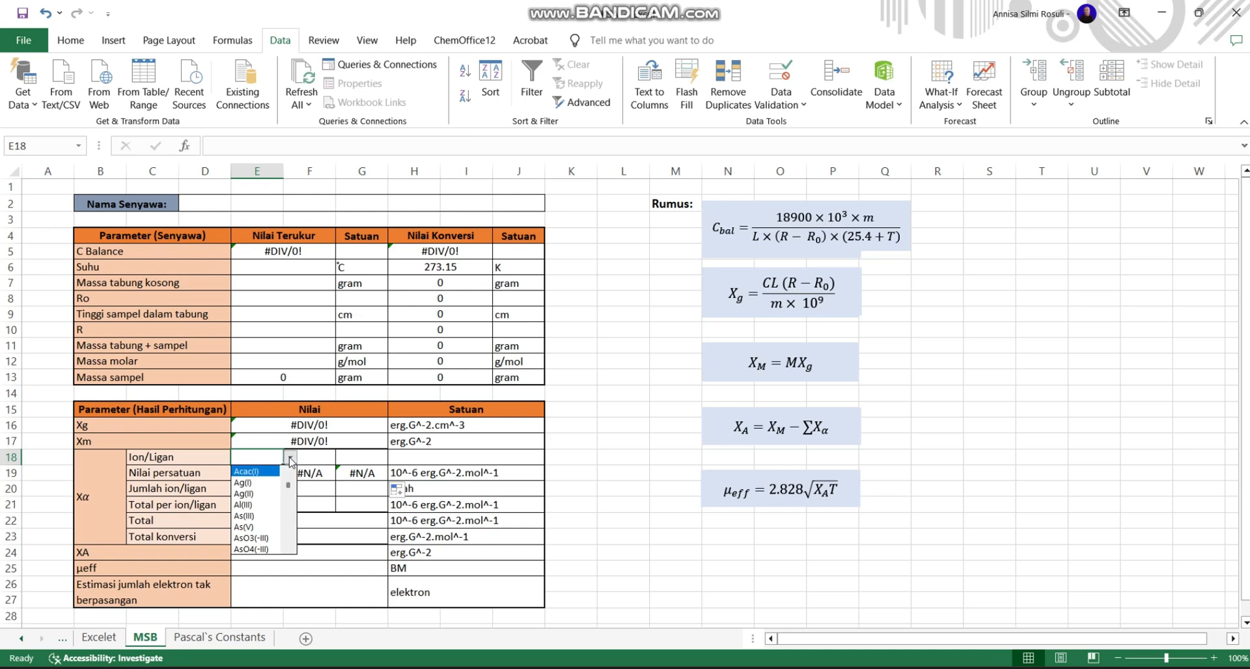
click(253, 517)
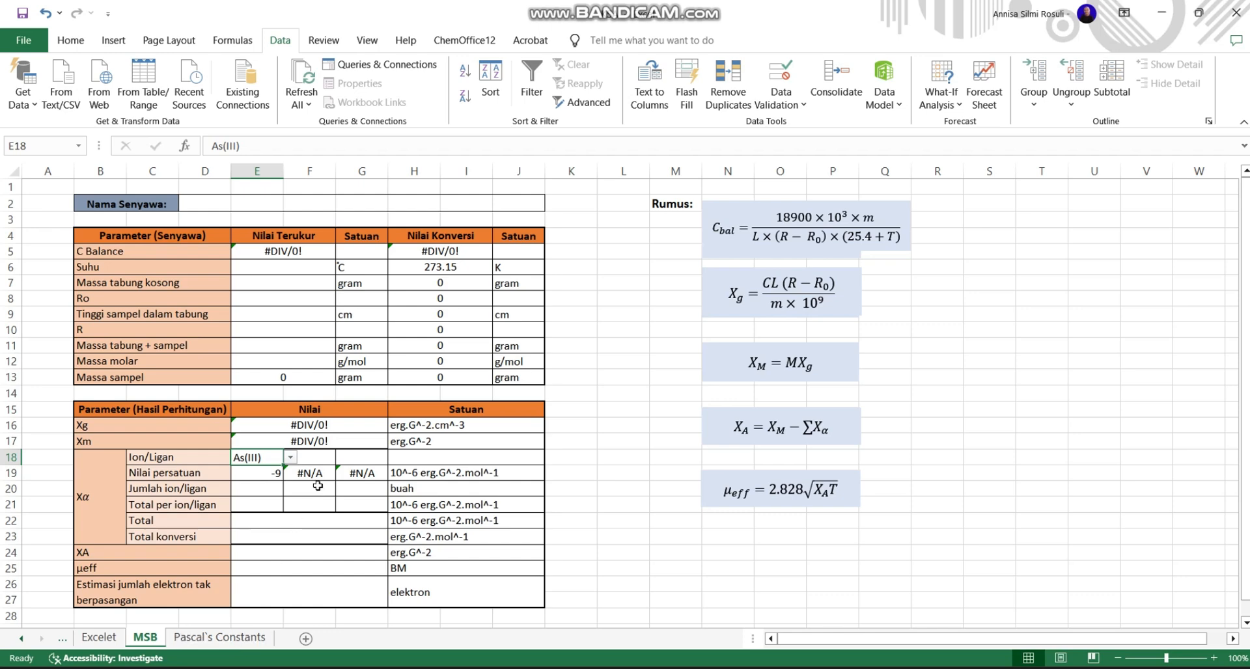
click(320, 461)
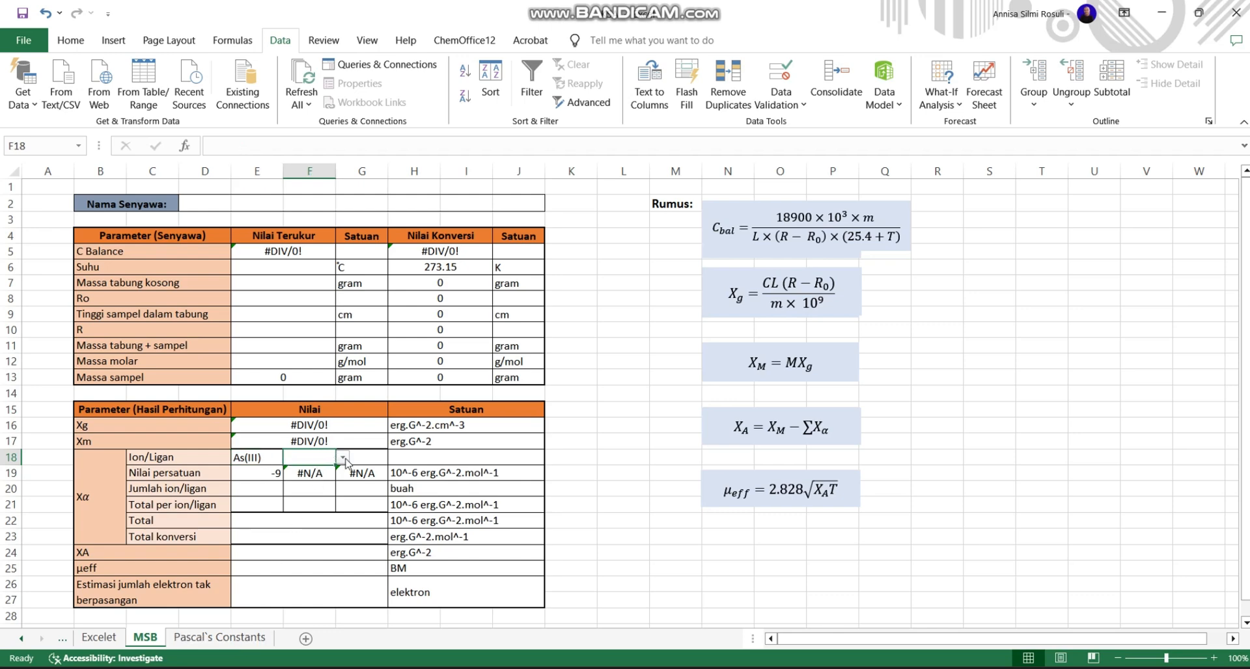
click(342, 457)
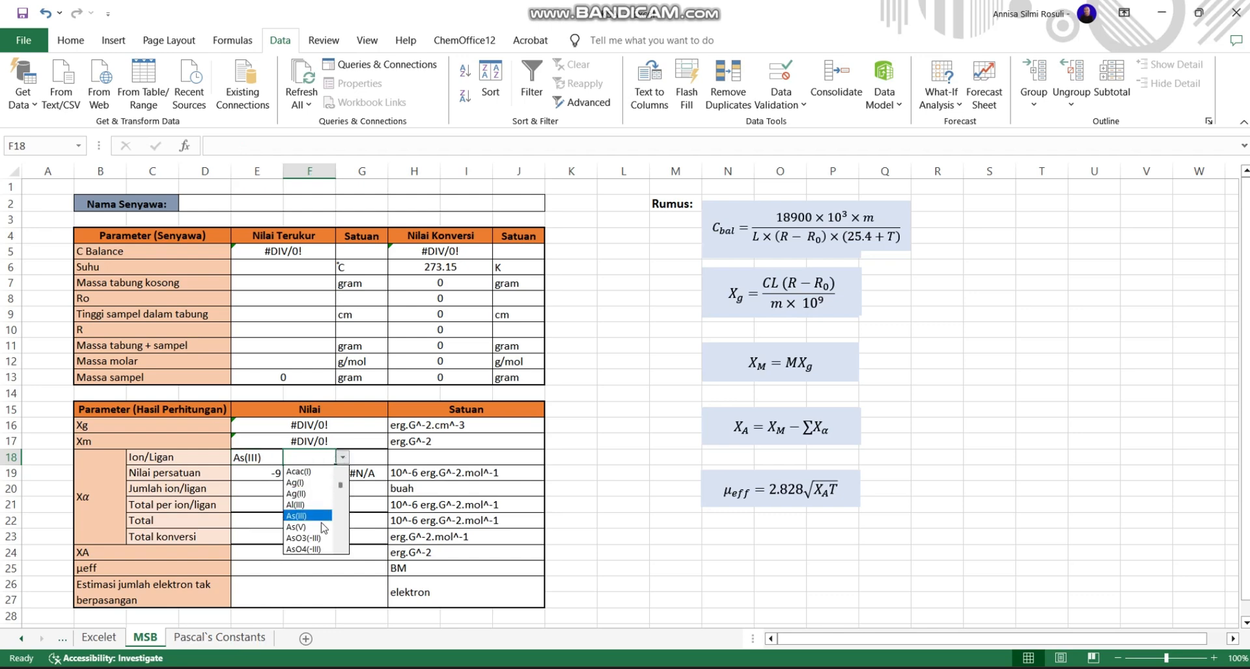
scroll(338, 547, down, 3)
scroll(339, 547, down, 2)
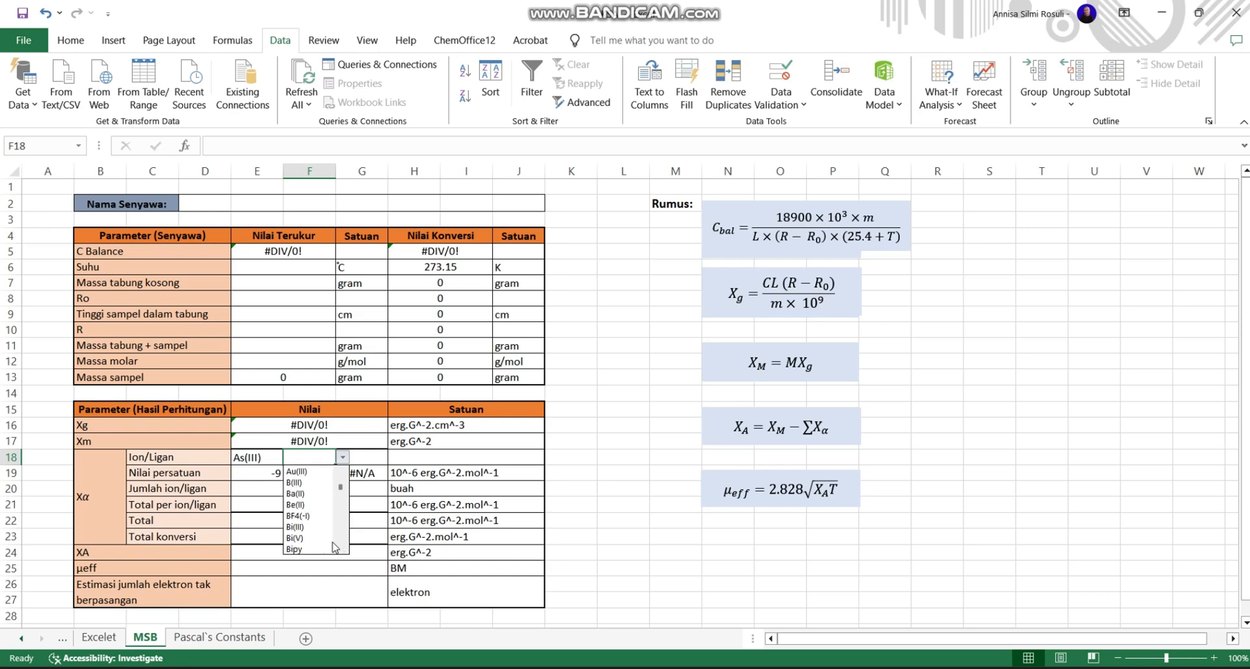
click(303, 540)
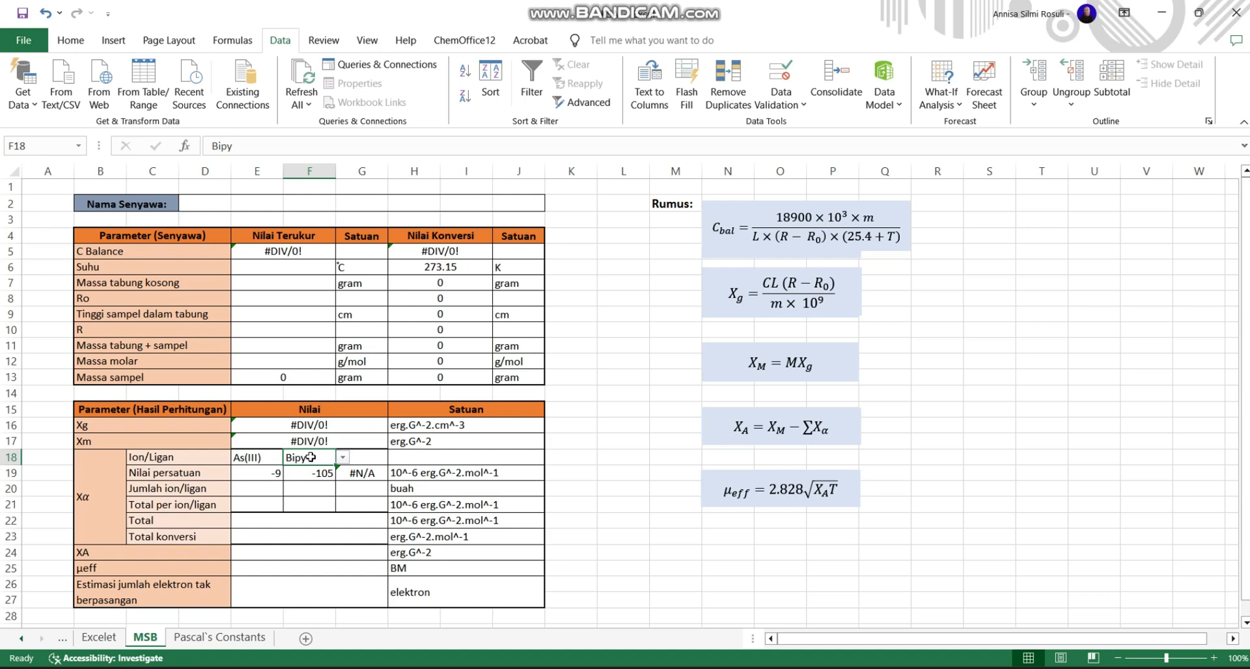
Step: Clear the ion/ligand selections in E18 and F18 so the template's input cells are empty
click(242, 457)
key(BackSpace)
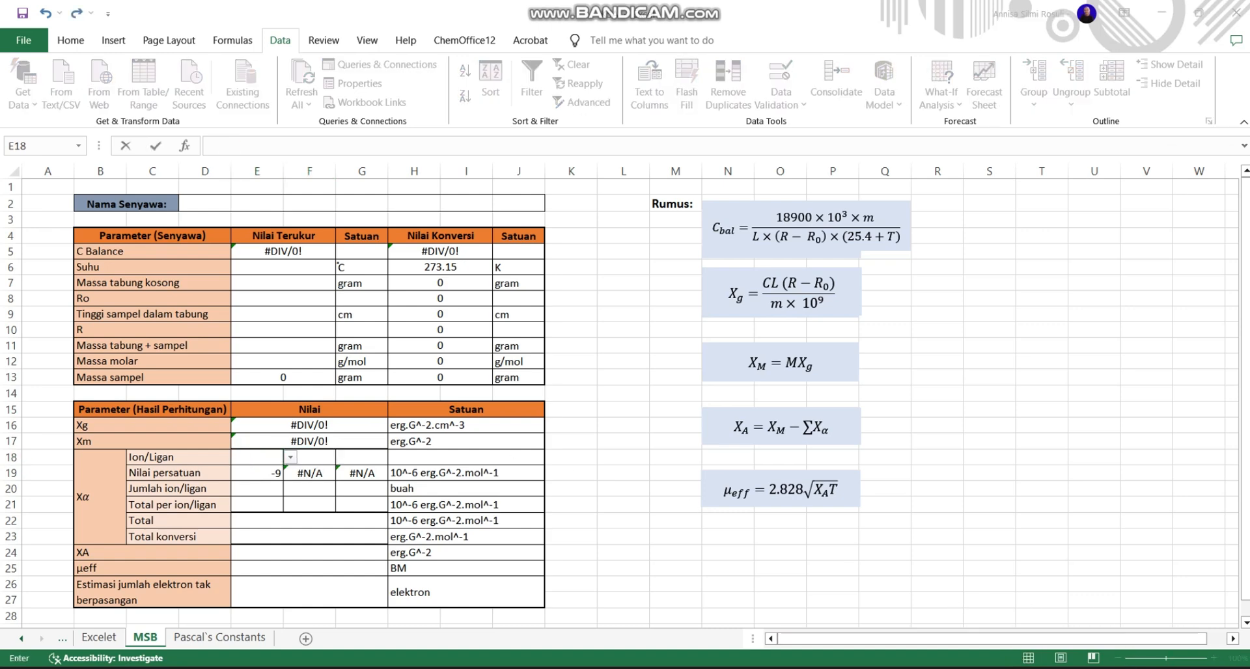
click(263, 489)
click(263, 488)
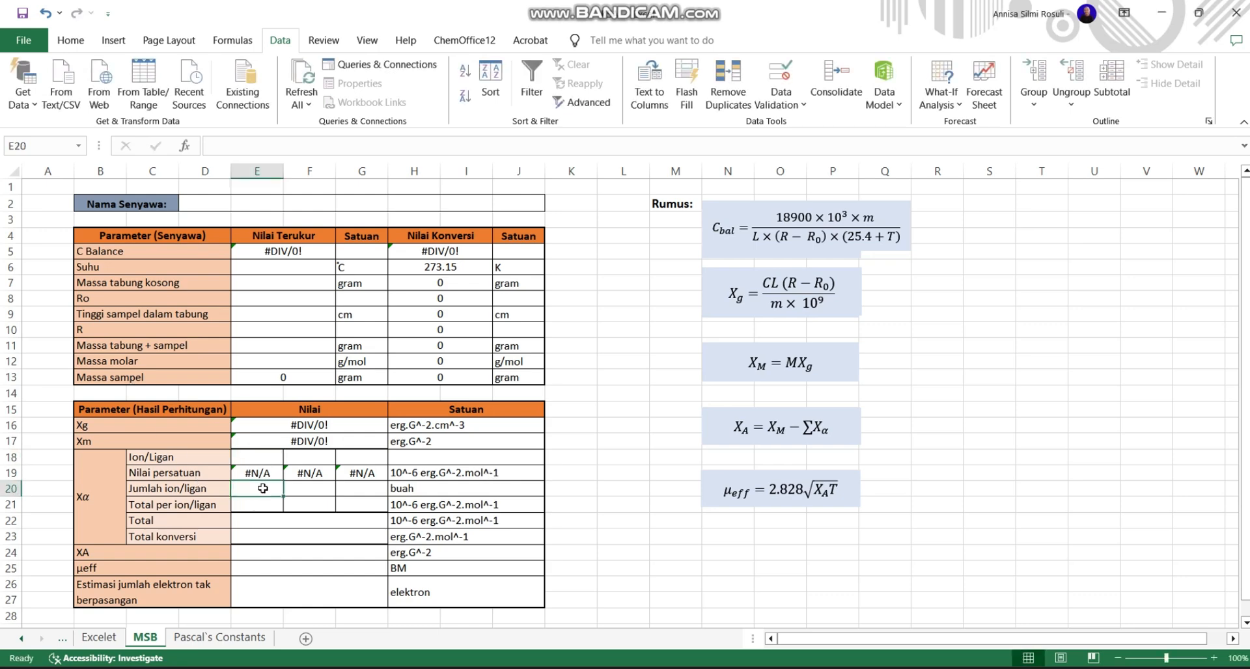
click(162, 485)
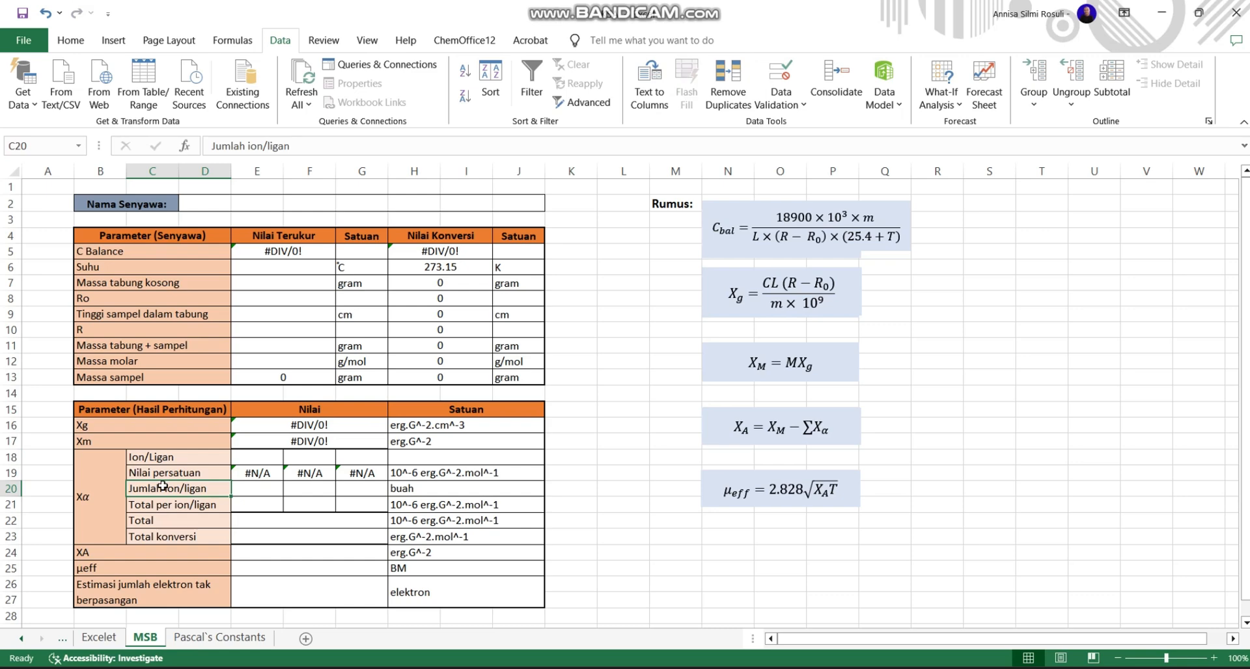
click(262, 489)
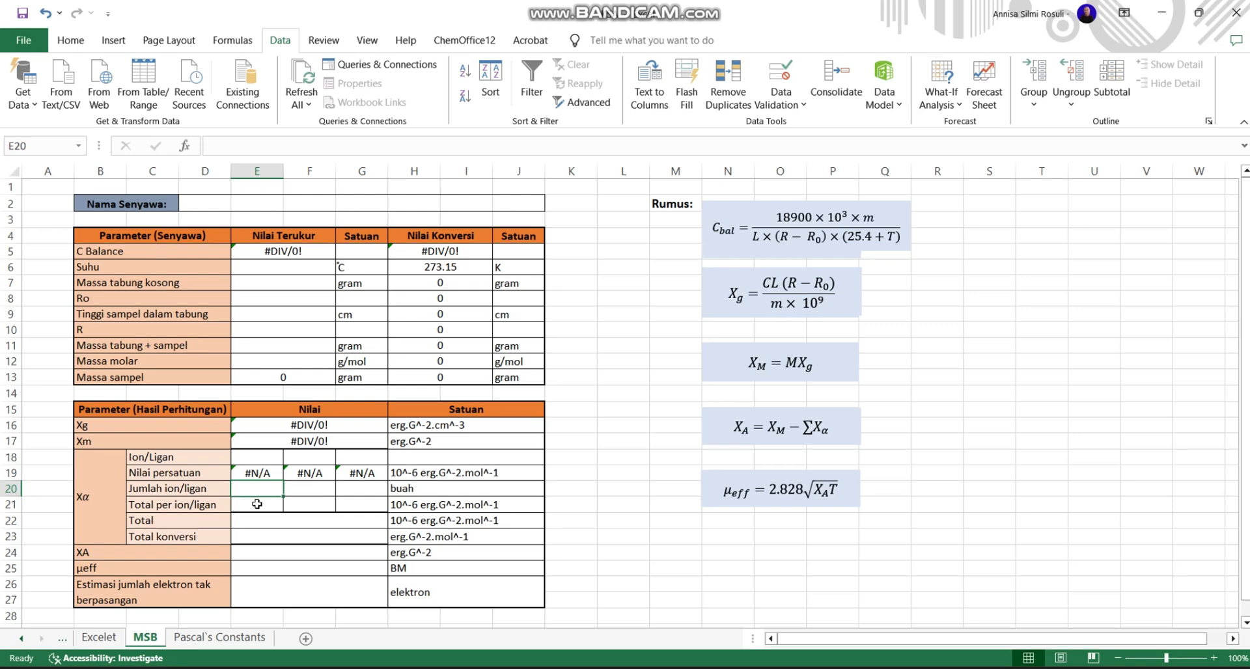
Step: Calculate the total per ion/ligand in E21 as =E19*E20 and copy the formula across to F21 and G21
click(259, 504)
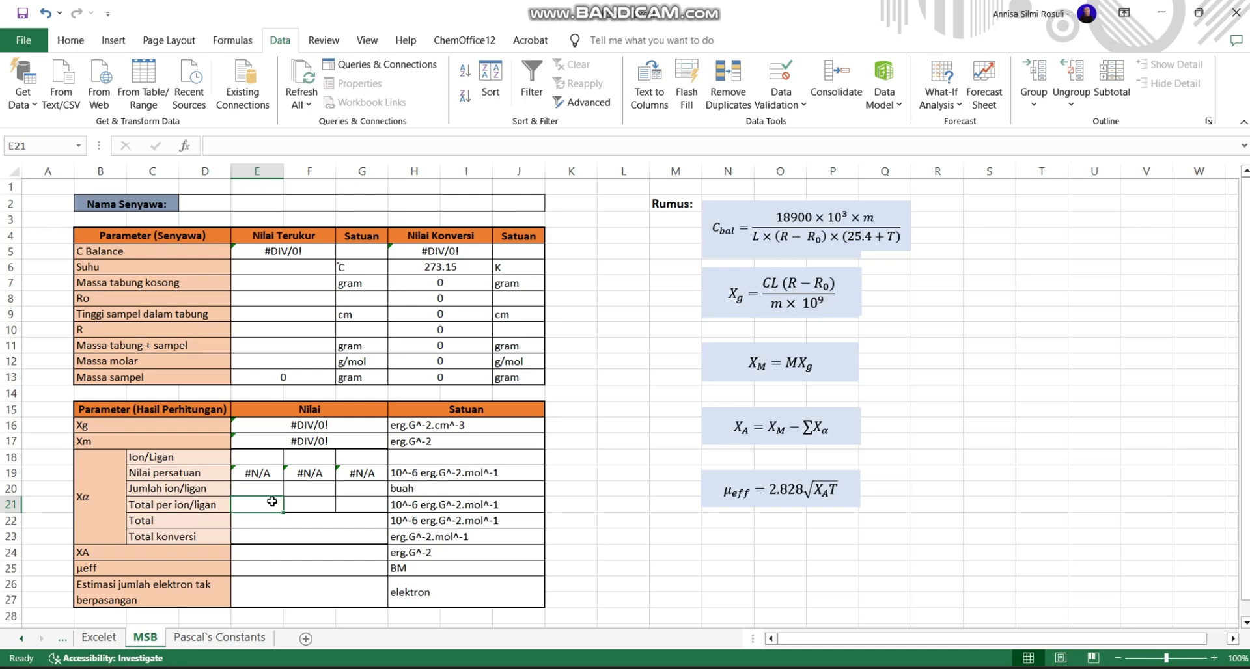
text(=)
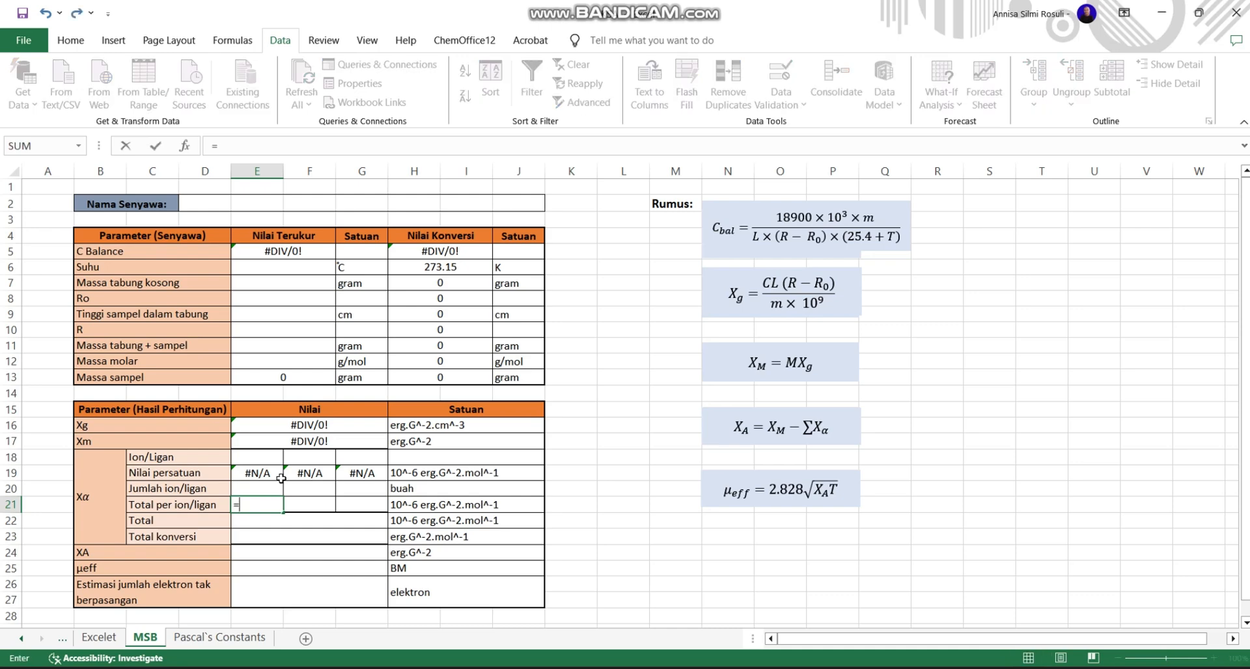
click(274, 476)
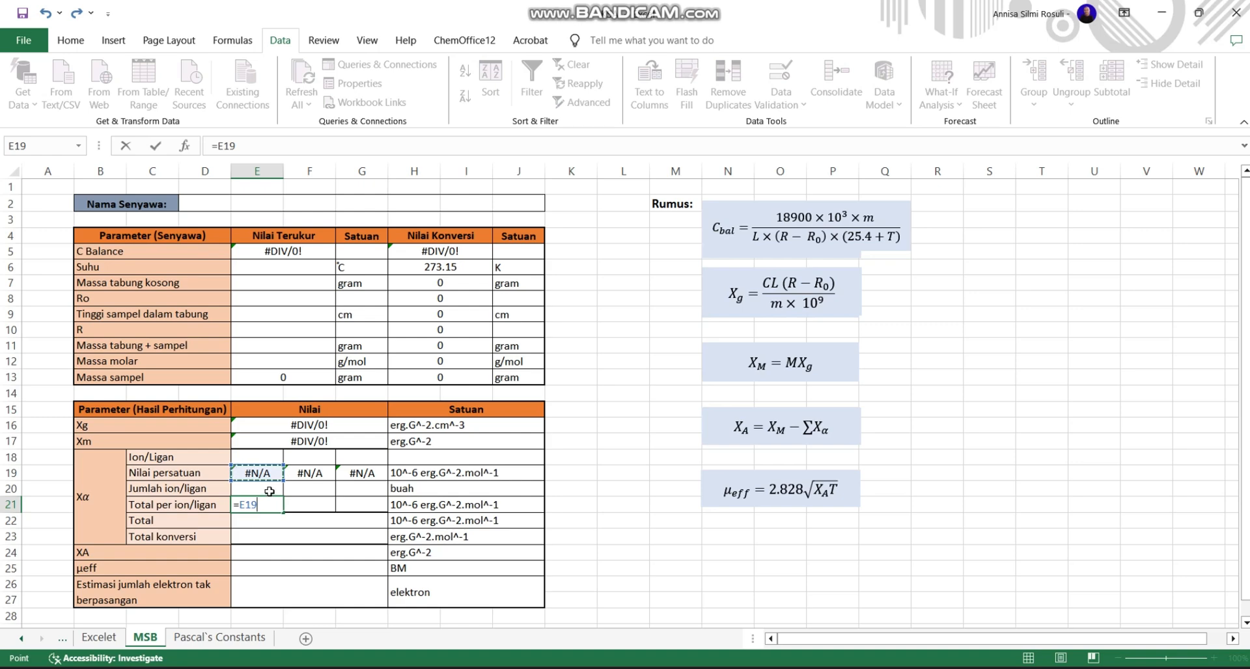
text(*)
click(269, 492)
key(Return)
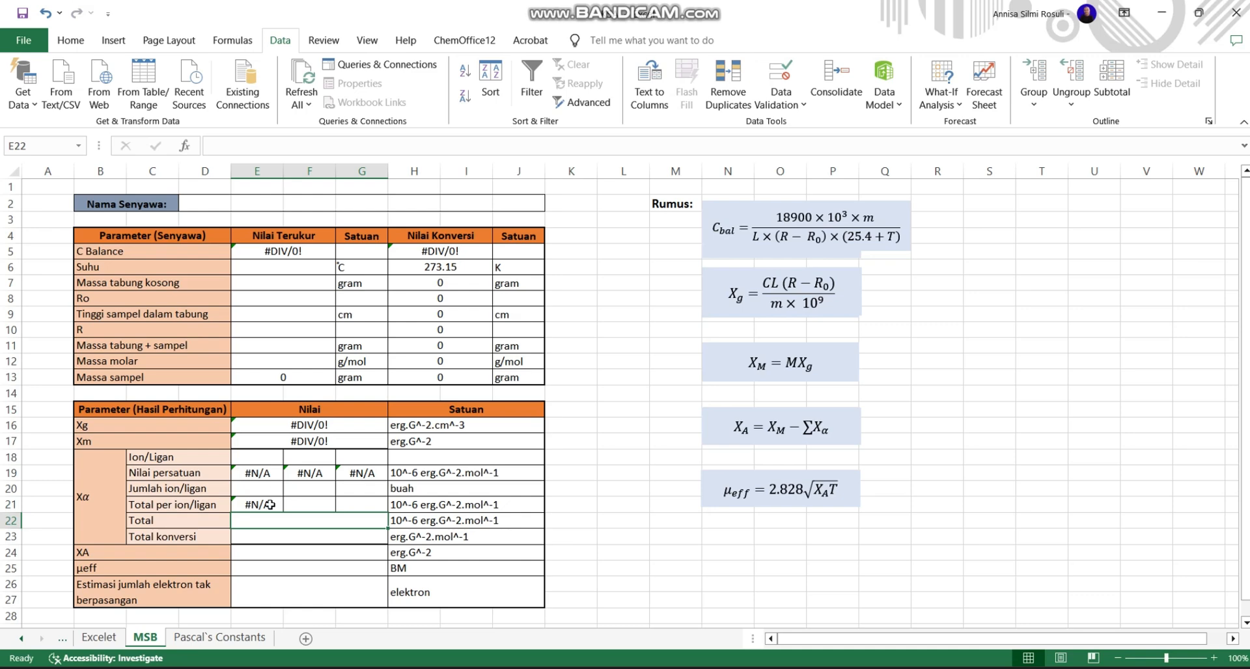
click(269, 504)
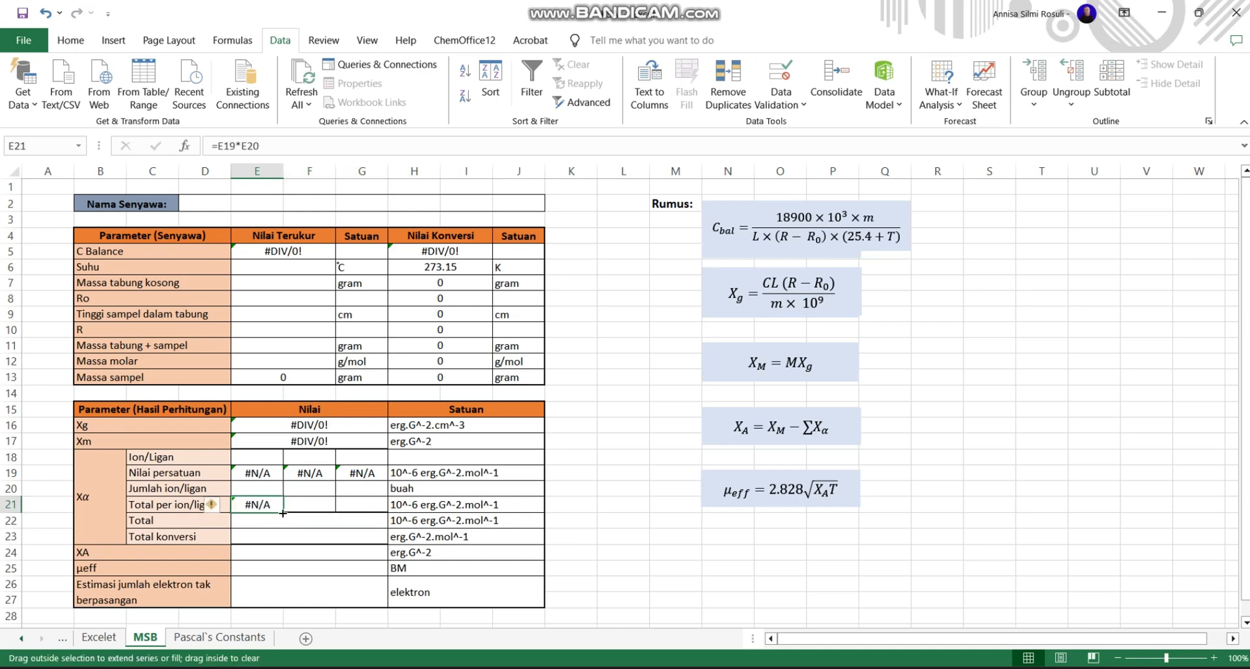
drag(283, 512, 371, 505)
Step: Sum the totals per ion/ligand in the Total cell E22 with =SUM(E21:G21)
click(265, 528)
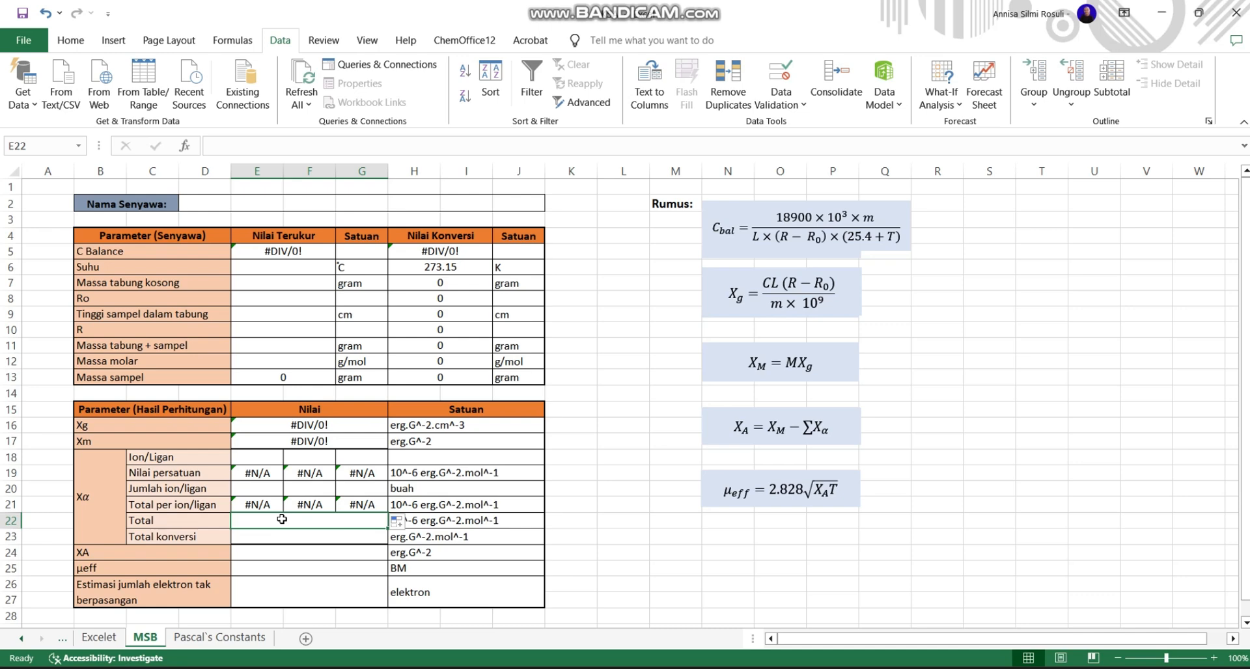
text(=su)
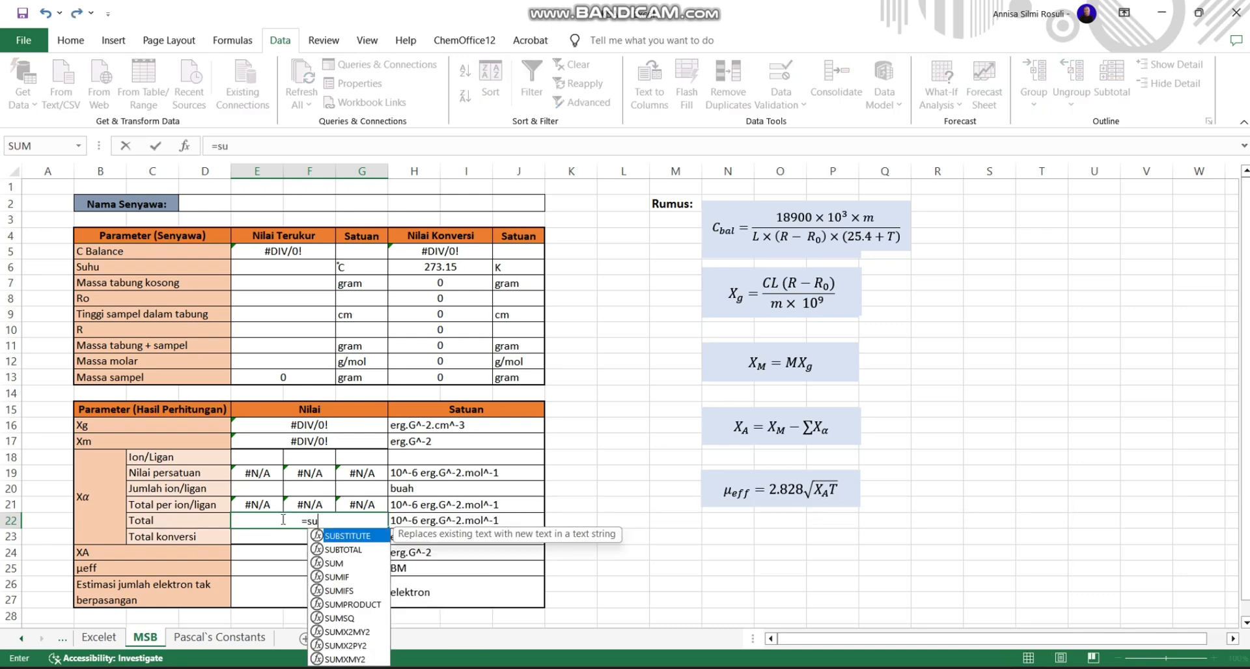
text(m)
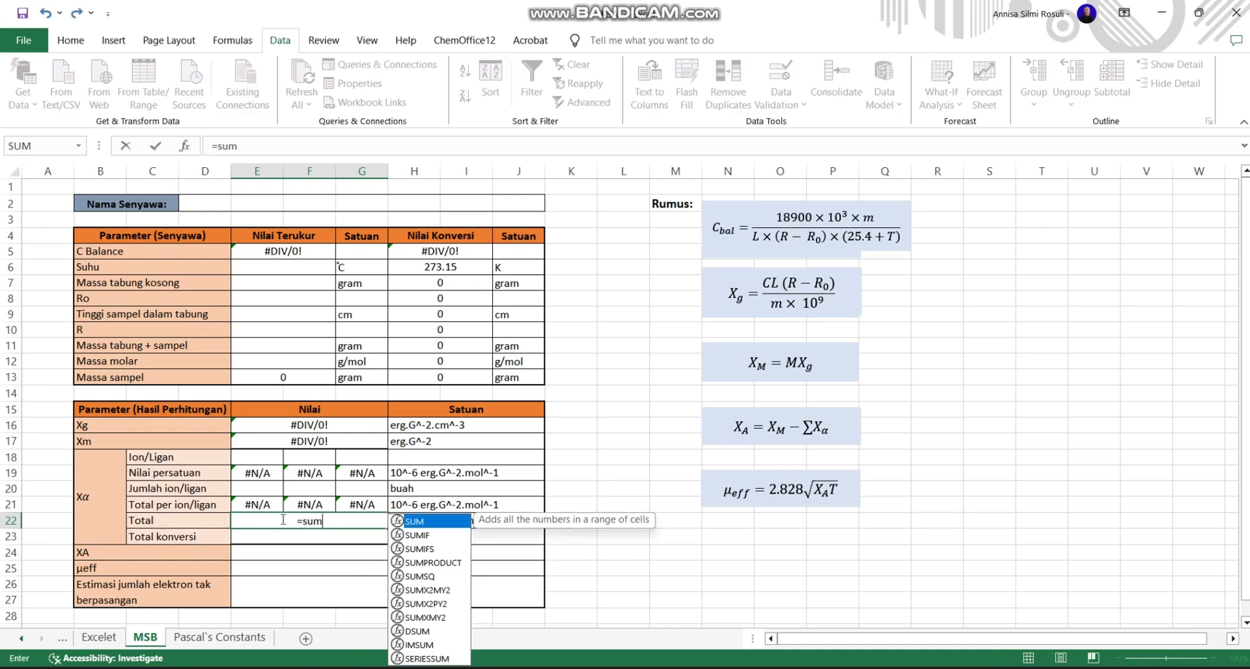
double_click(414, 522)
click(257, 502)
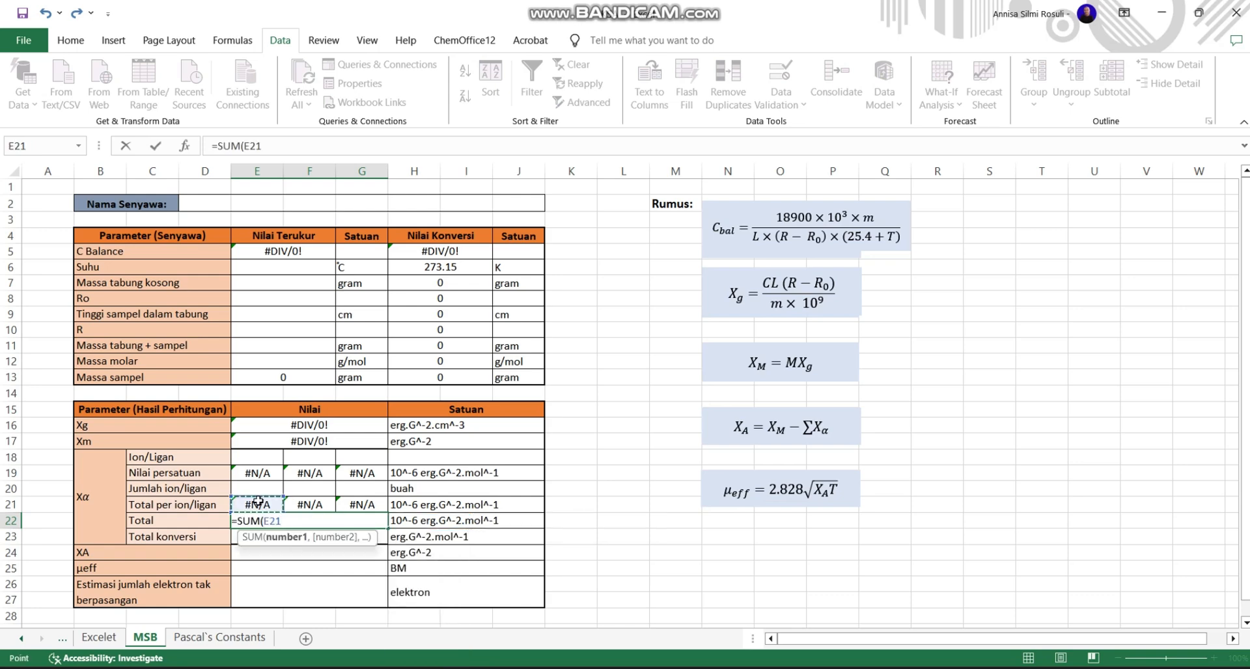
drag(258, 502, 365, 505)
text())
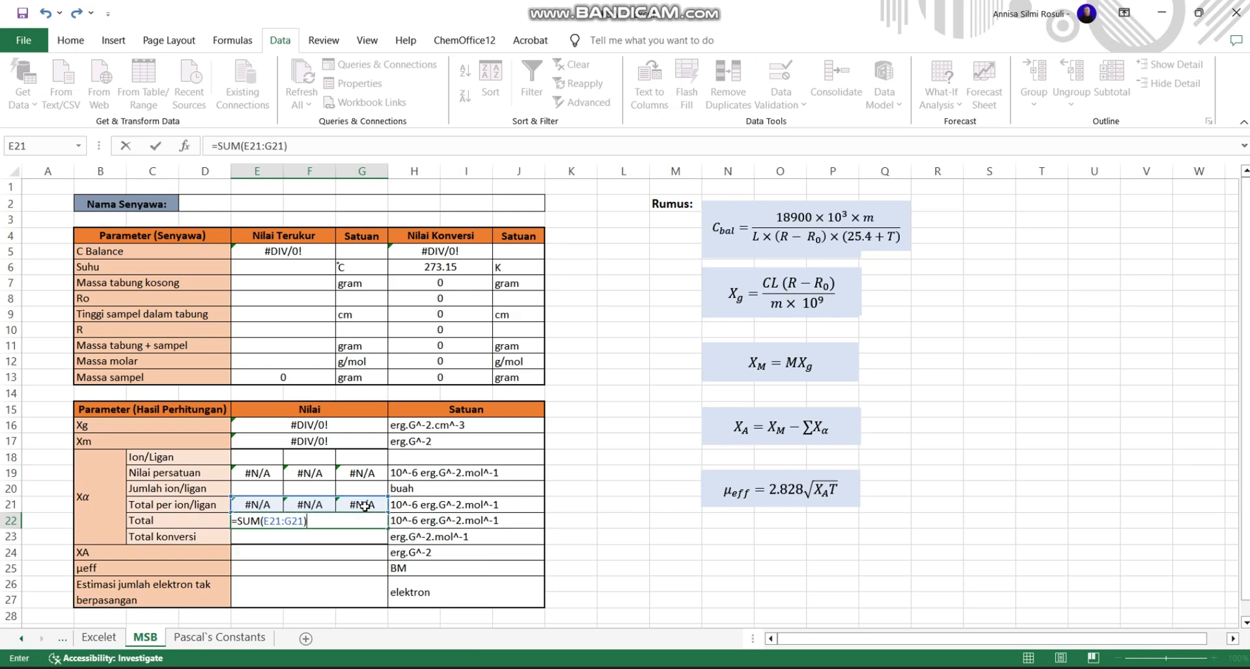
key(Return)
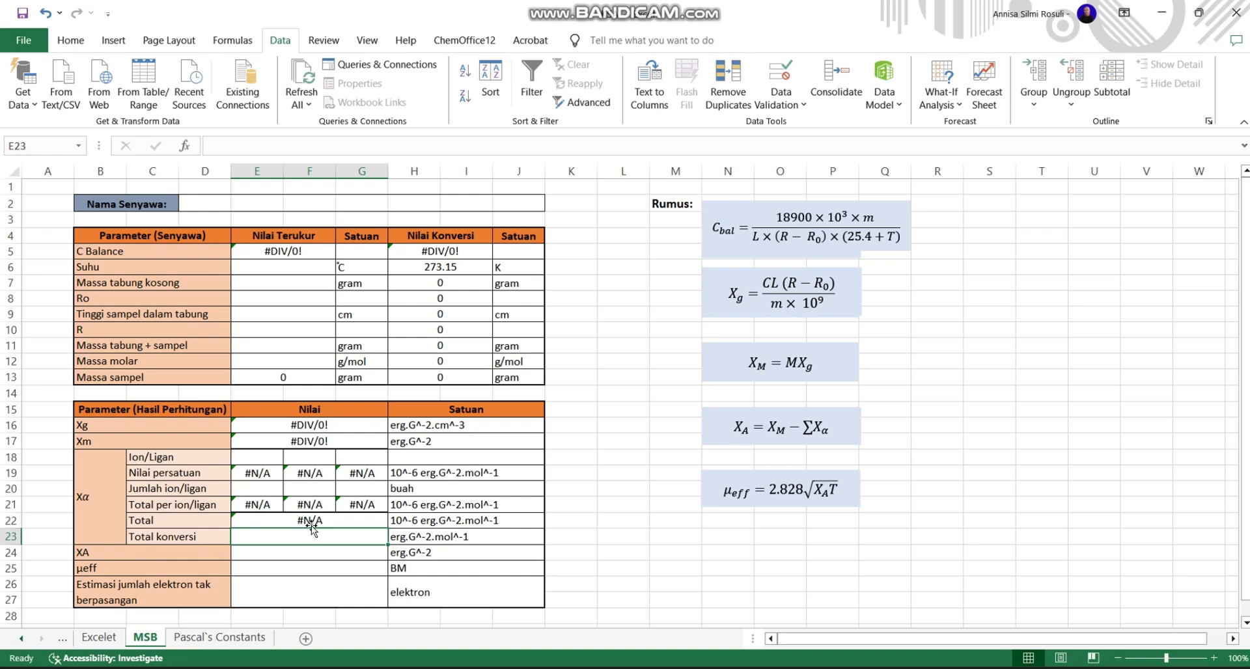
click(271, 520)
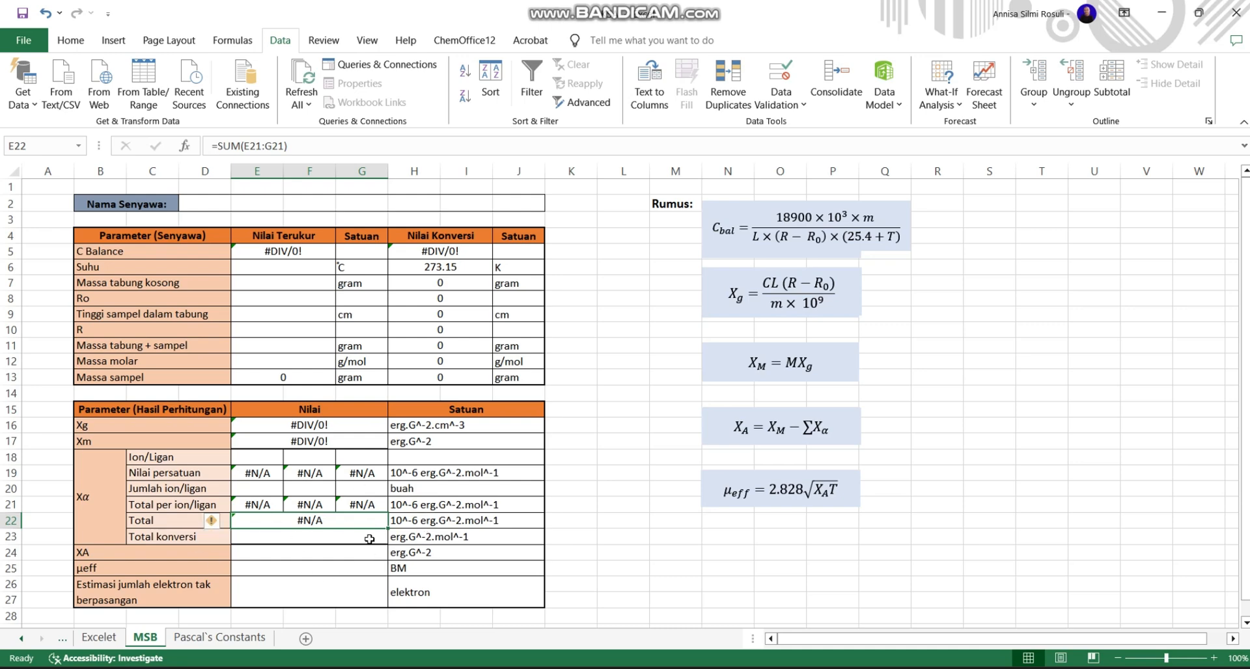
key(Delete)
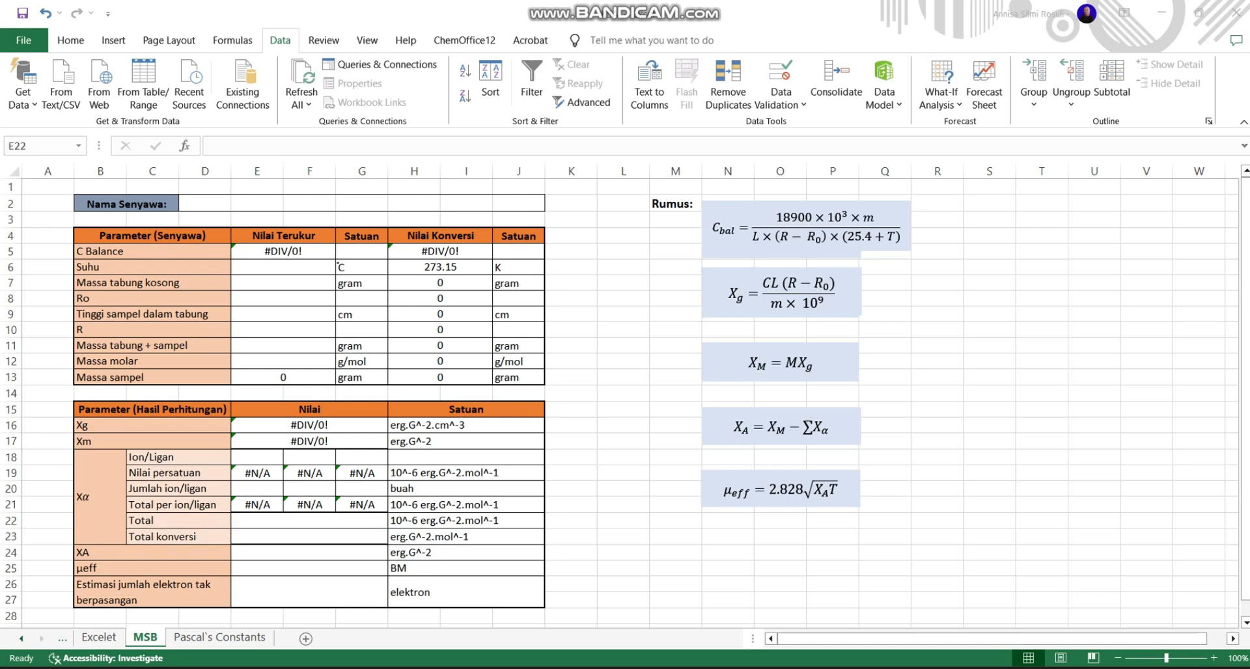
key(ctrl+z)
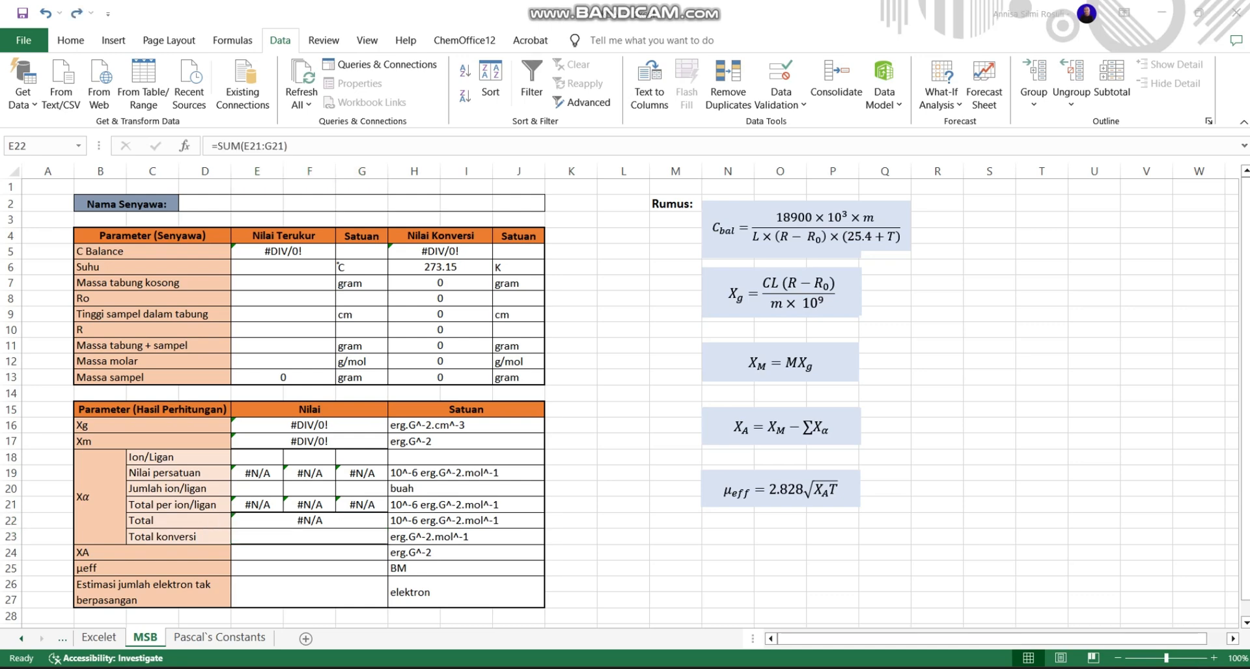
Step: Convert the total in the Total konversi cell E23 with the formula =E22*10^-6
click(349, 536)
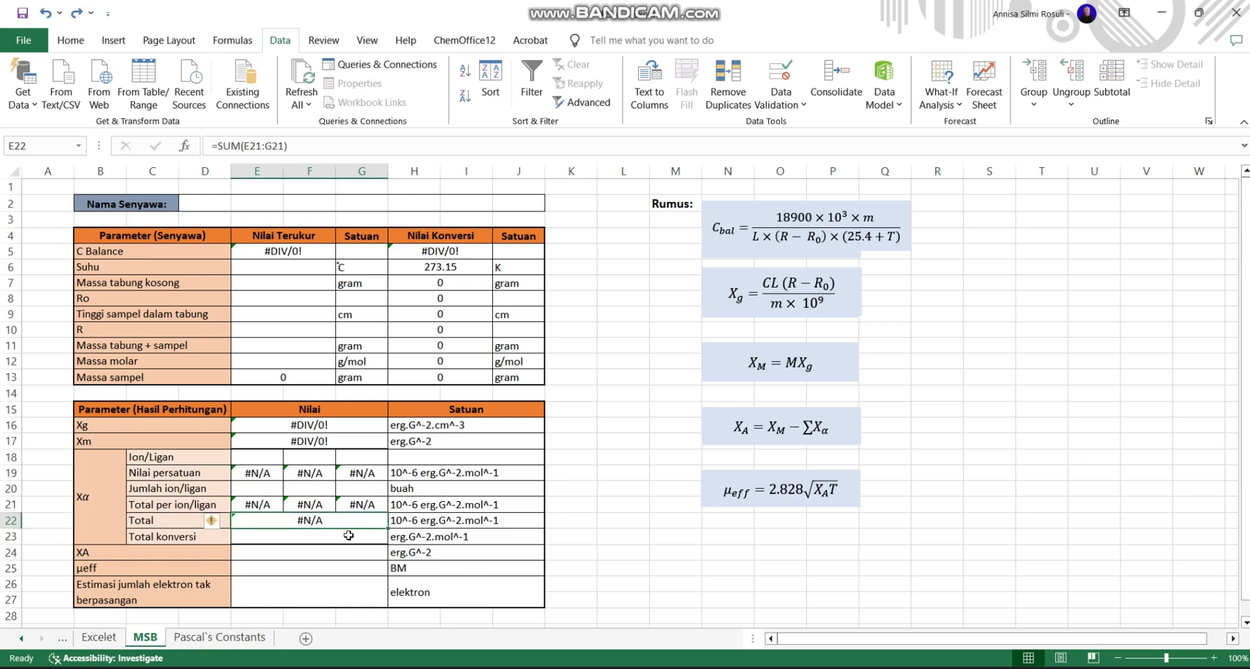
click(347, 536)
text(=)
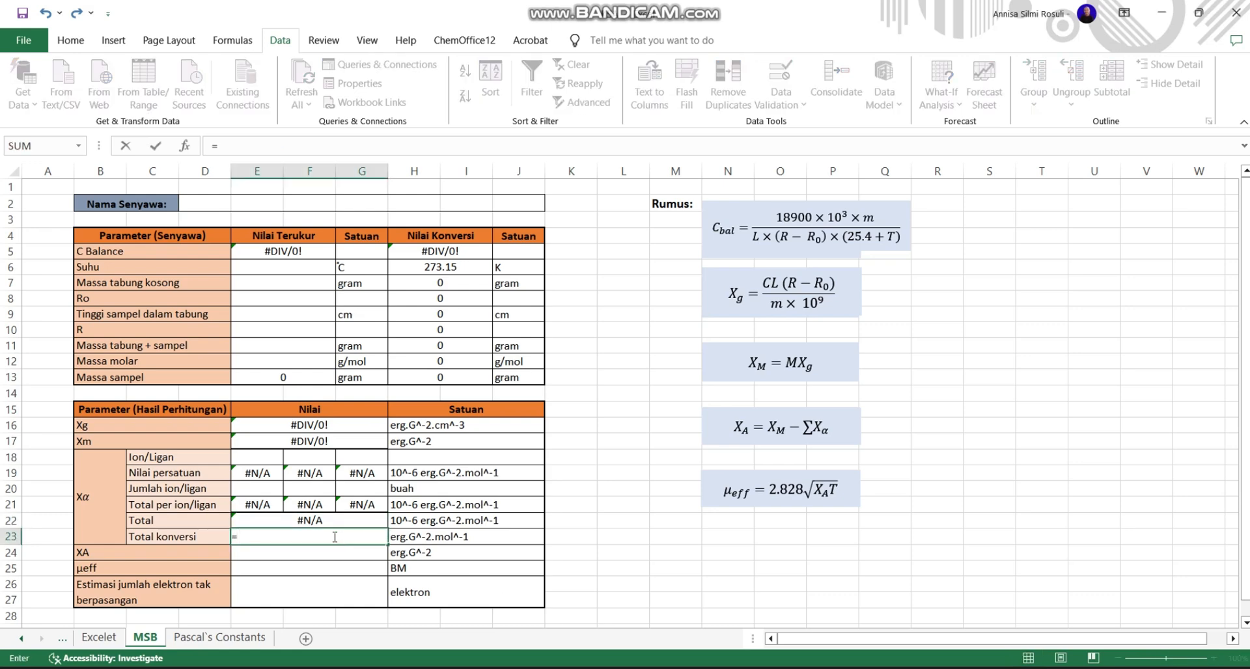
click(331, 521)
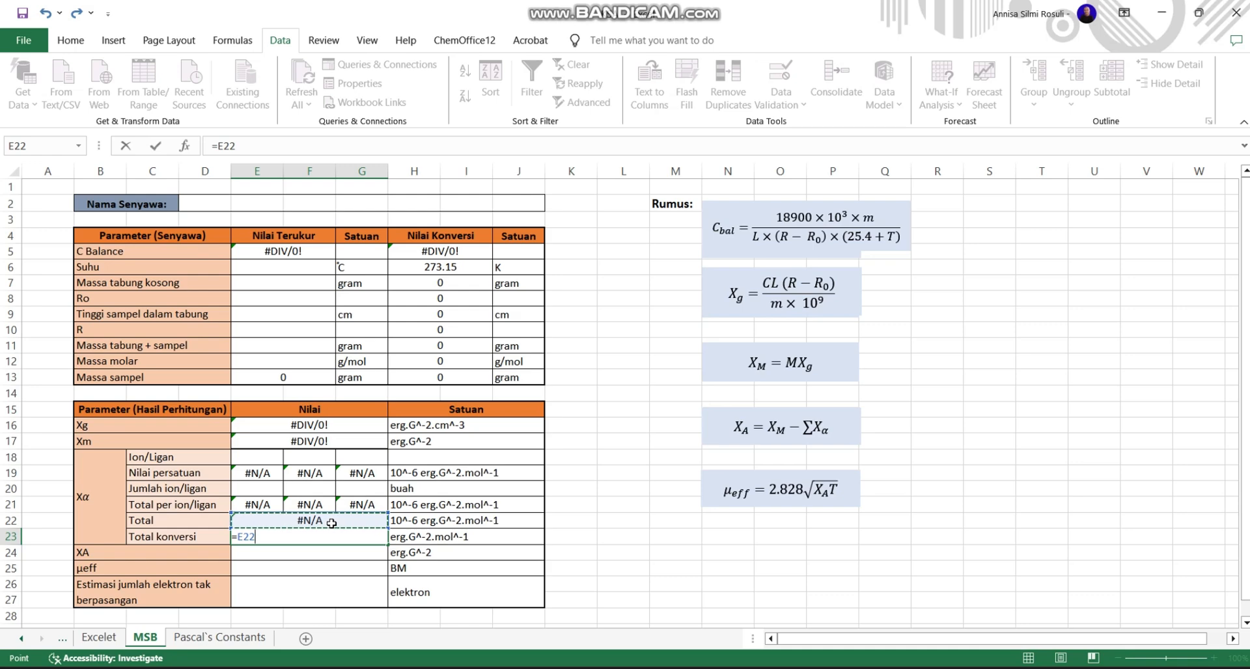
text(*10^-6)
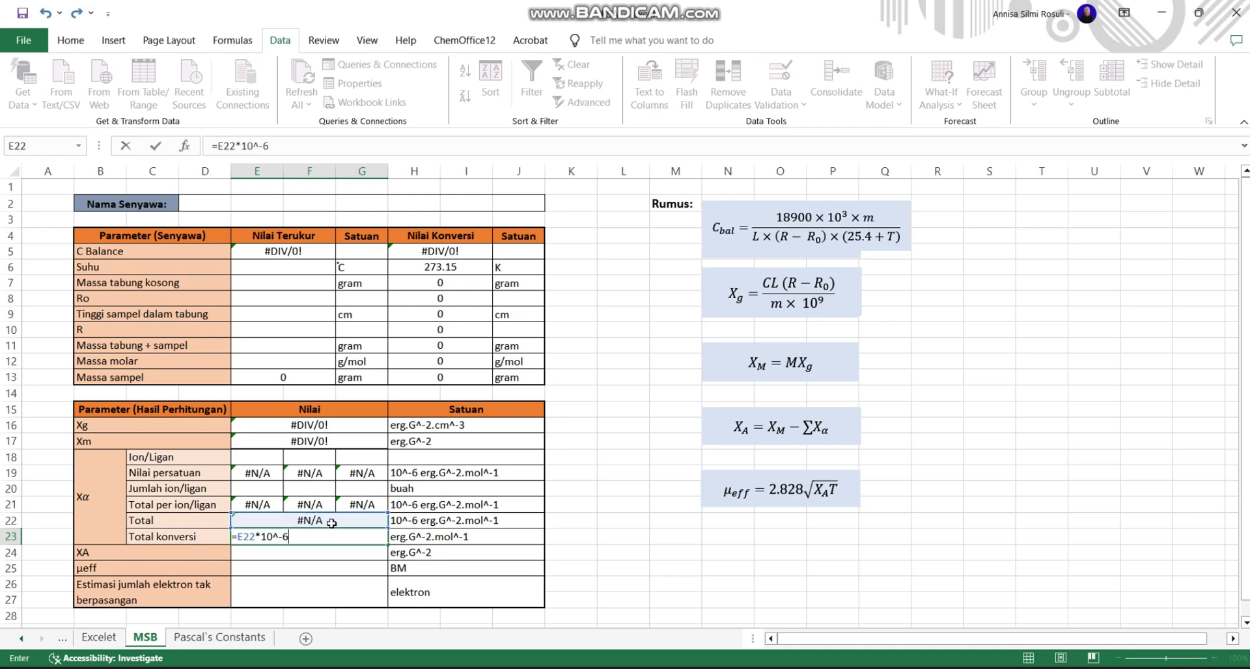
key(Return)
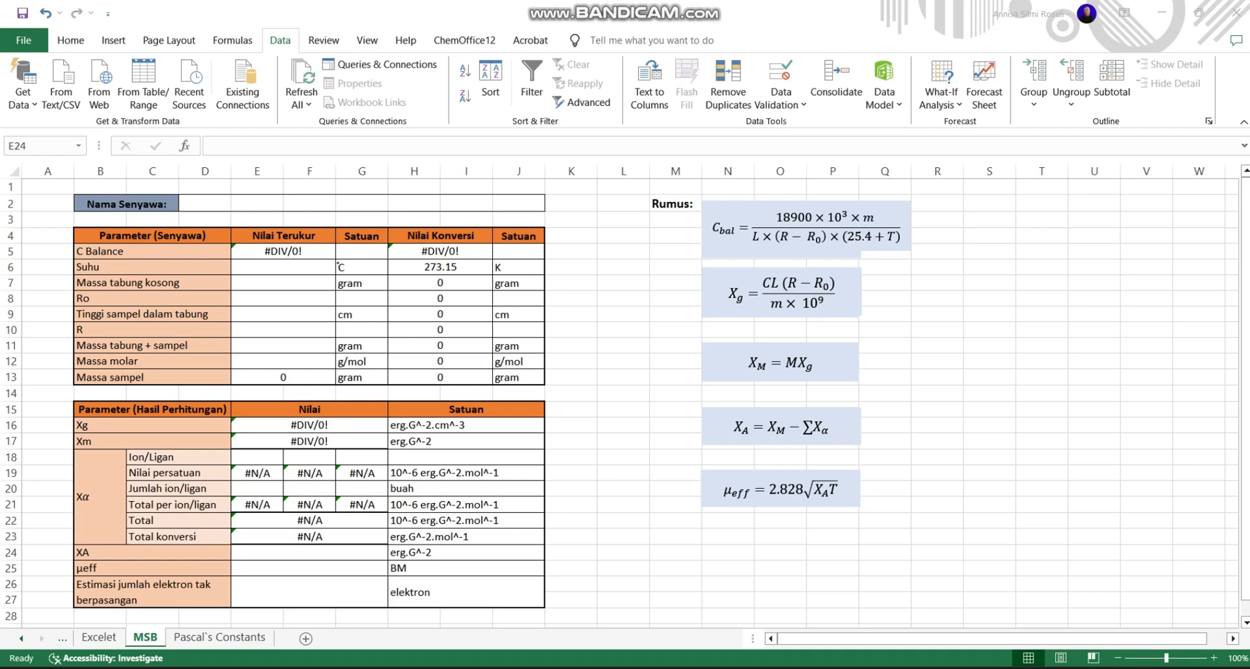
Step: Calculate XA in E24 by subtracting the converted total from Xm with =E17-E23
double_click(310, 552)
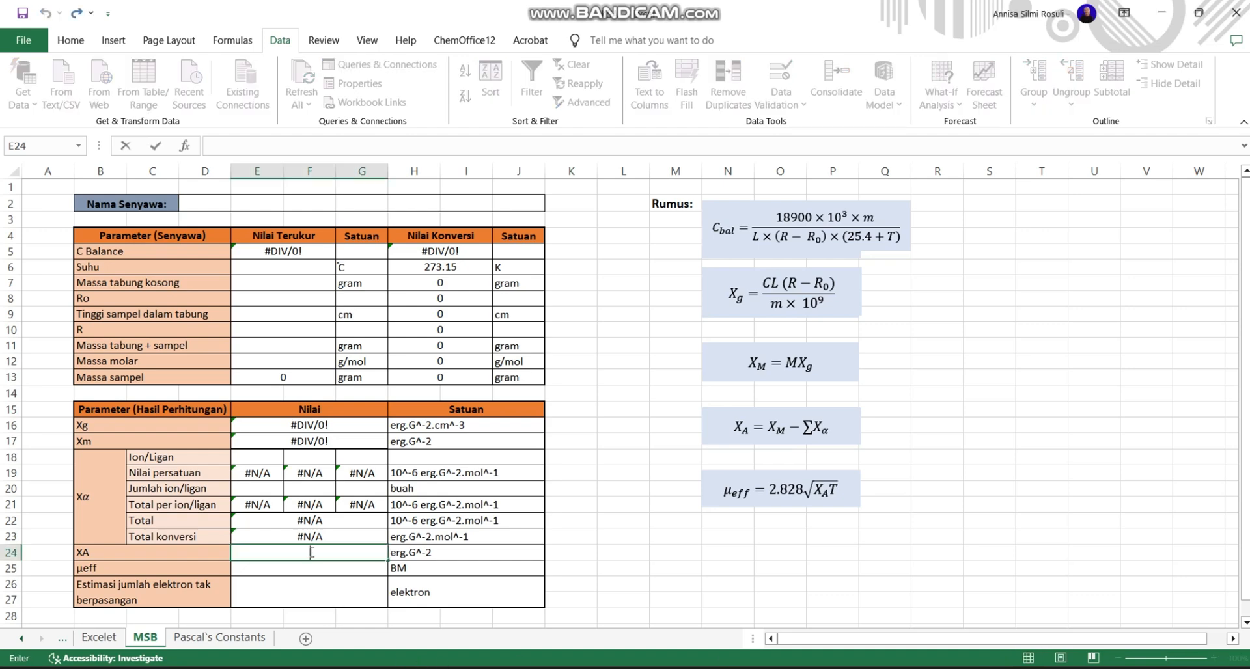
text(=)
click(299, 442)
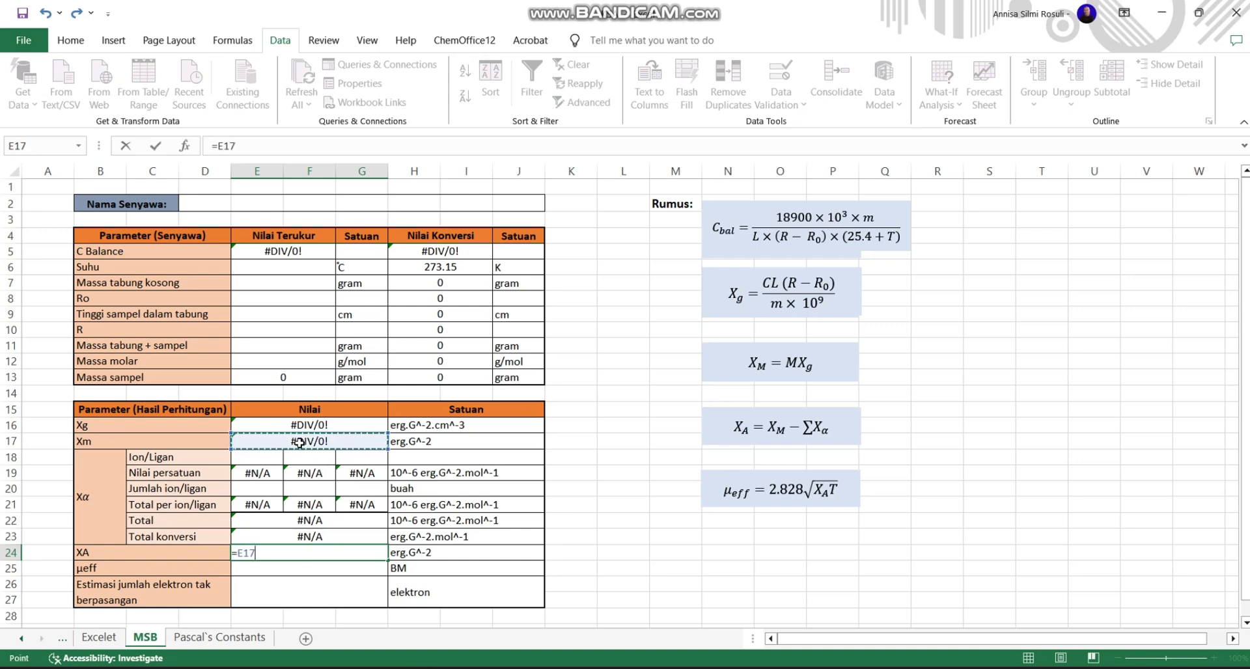
text(-)
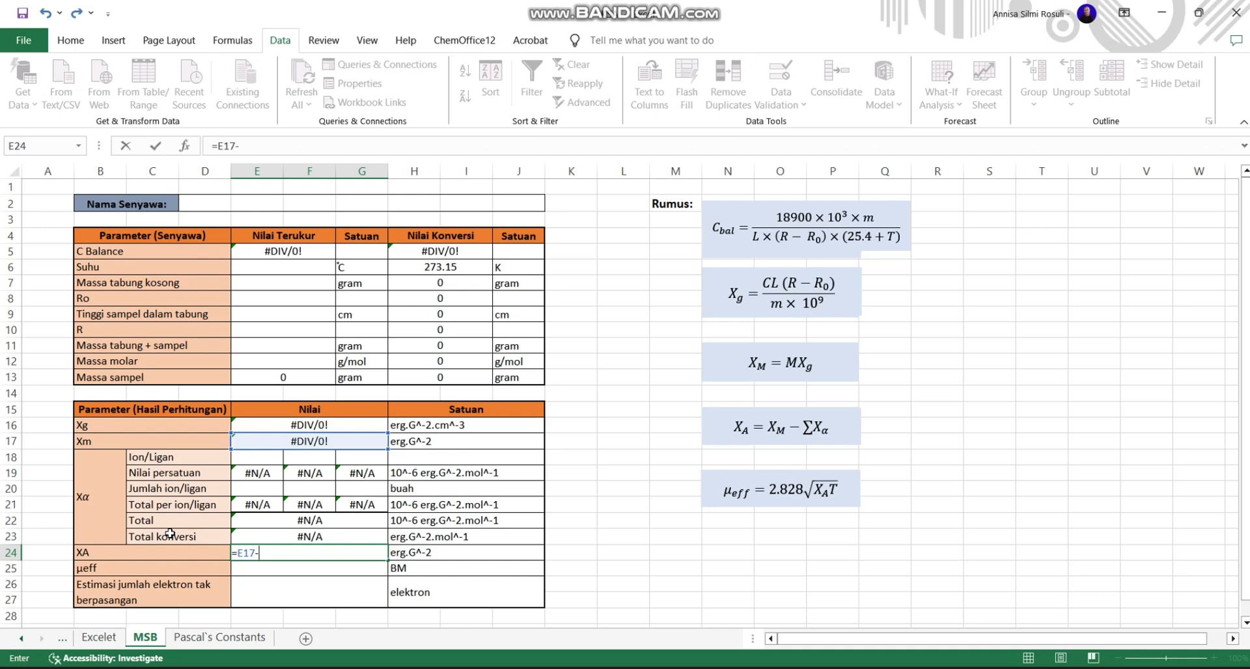
click(297, 538)
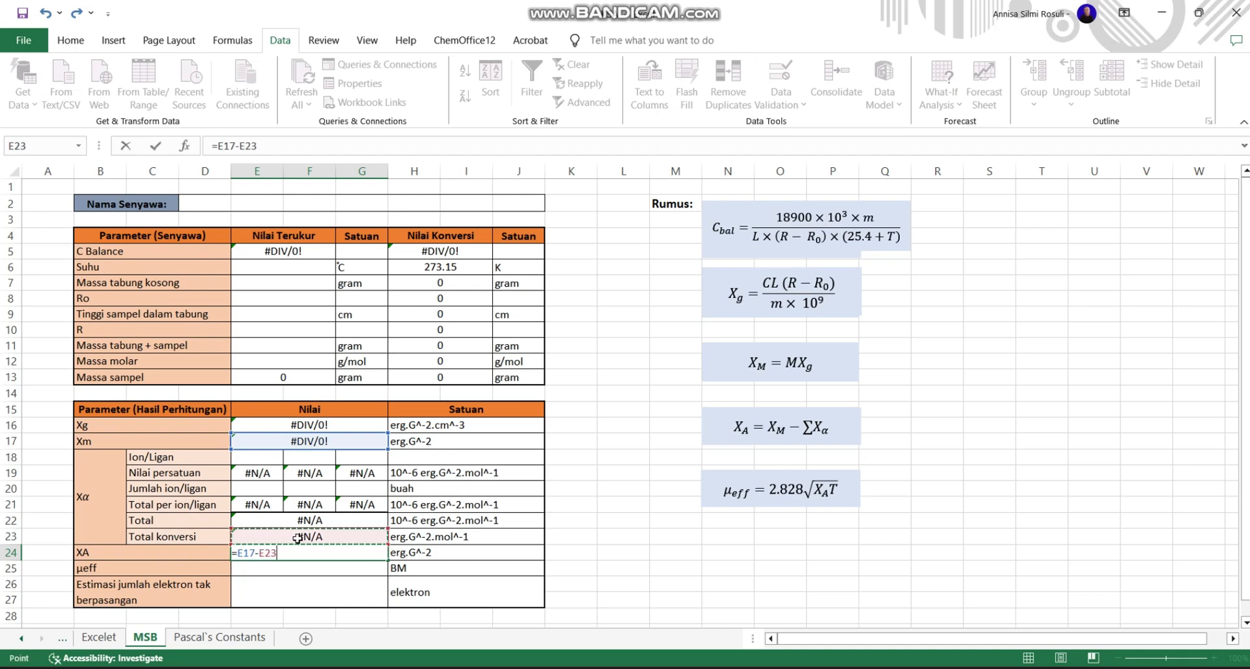
key(Return)
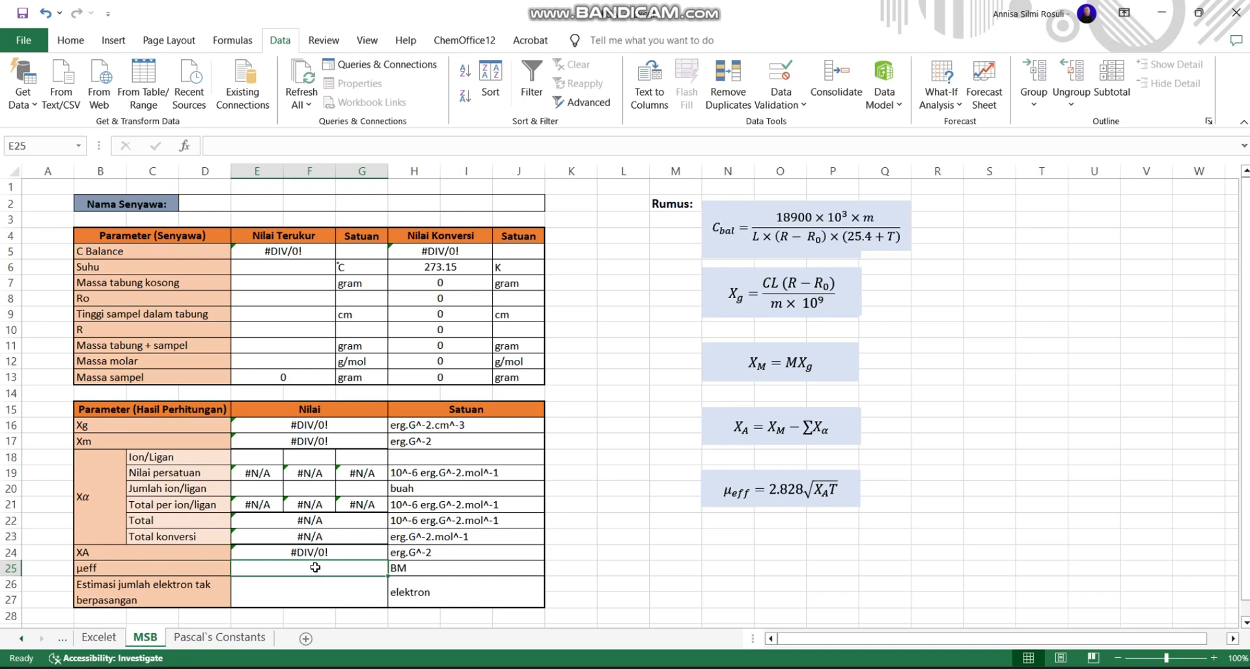
Step: Calculate µeff in E25 from XA and the converted temperature with the formula =2.828*SQRT(E24*H6)
text(=)
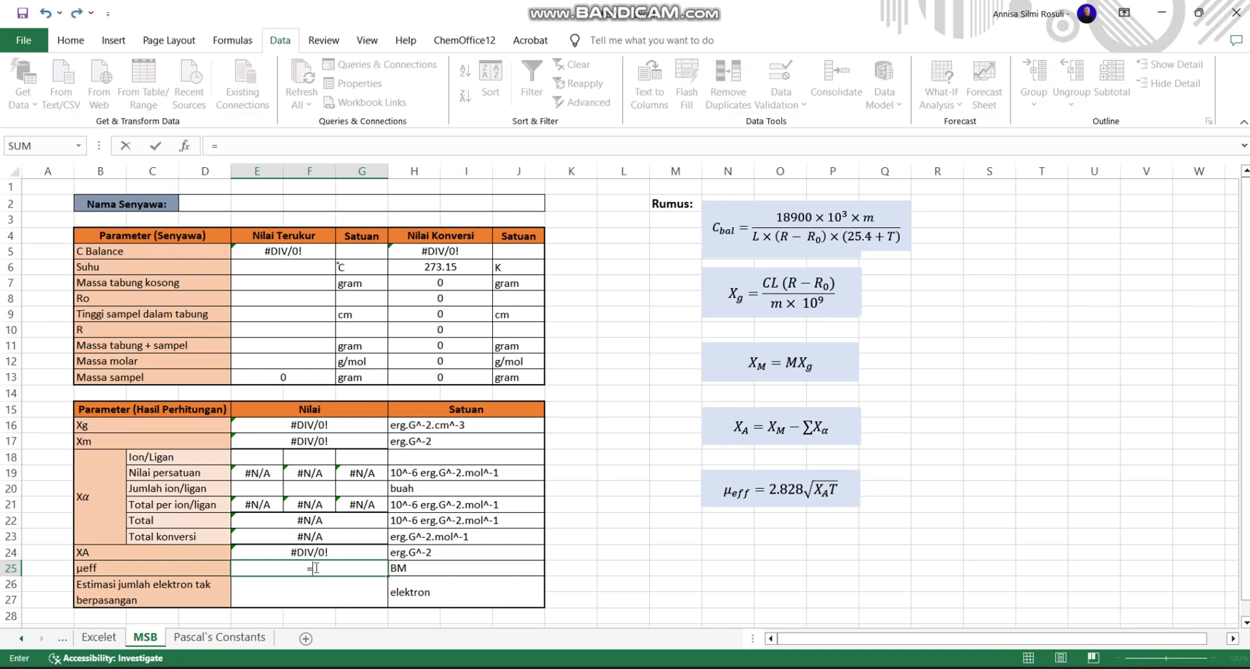
text(2.828*)
text(sqrt)
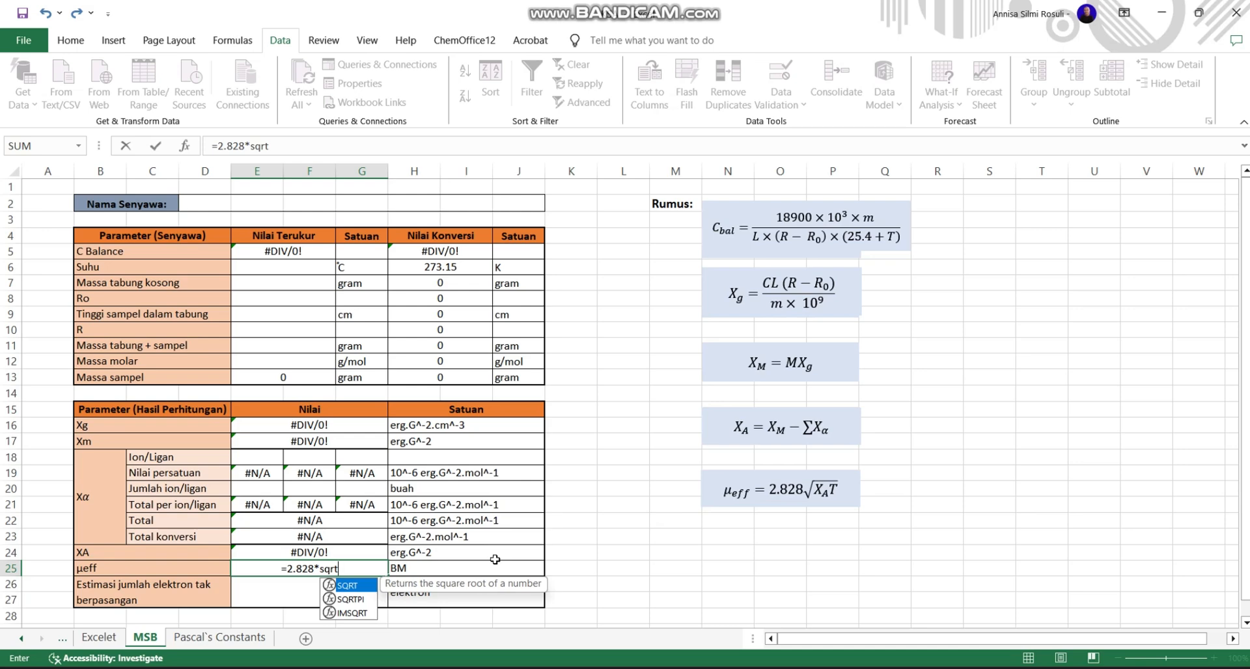
text(()
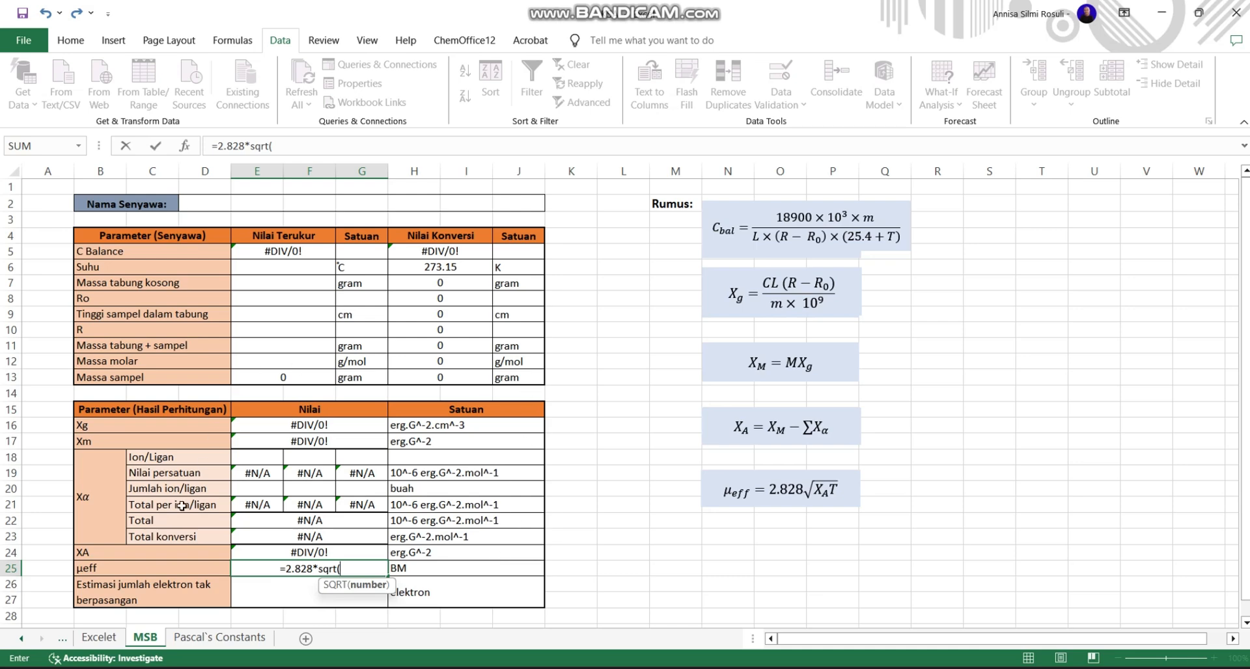
click(317, 553)
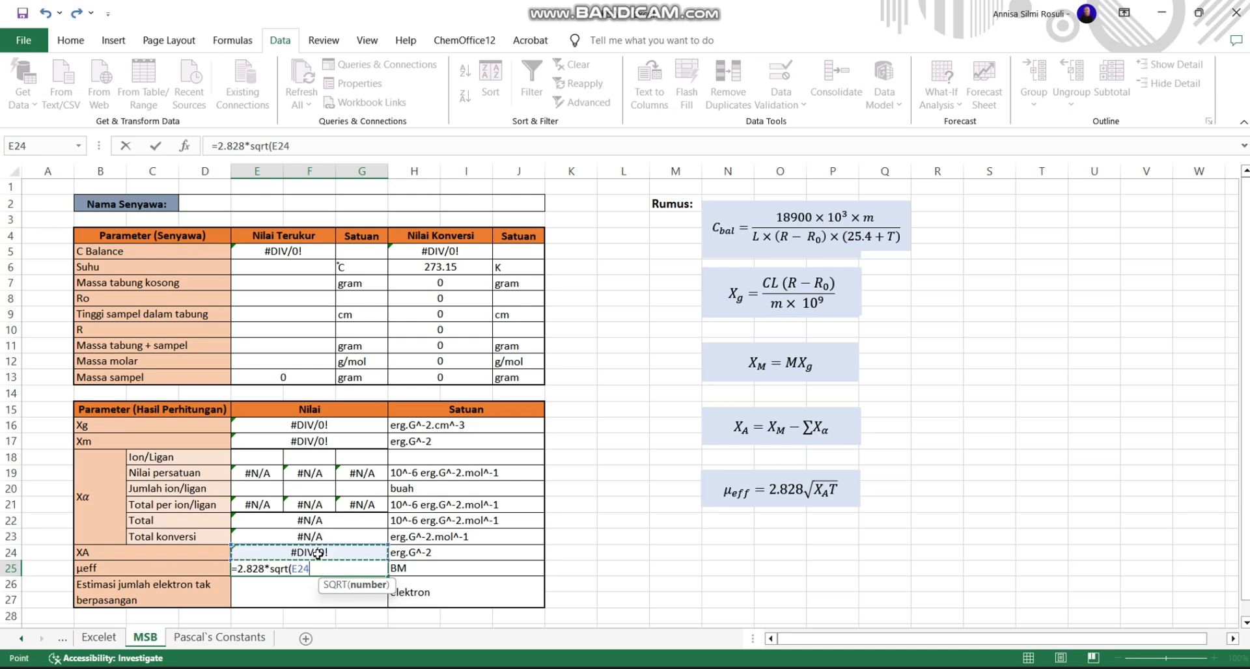
text(*)
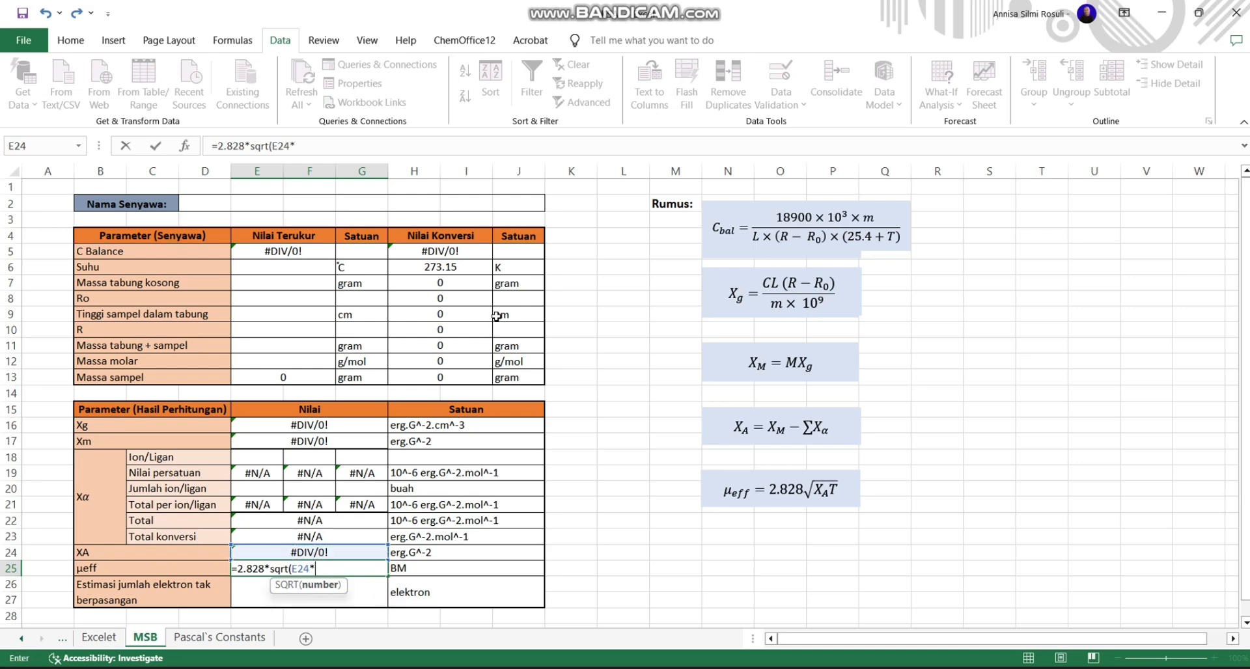
click(443, 268)
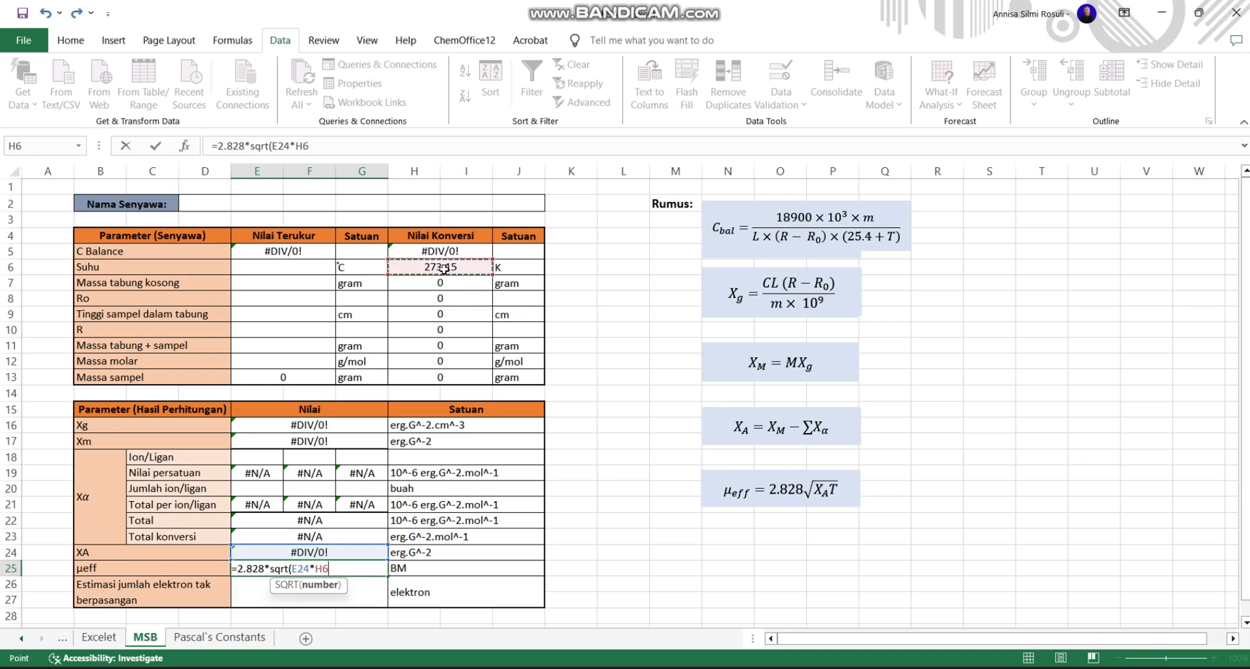
text())
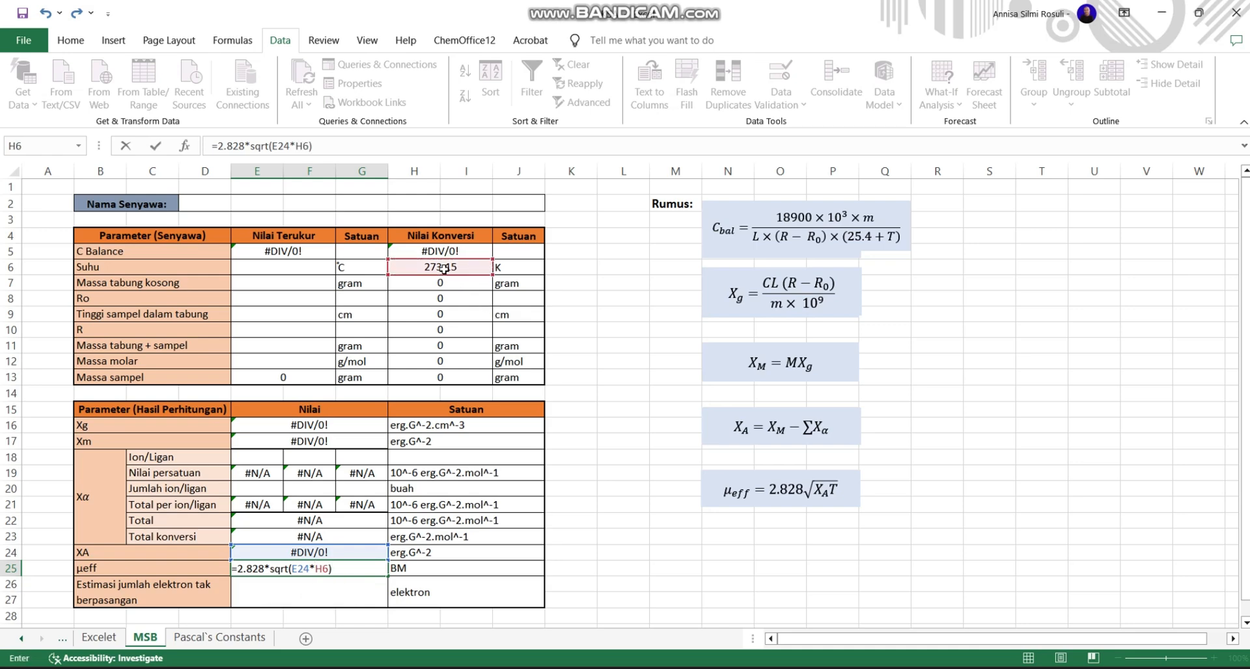
key(Return)
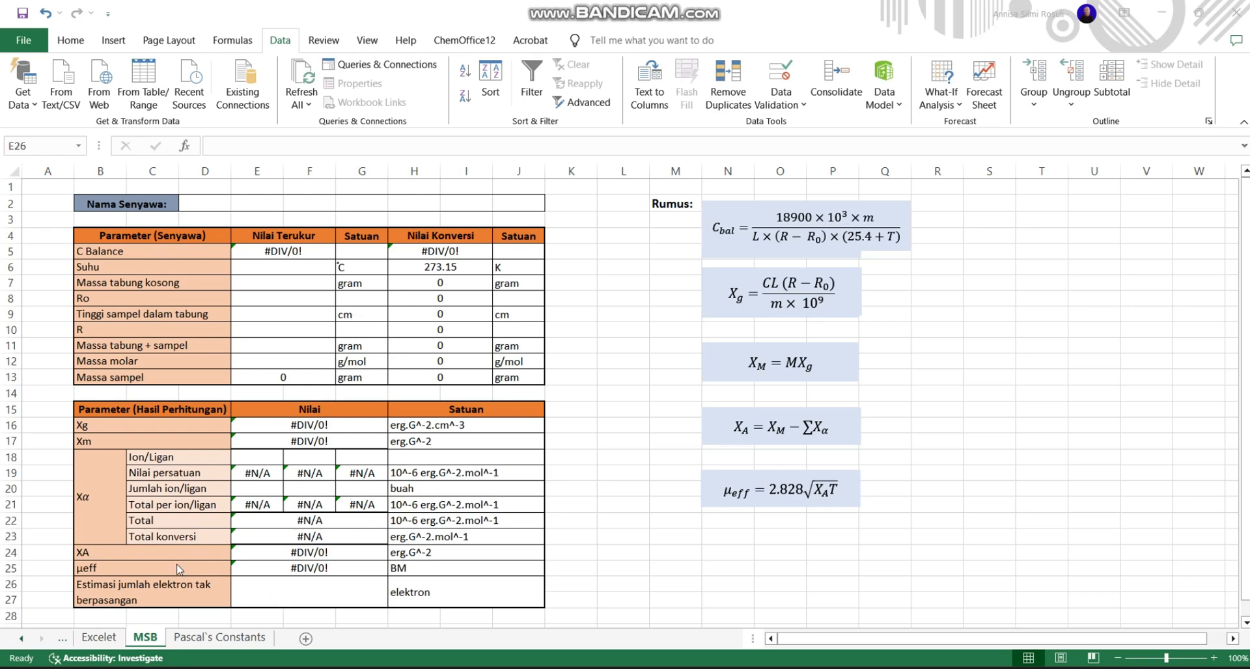
Step: Estimate the number of unpaired electrons in E26 by rounding µeff down to a whole number with =ROUNDDOWN(E25,0)
click(250, 582)
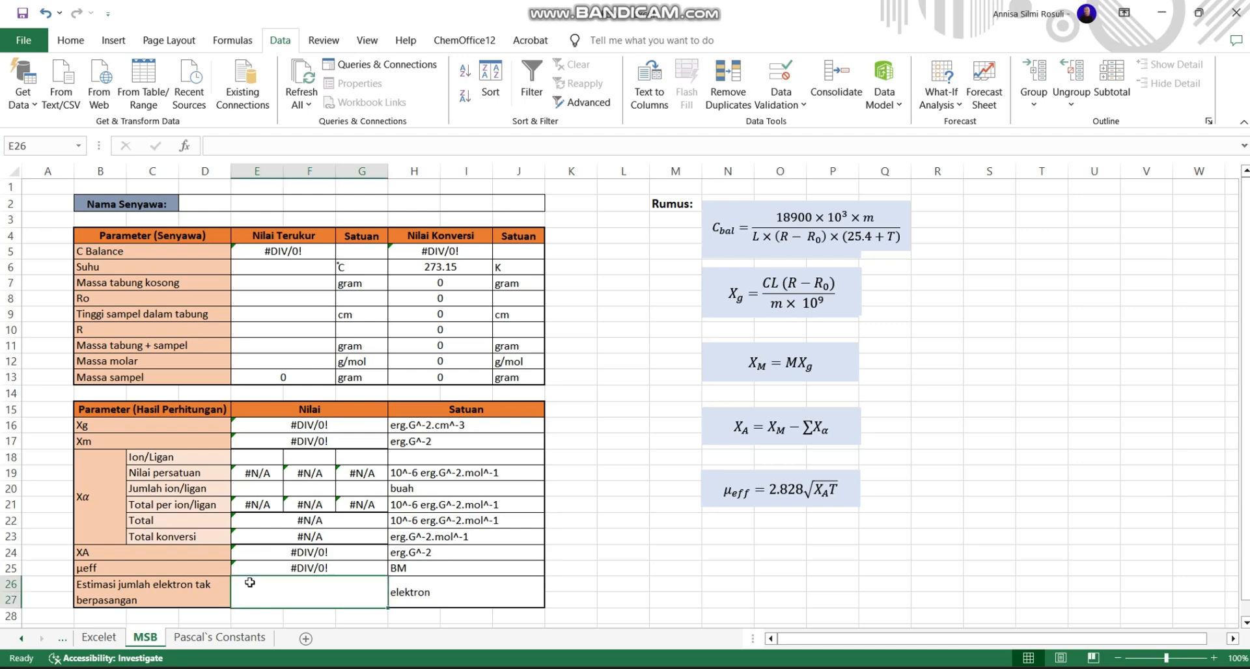
text(=r)
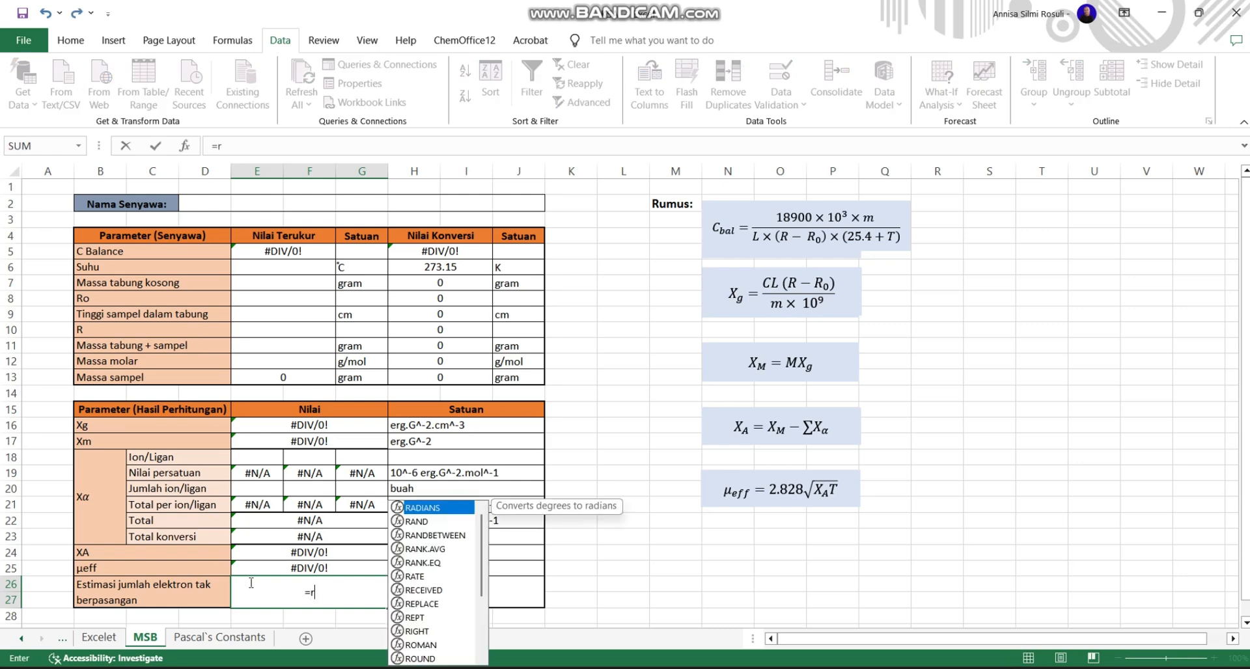
text(ou)
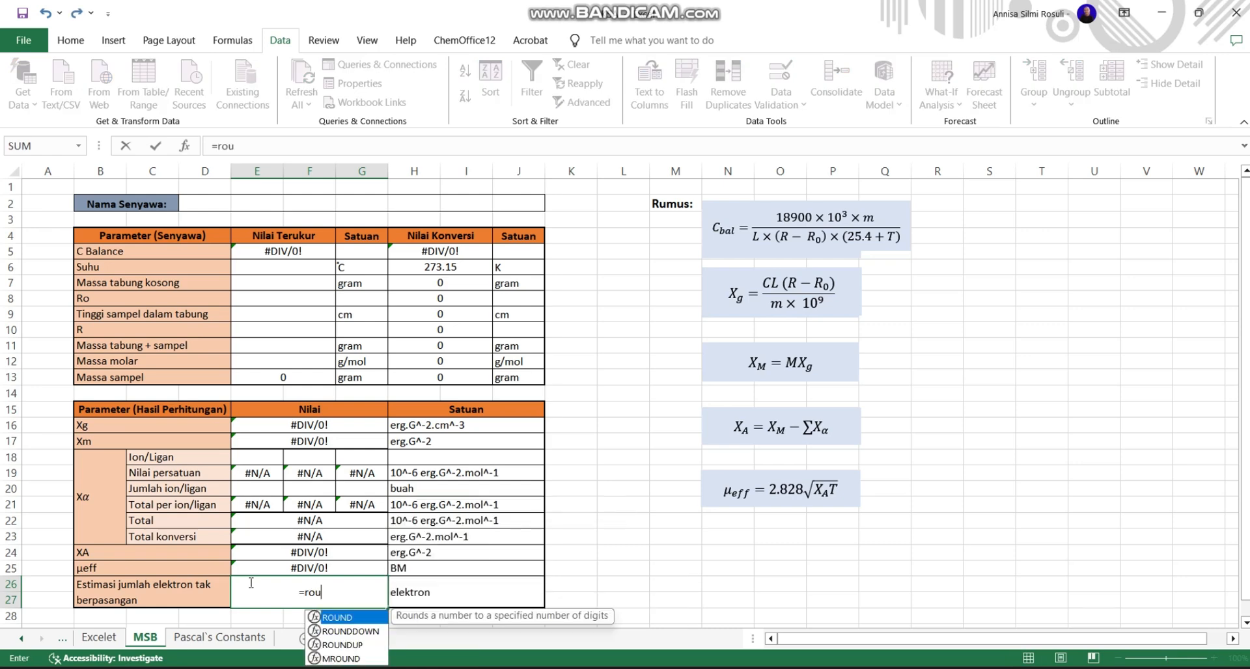
double_click(328, 632)
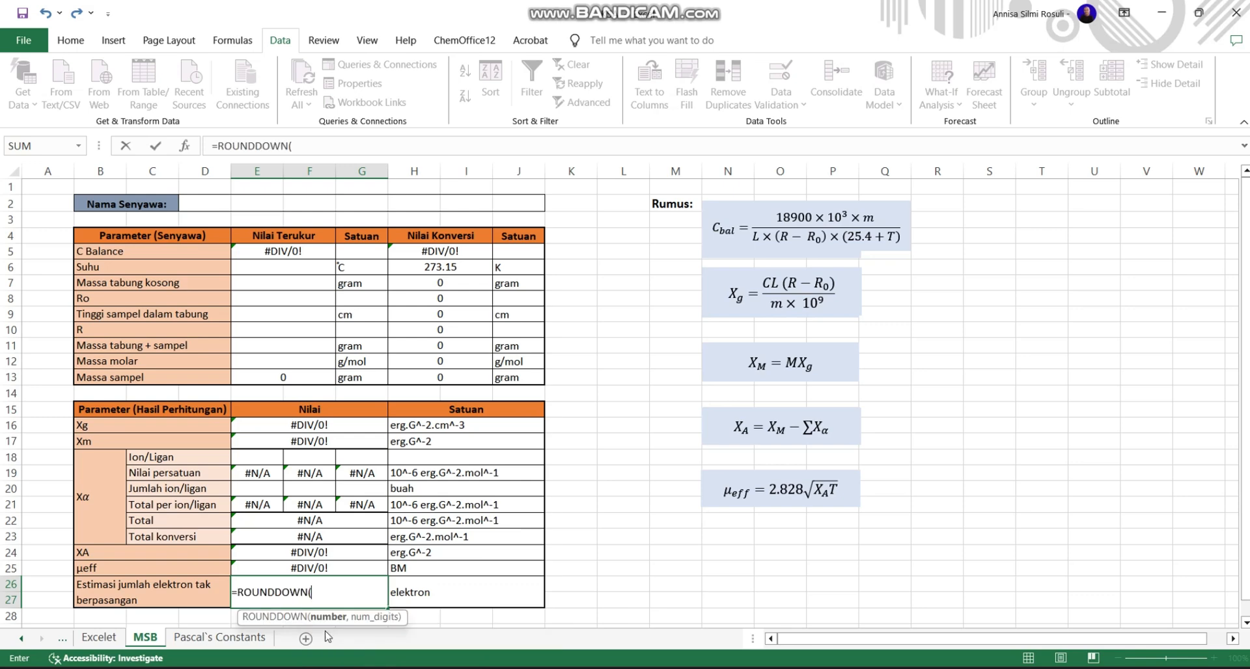
click(332, 567)
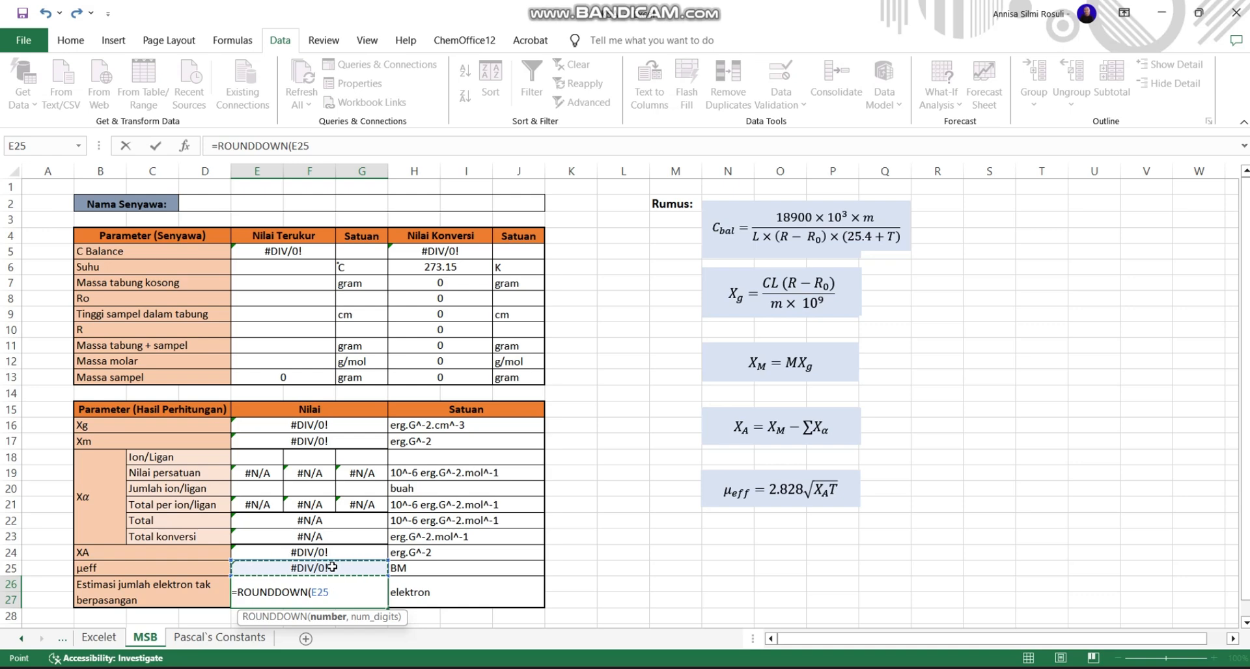
text(,)
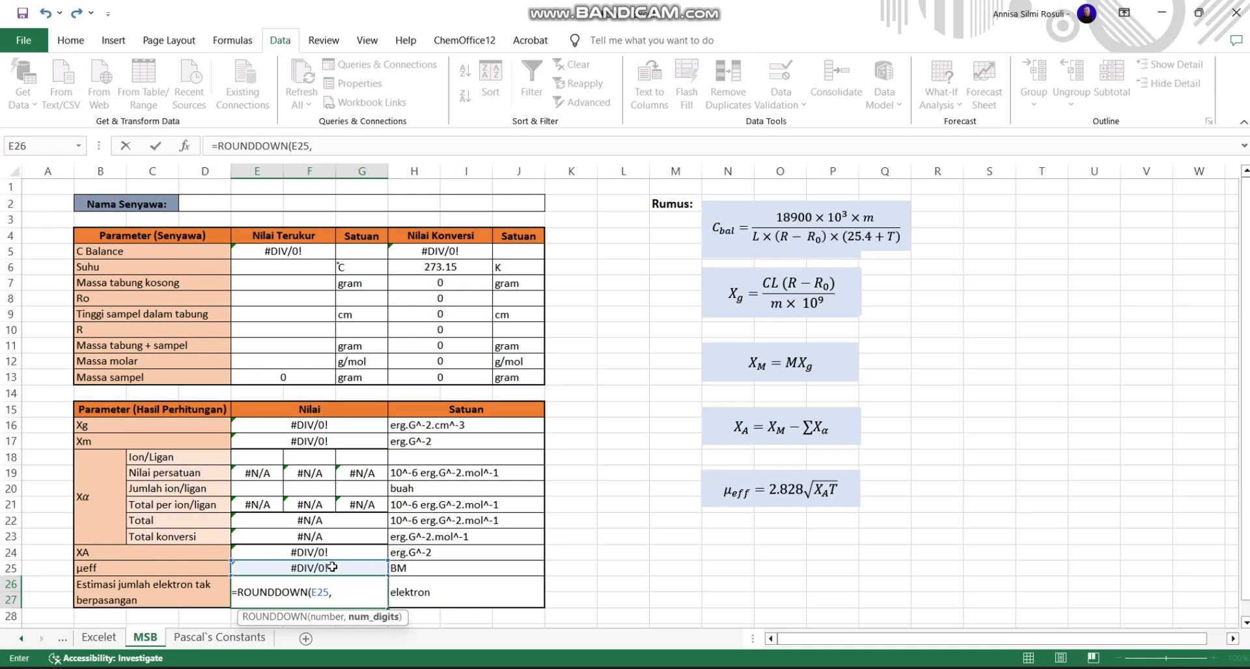
text(0)
text())
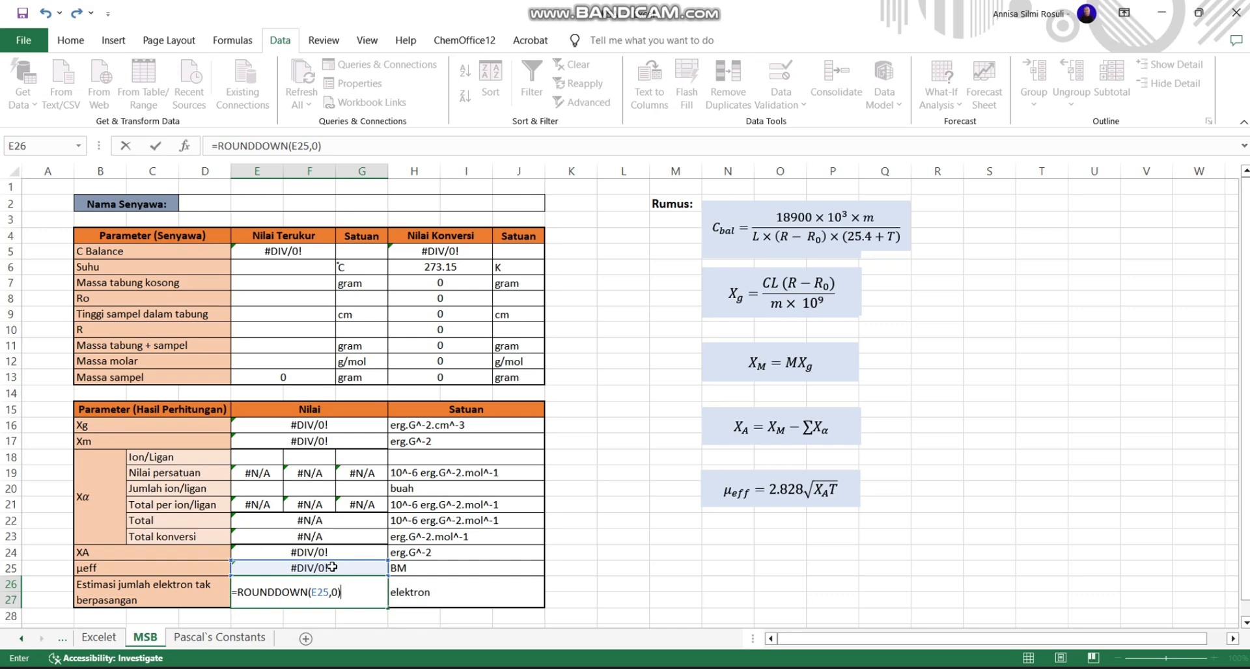
key(Return)
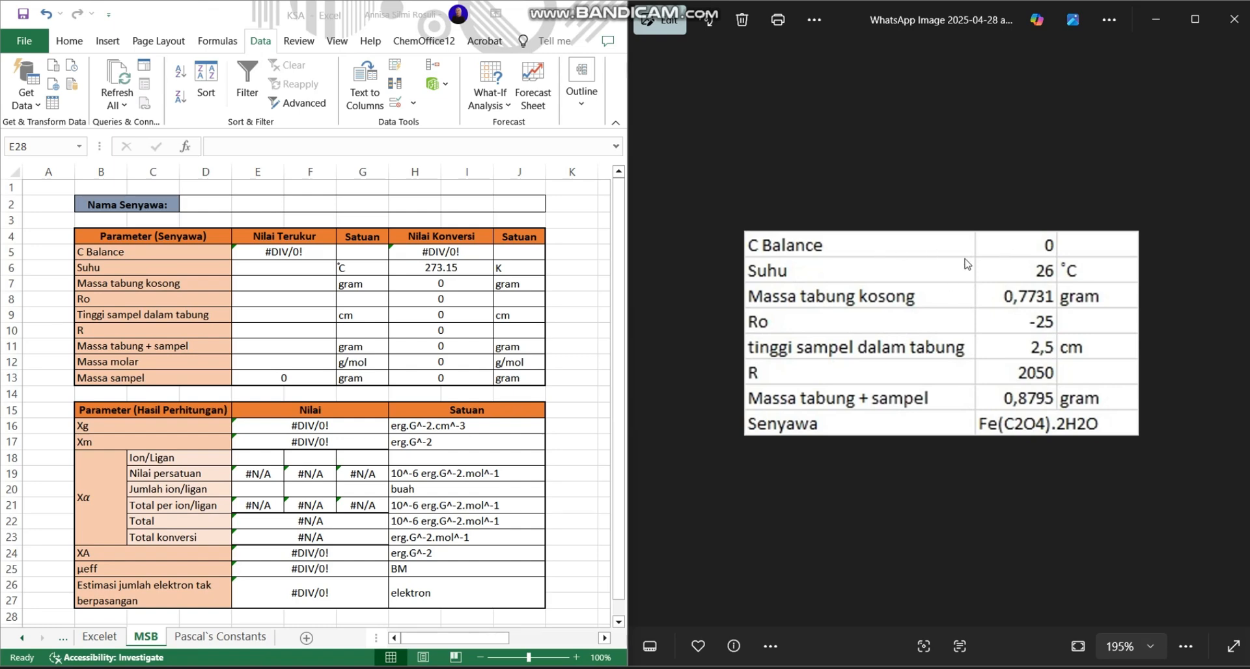
Step: Enter the measured temperature (Suhu) as 26 °C and the empty tube mass (Massa tabung kosong) as 0.7731 gram
click(323, 268)
key(BackSpace)
click(323, 267)
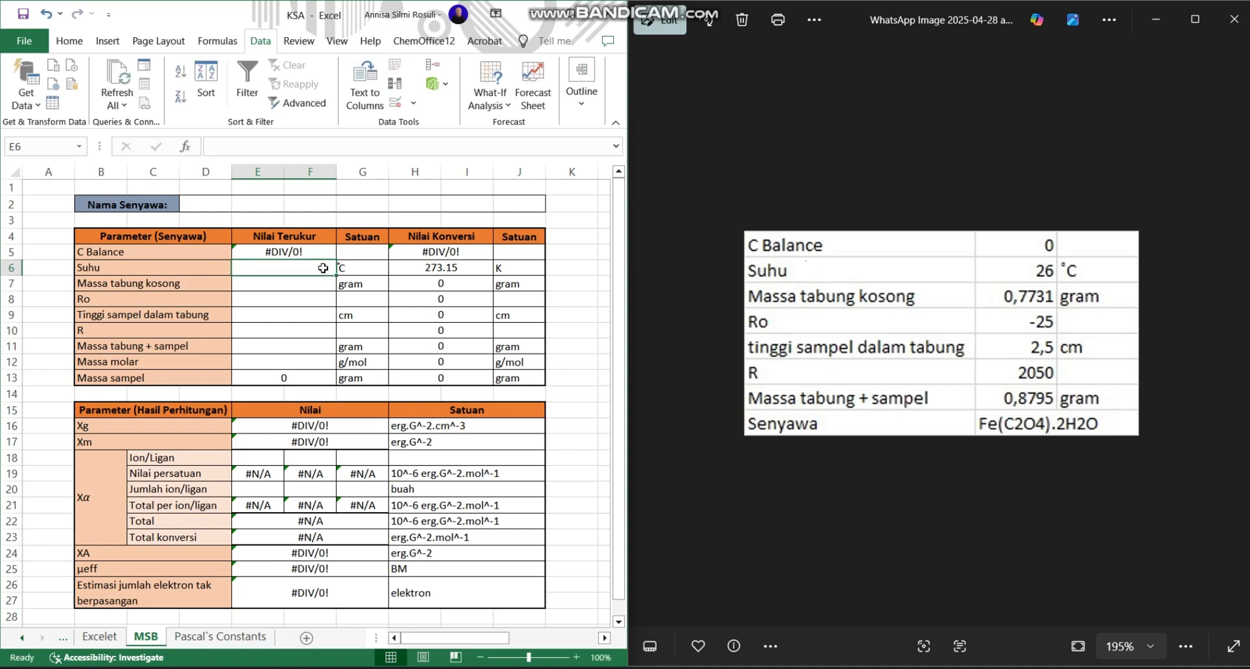
text(26)
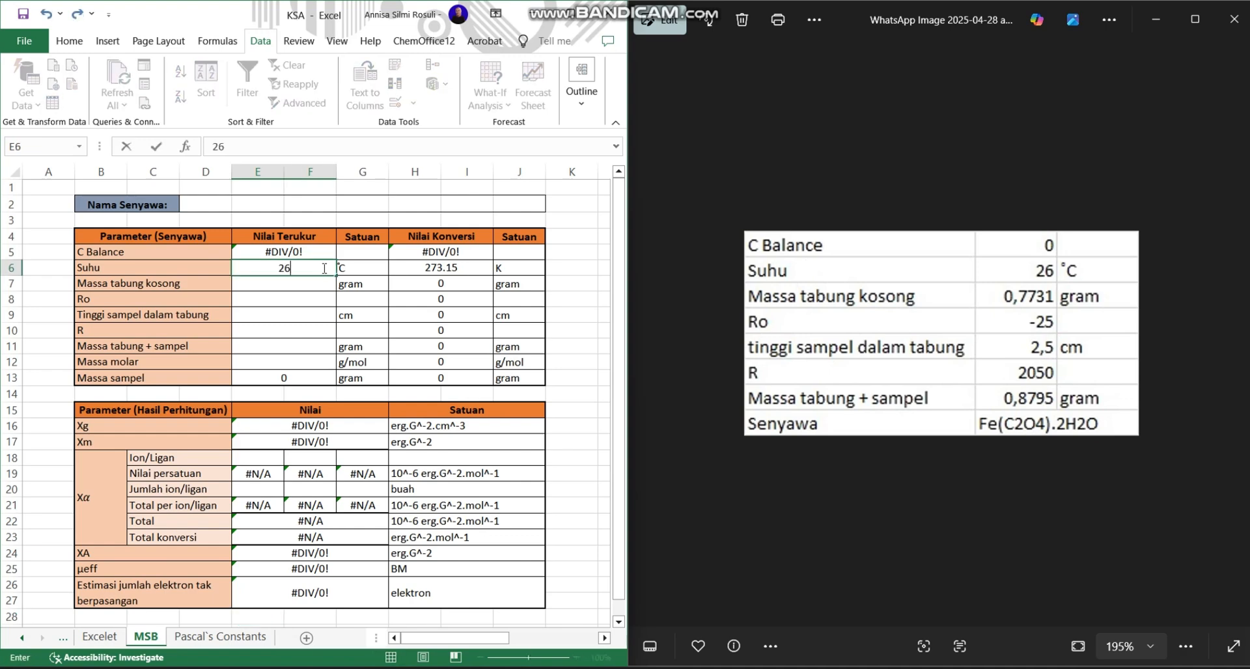
key(Return)
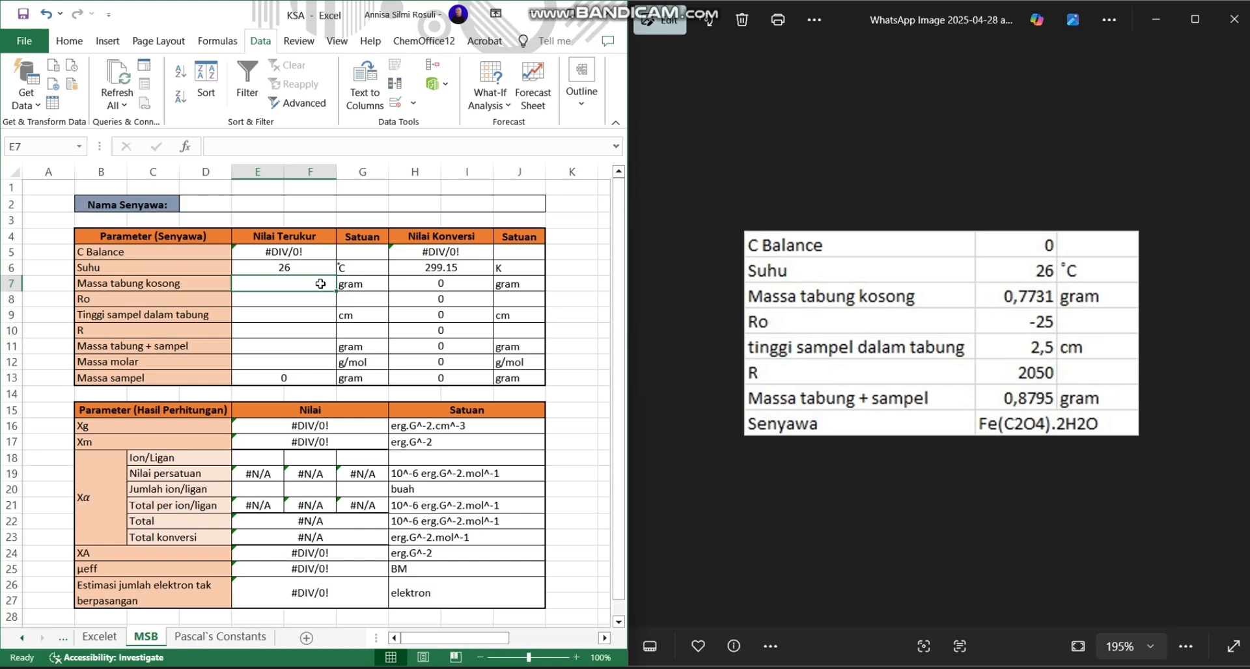
text(0)
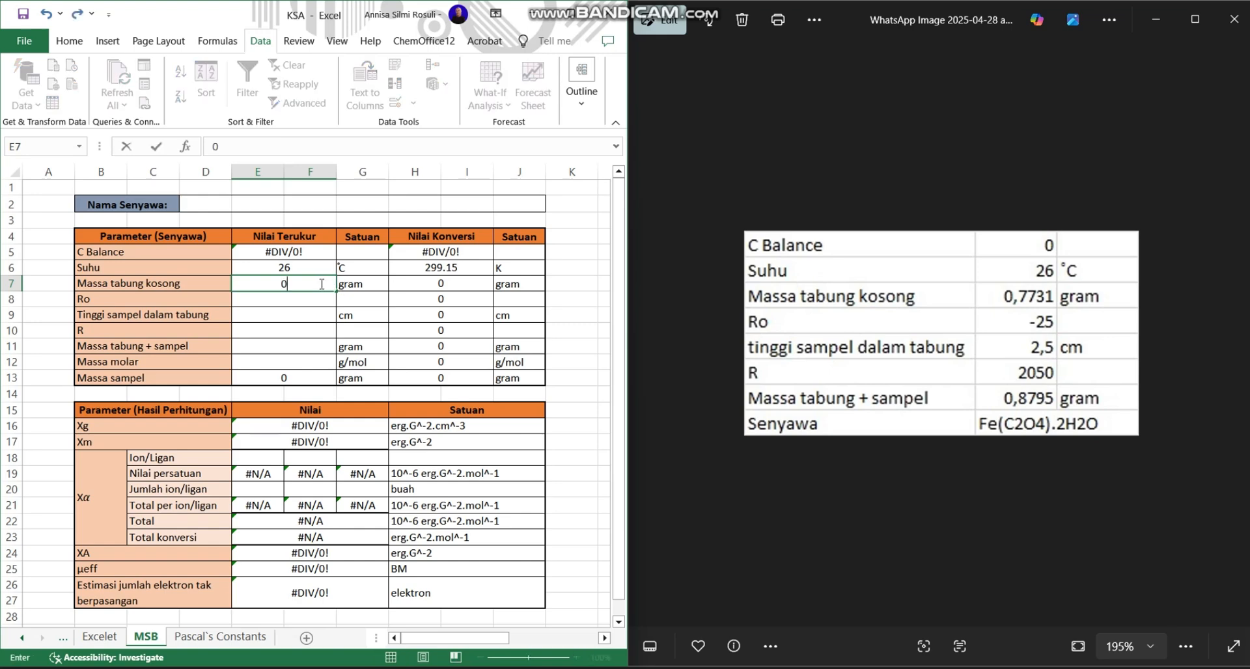
text(.7731)
key(Return)
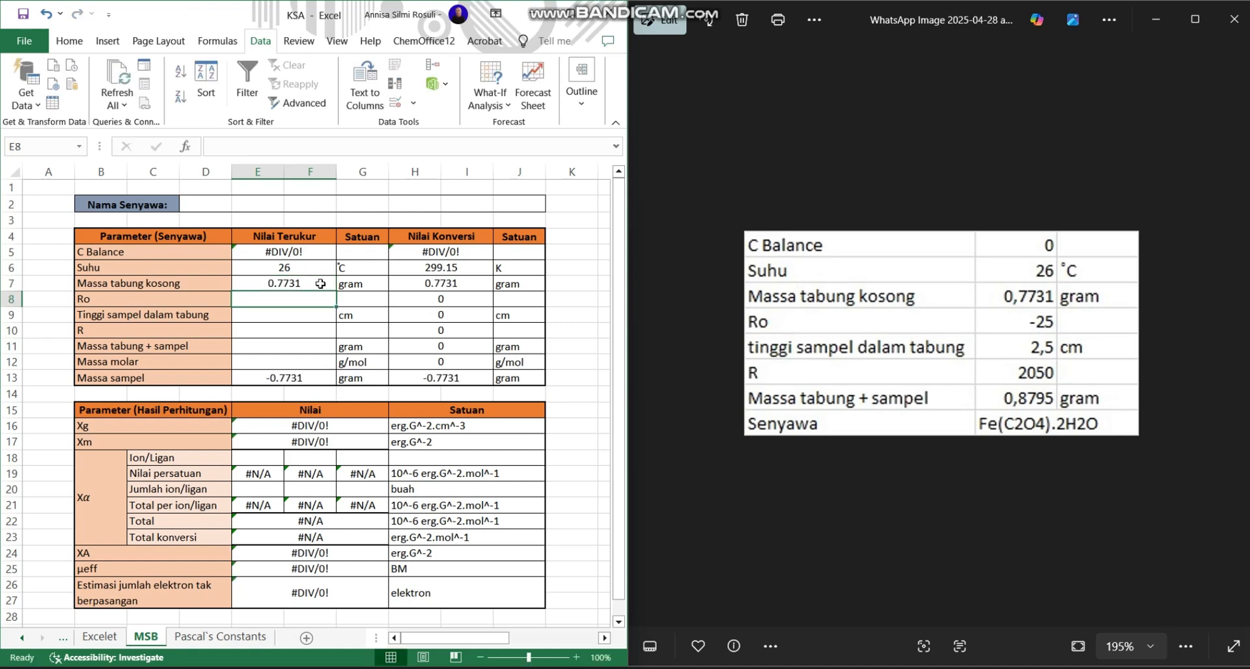
Step: Fill in the measured values for Ro as -25, sample height in the tube as 2.5 cm and R as 2050
text(-25)
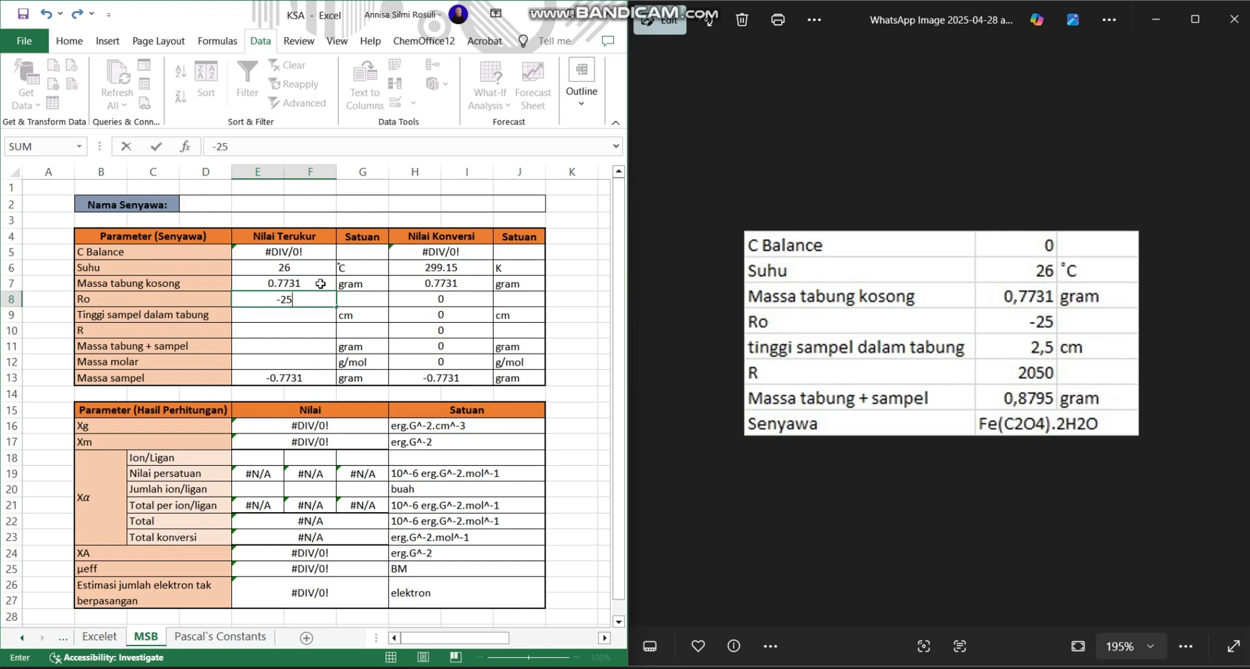
key(Return)
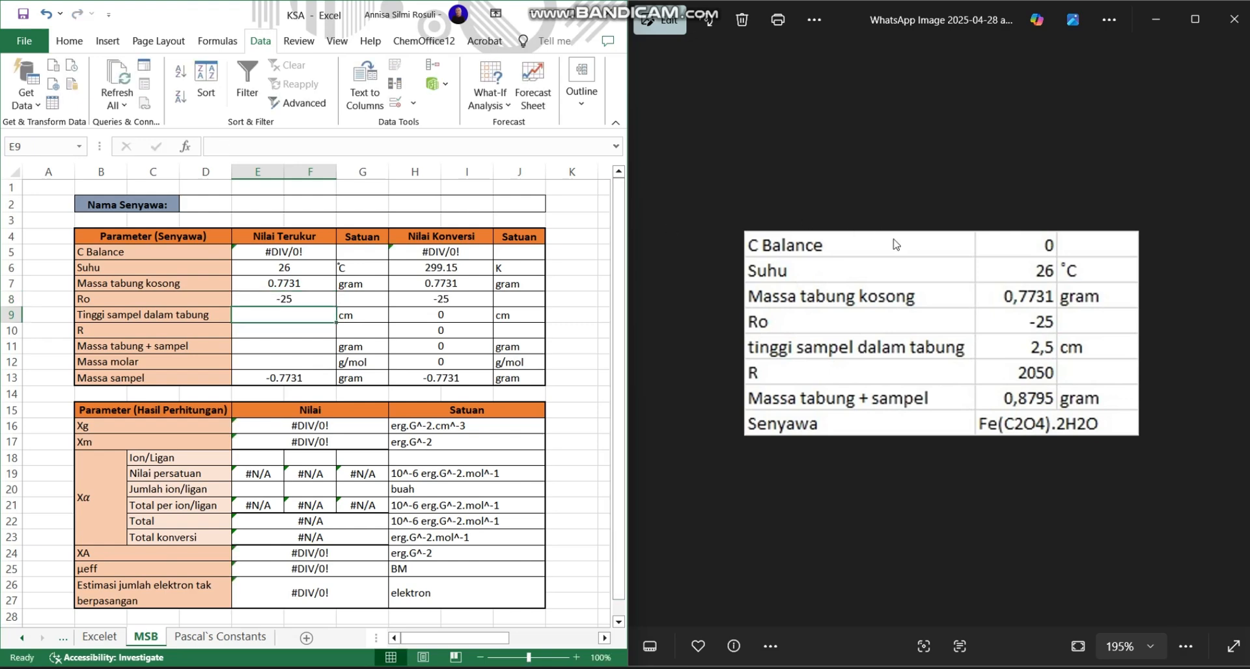
text(2.5)
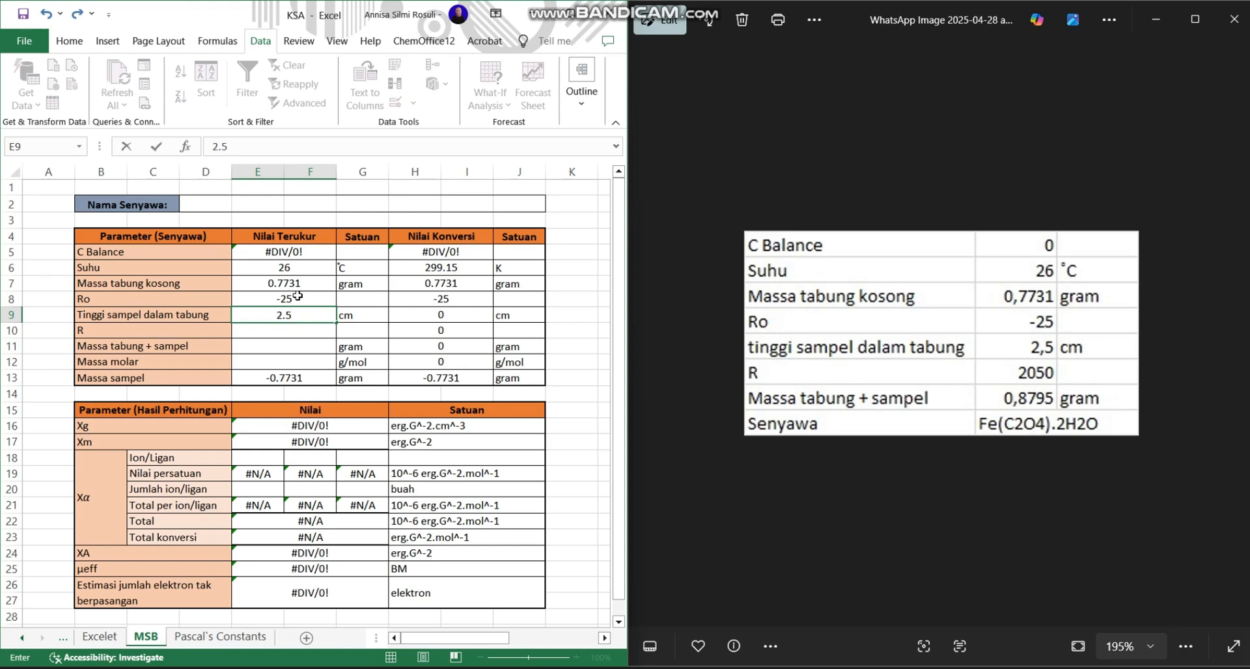
key(Return)
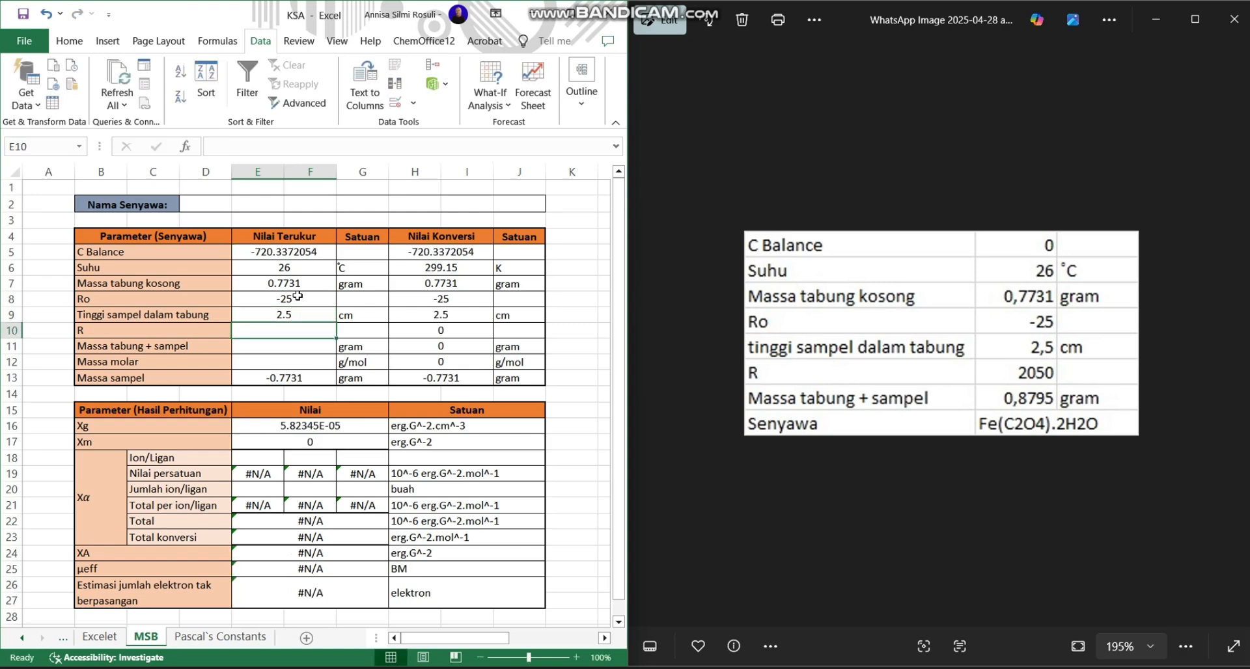
text(2050)
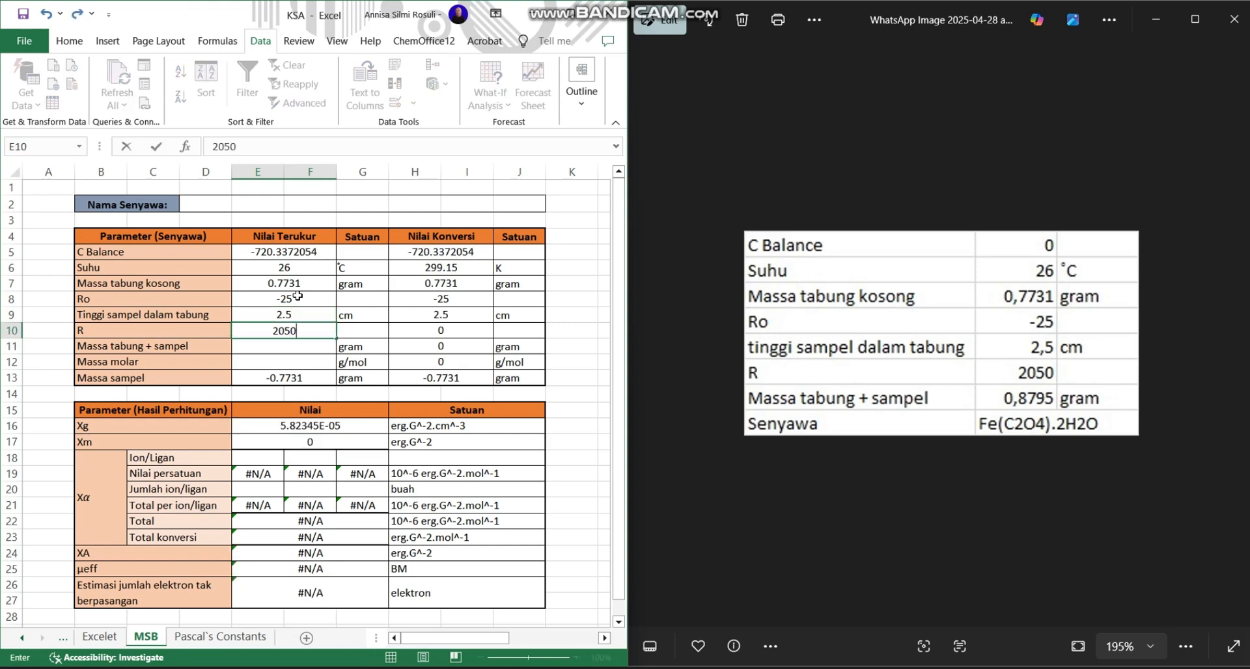
key(Return)
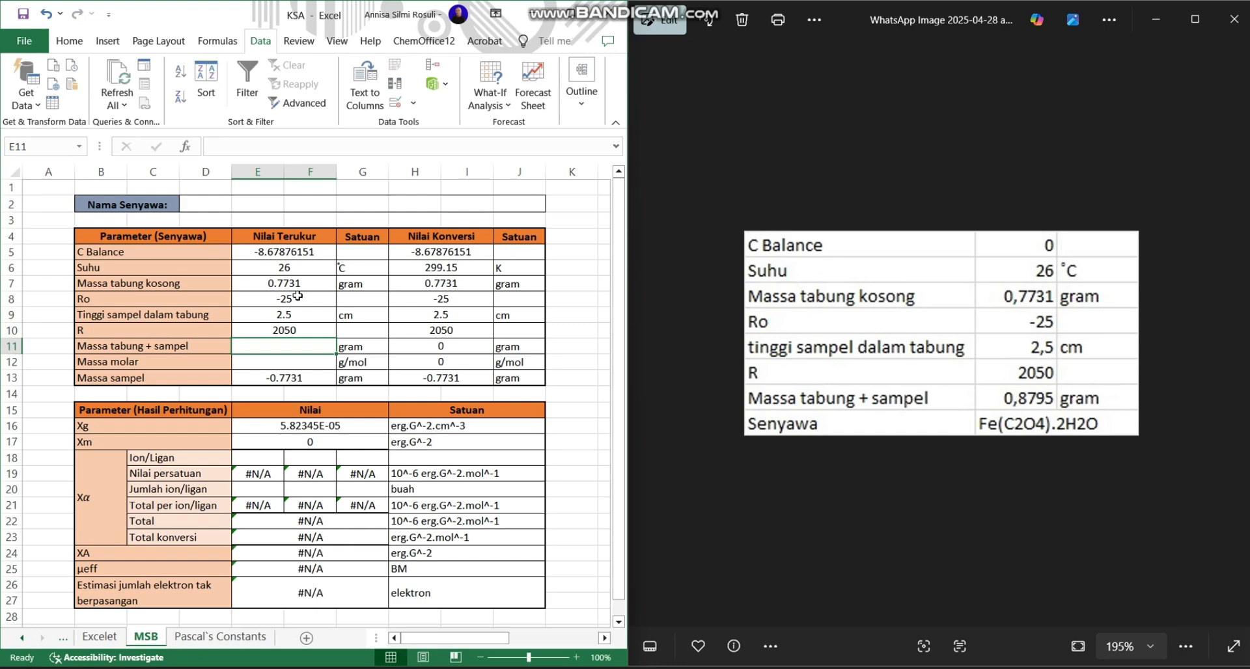
Step: Enter 0.8795 gram as the mass of tube plus sample and 179.89 g/mol as the molar mass
text(0.8)
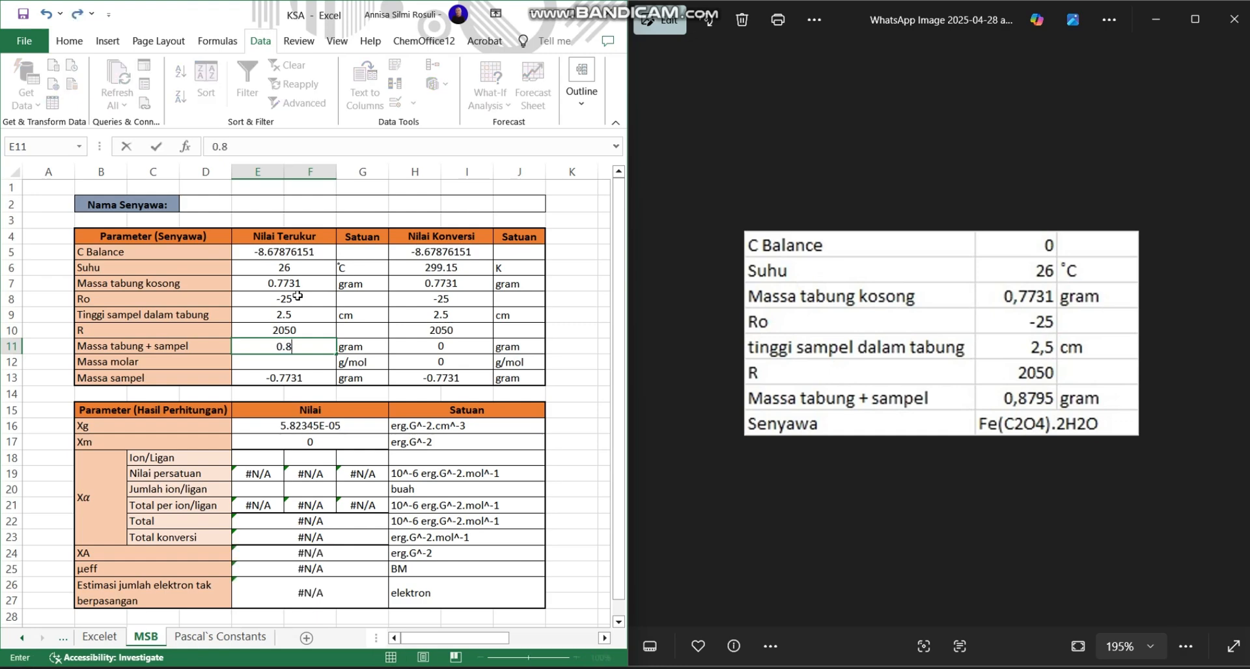
text(795)
key(Return)
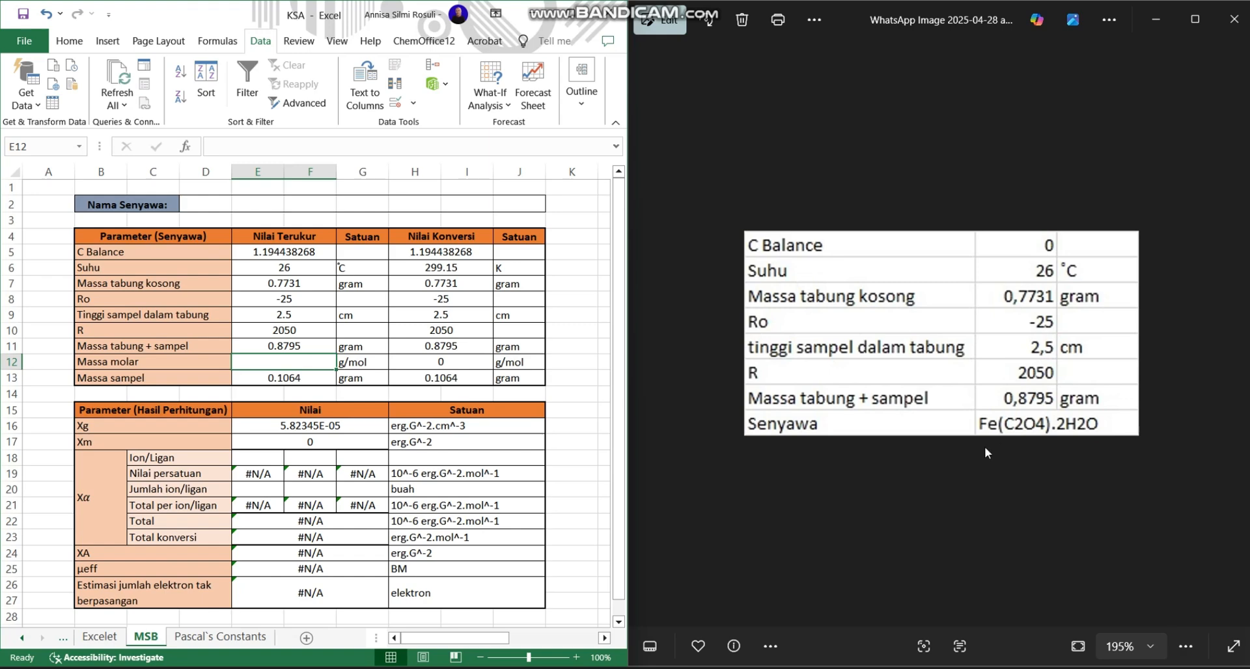
text(179)
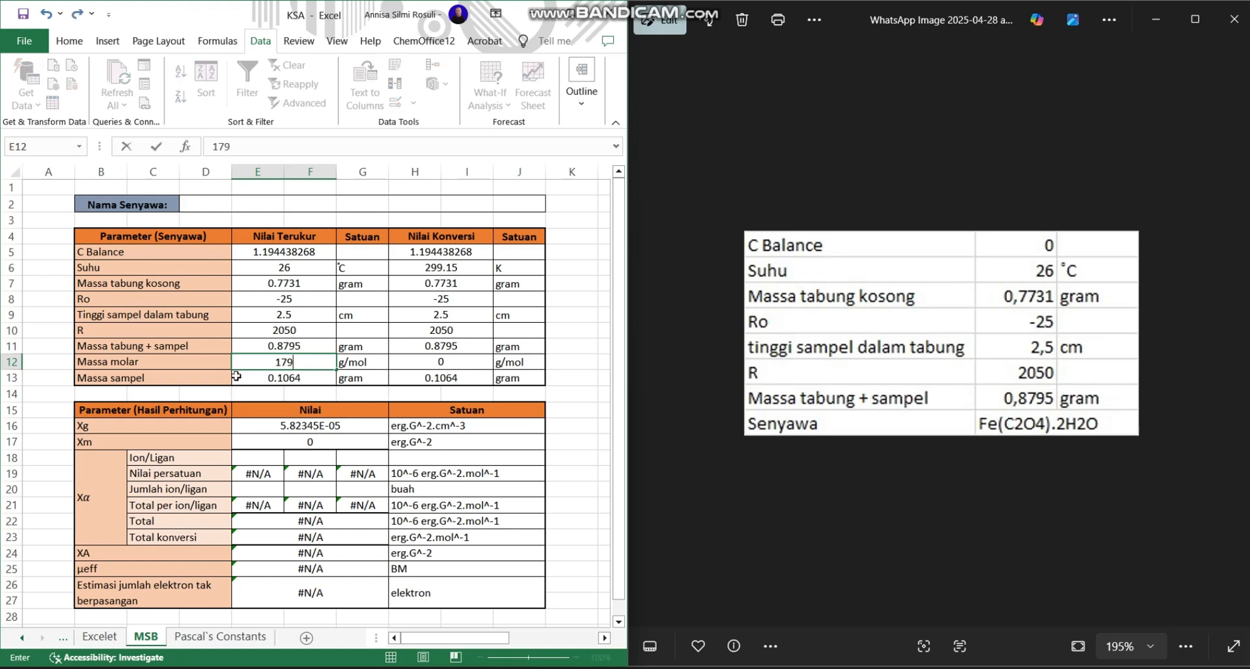
text(.89)
Step: Enter Fe(C2O4).2H2O as the compound name (Nama Senyawa) in D2 and enlarge the workbook window to full screen
click(217, 205)
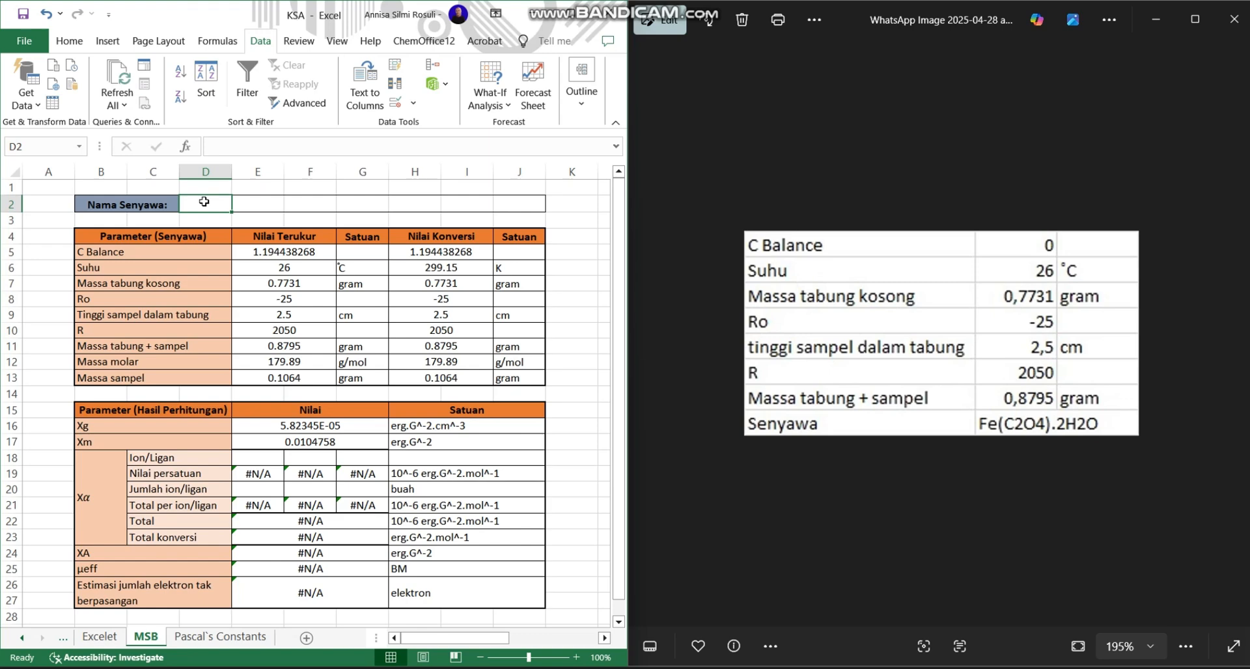
text(Fe)
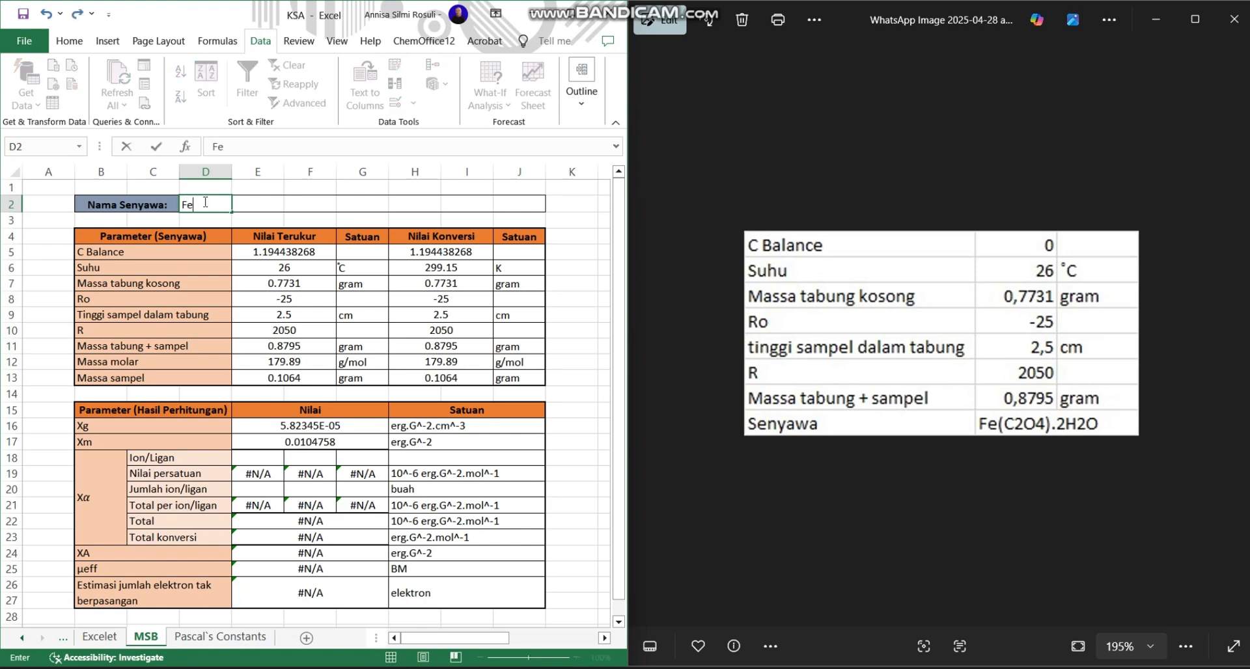
text((C2O4).2H)
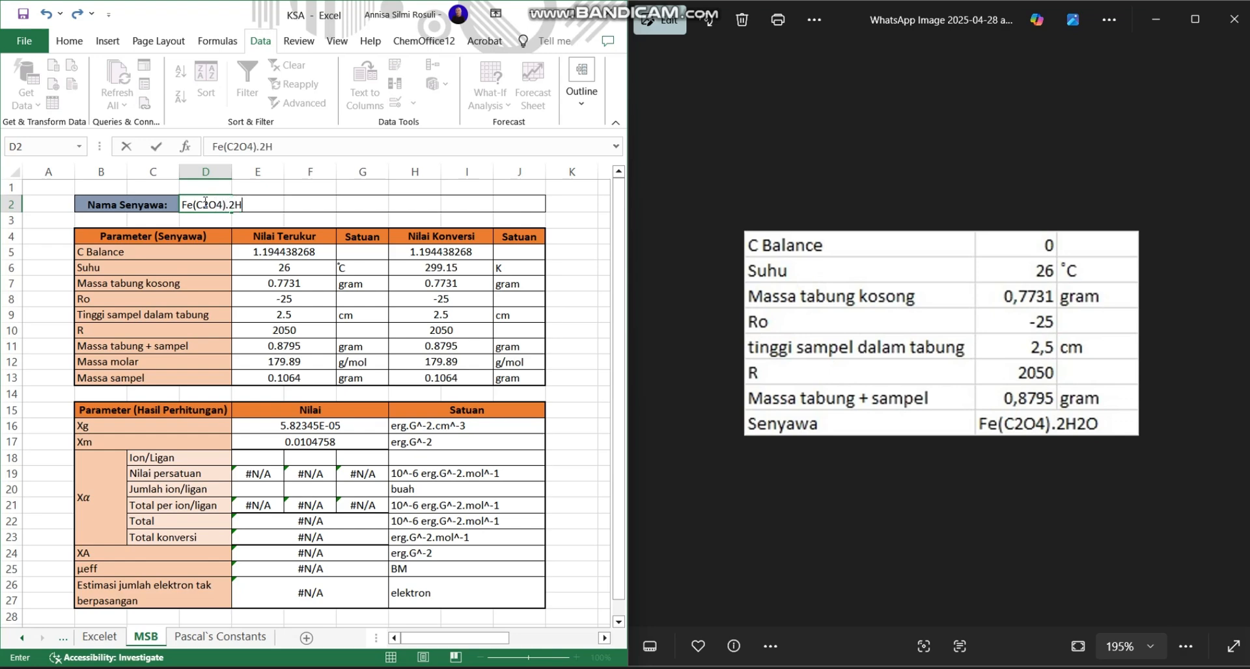
text(2O)
double_click(573, 13)
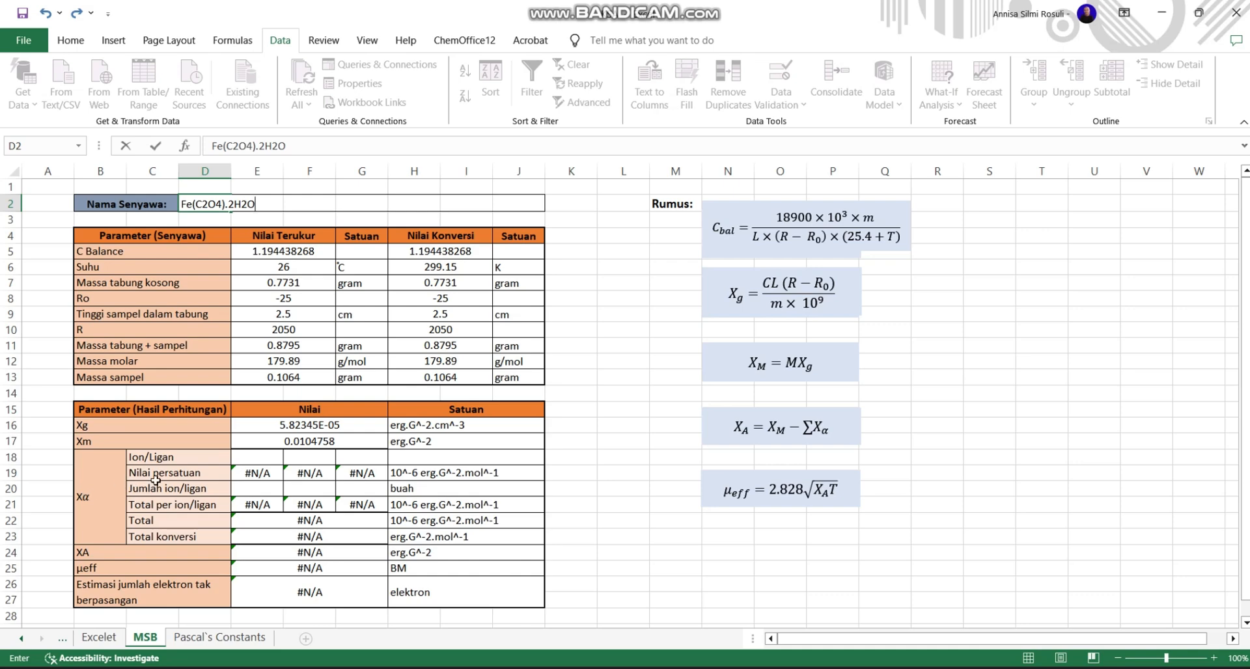
click(255, 458)
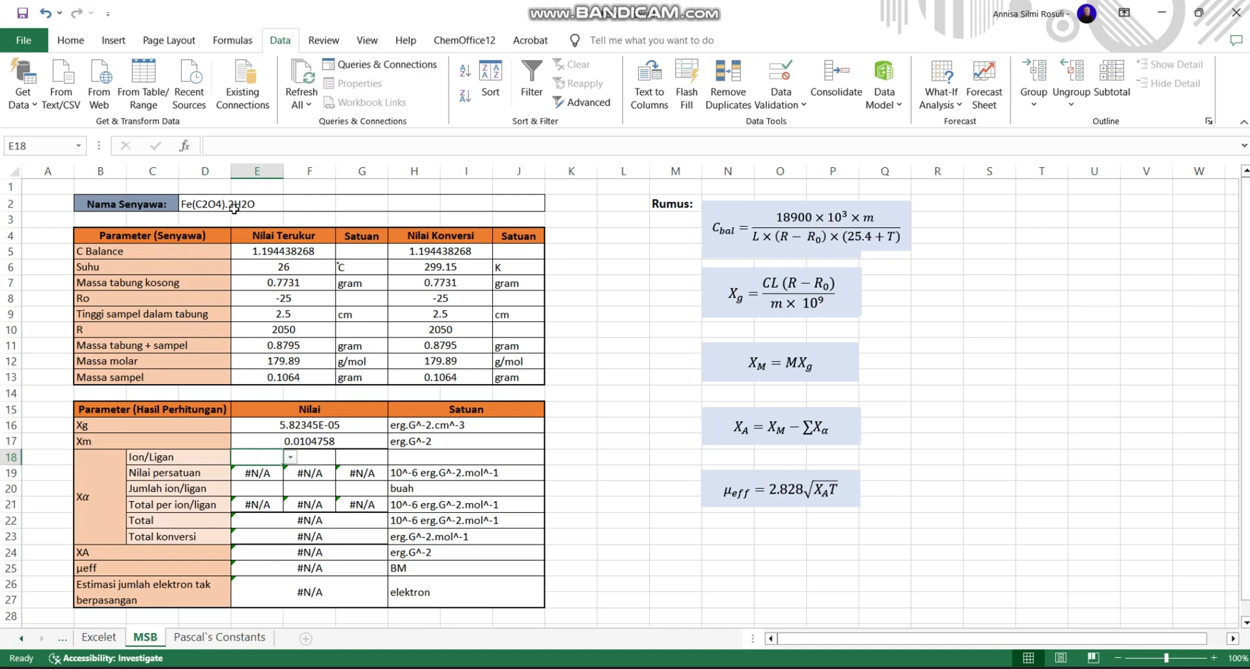
Step: Choose Fe(II) as the first entry in the Ion/Ligan row, cell E18
click(290, 458)
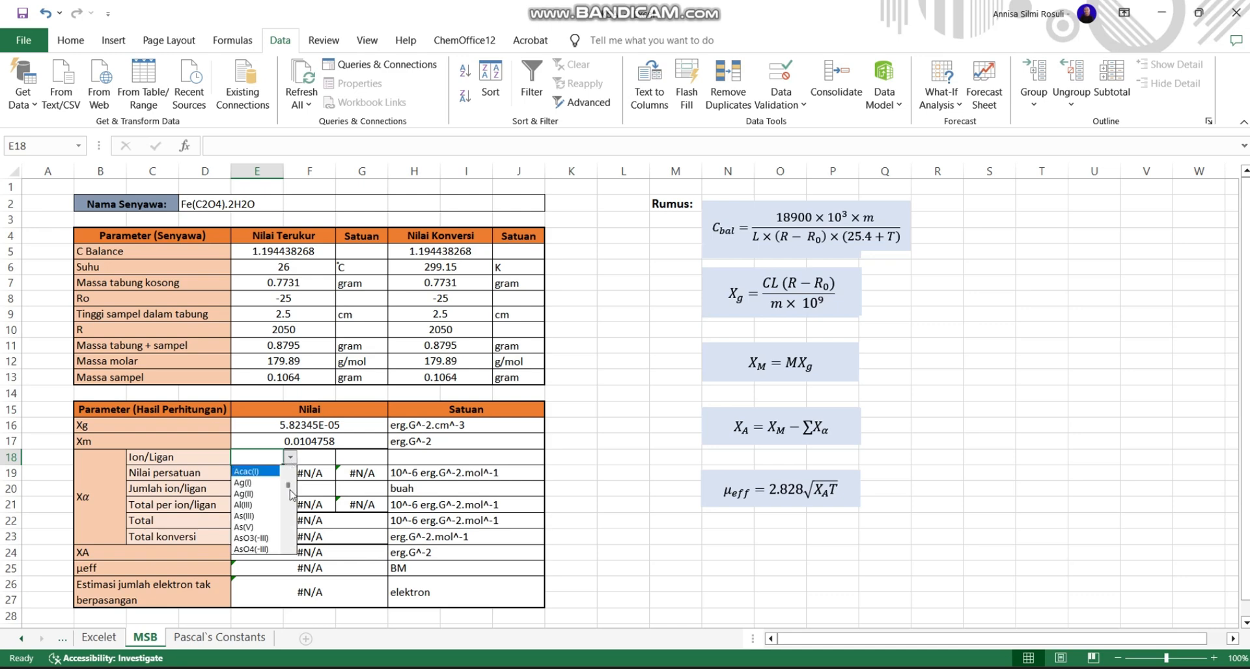
scroll(291, 552, down, 2)
scroll(291, 552, down, 4)
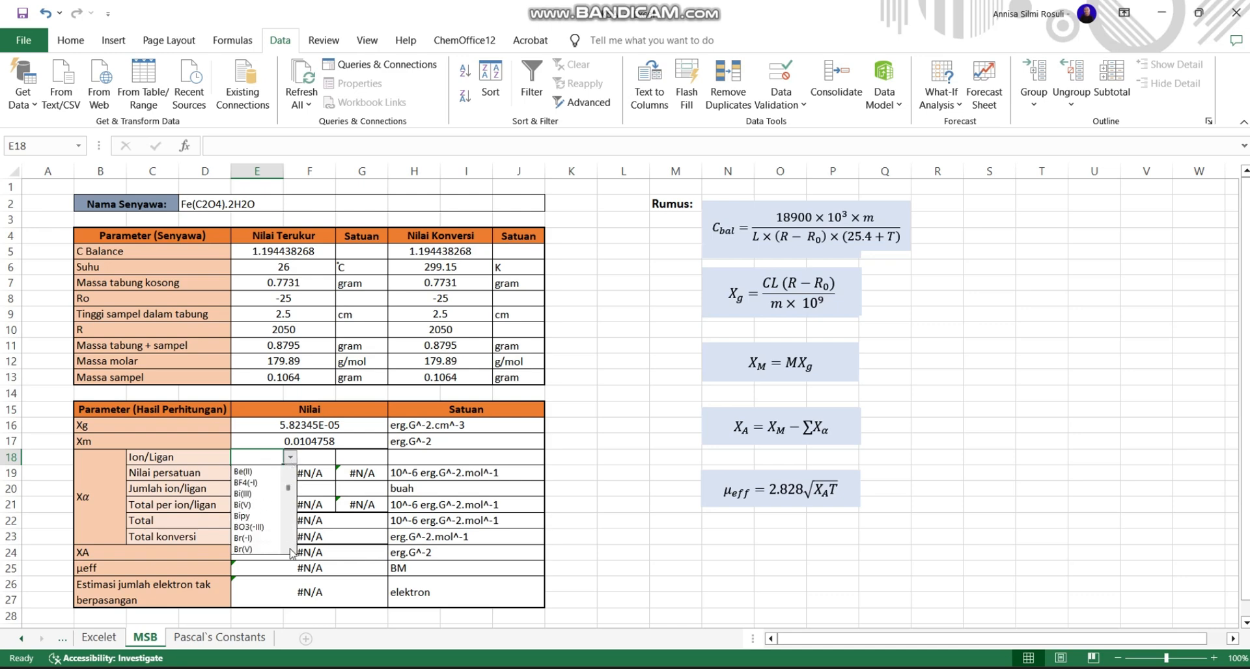
scroll(291, 552, down, 5)
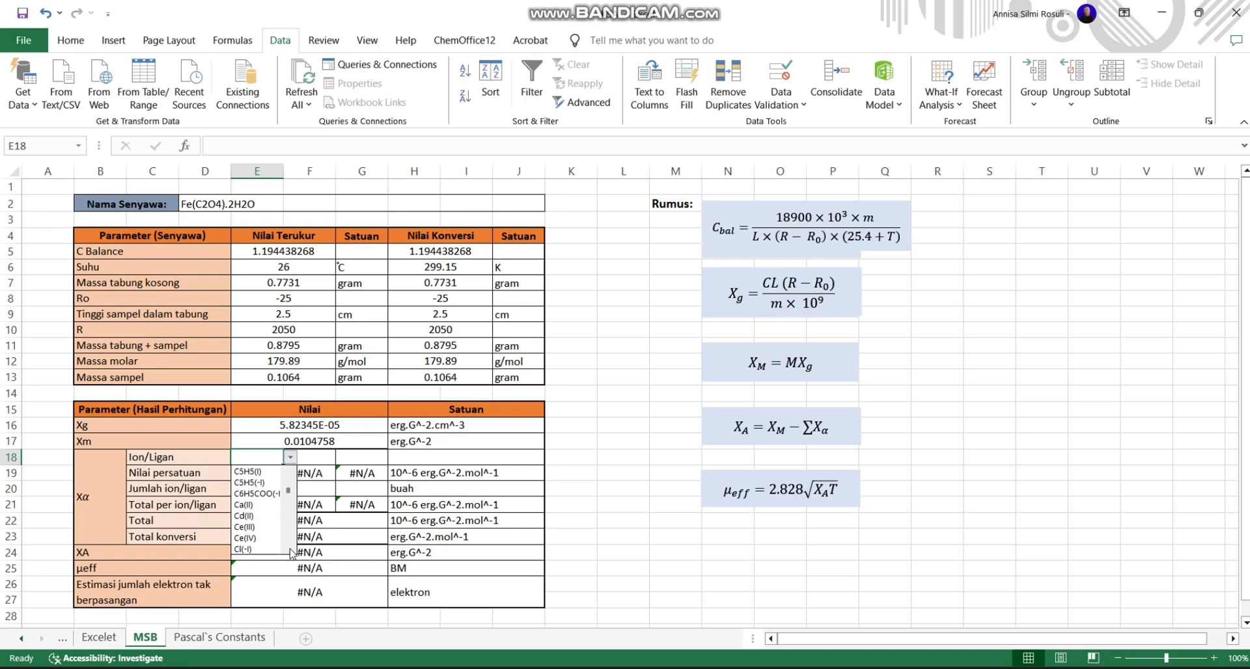
scroll(291, 552, down, 5)
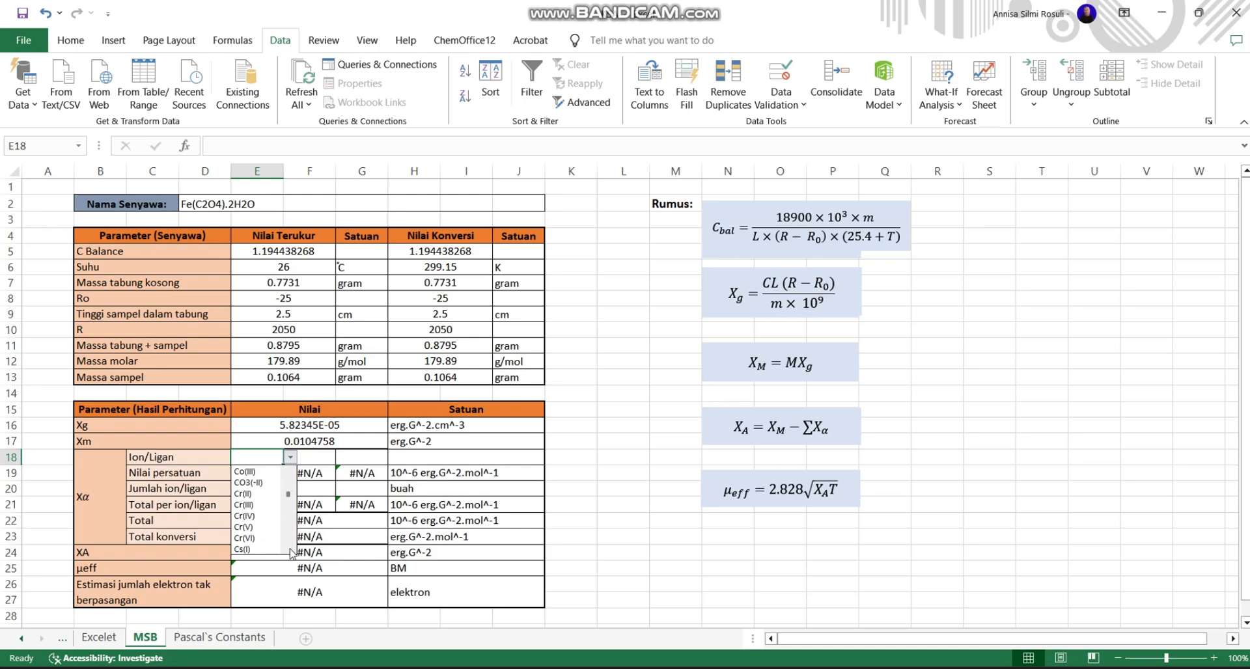
scroll(291, 552, down, 1)
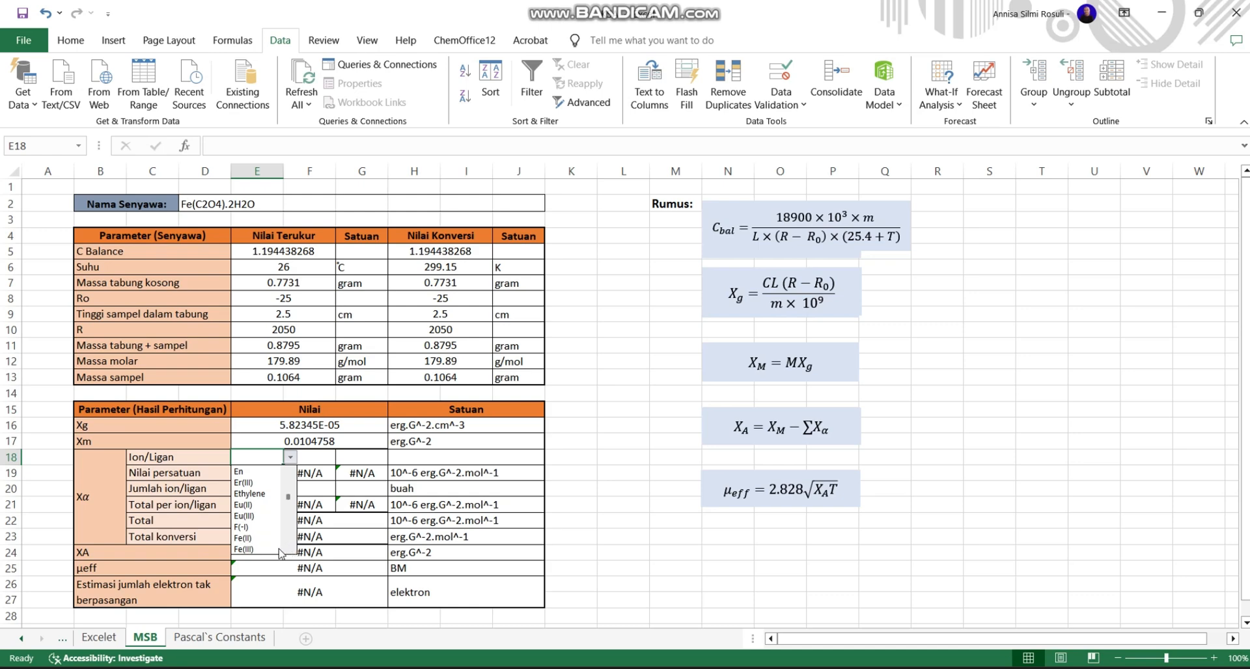
click(240, 539)
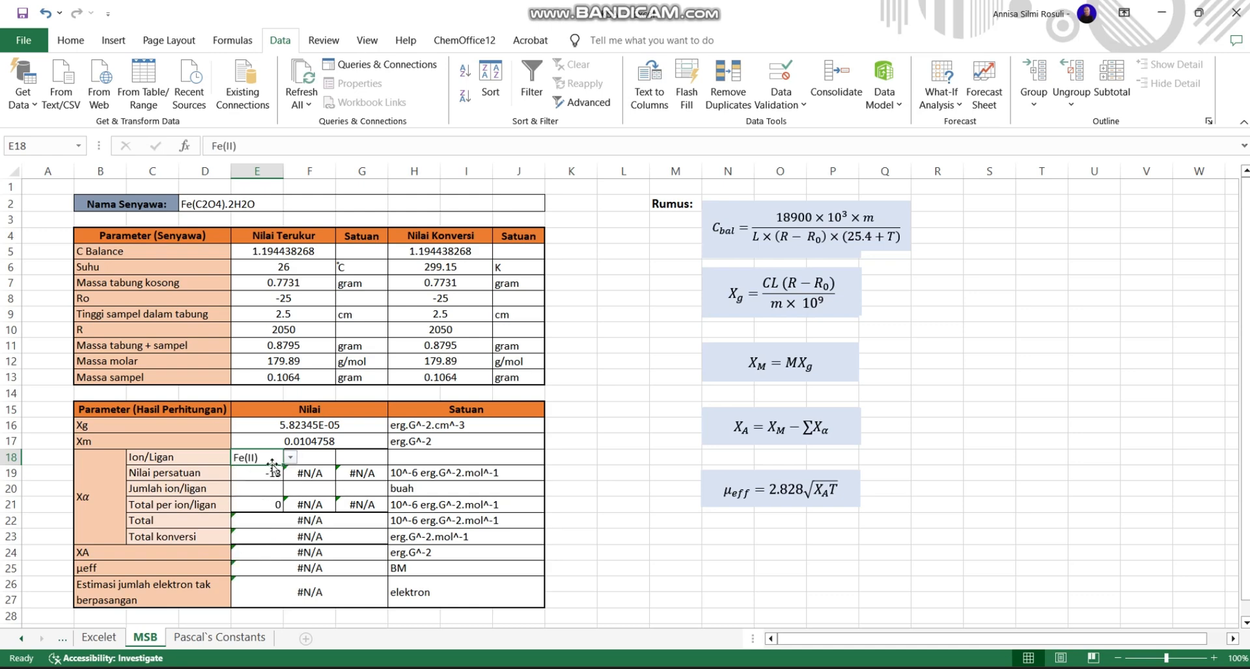
Step: Choose C2O4(-II) as the second entry in the Ion/Ligan row, cell F18
click(308, 457)
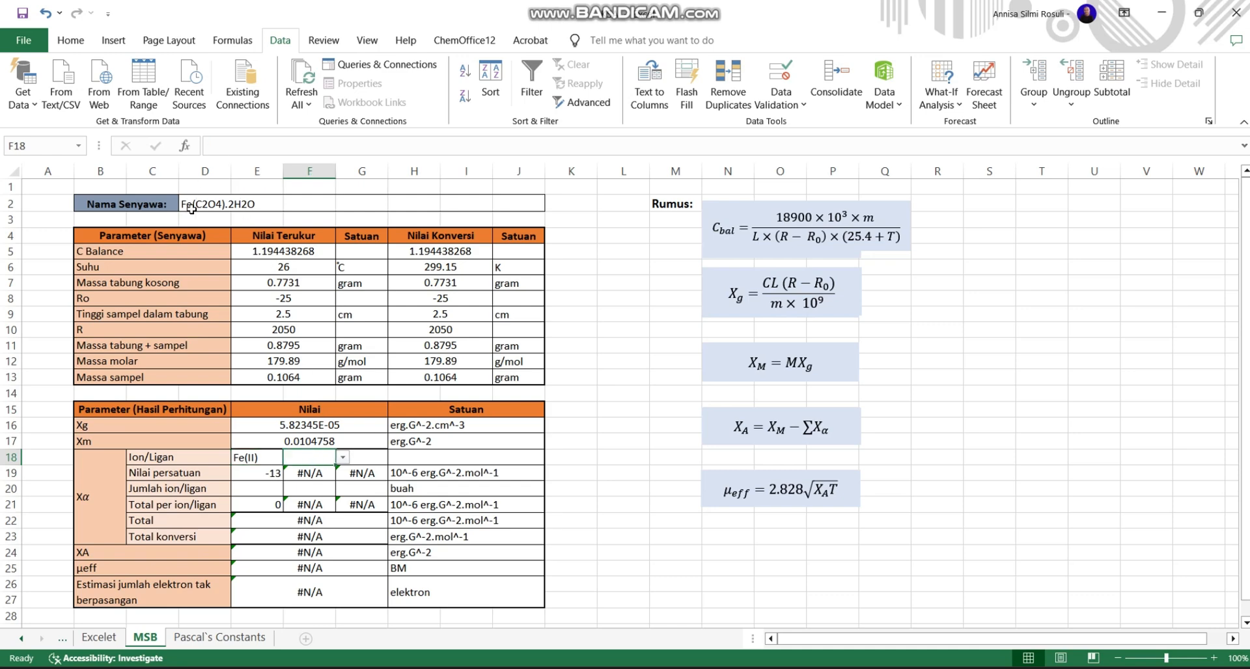
click(343, 458)
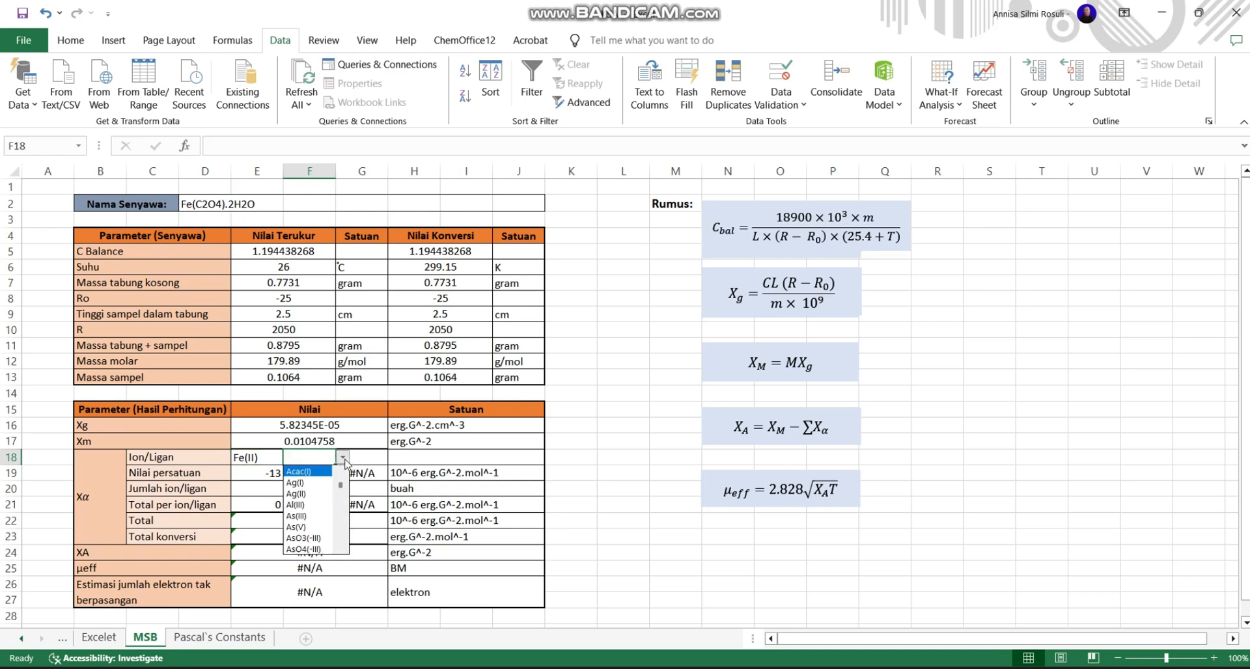
scroll(312, 514, down, 2)
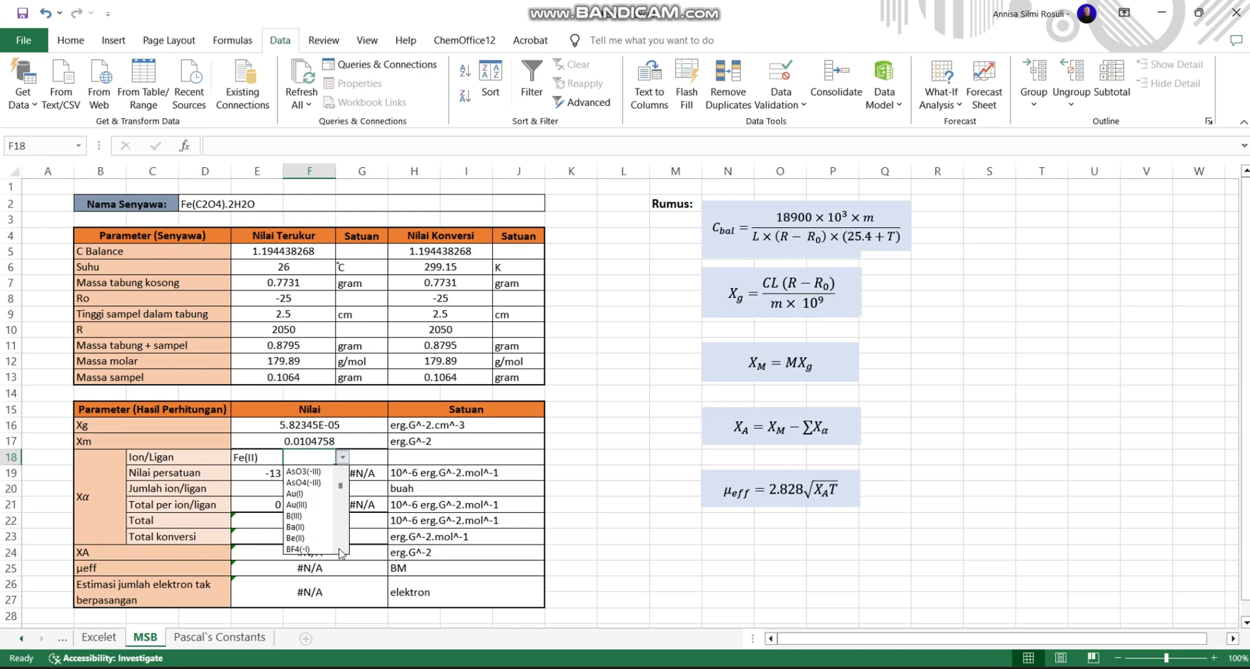
scroll(343, 553, down, 3)
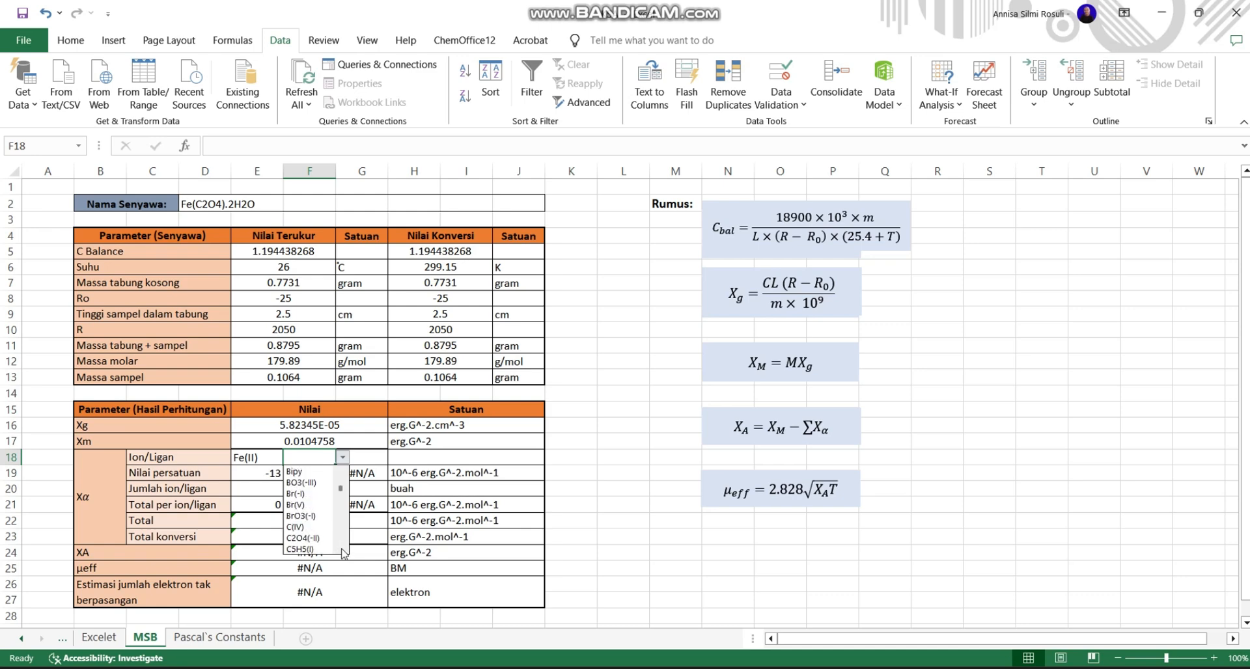
click(303, 493)
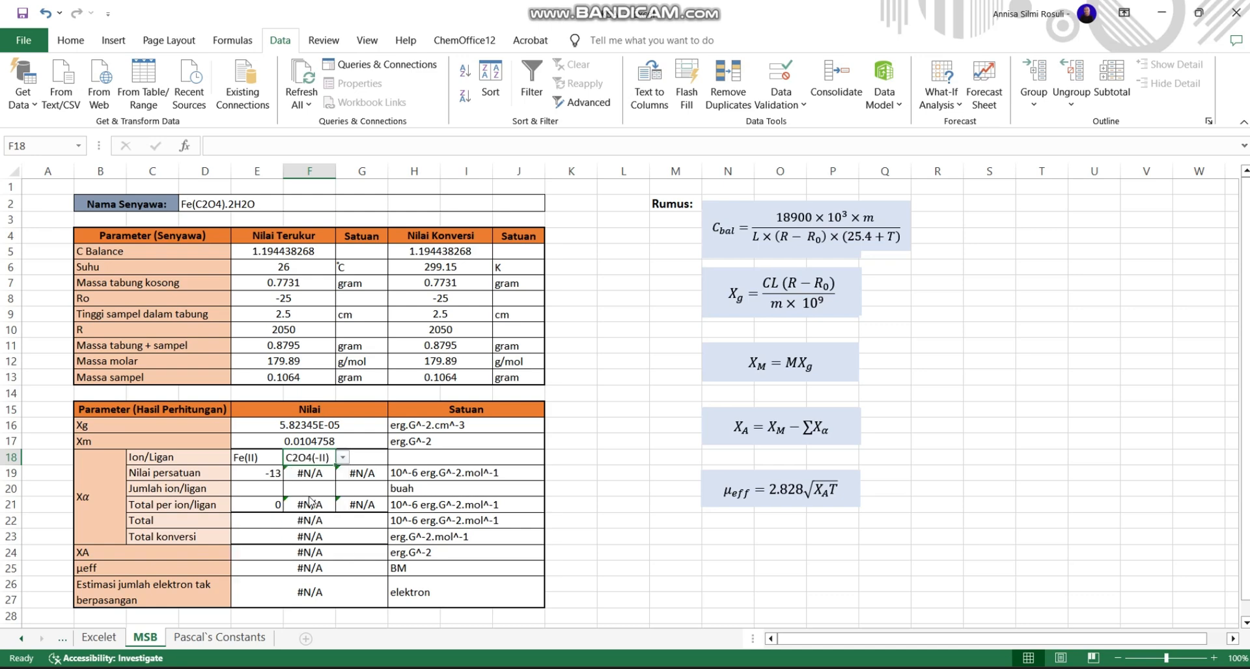
Step: Choose H2O as the third entry in the Ion/Ligan row, cell G18
click(371, 458)
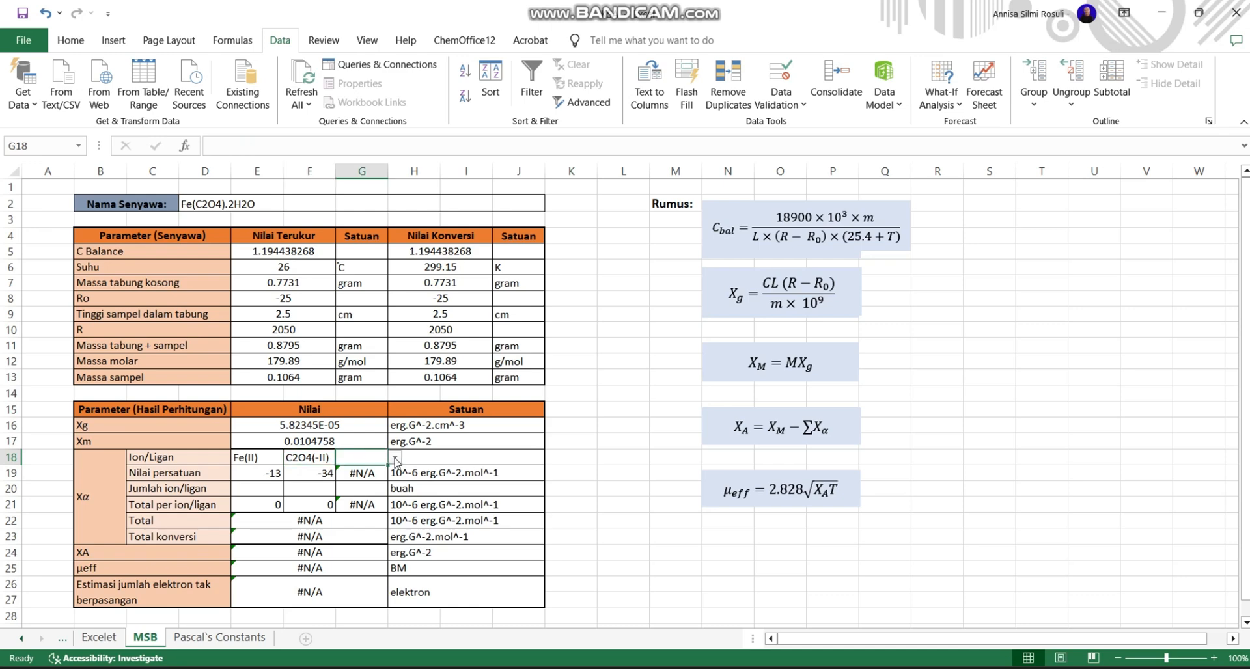
click(395, 459)
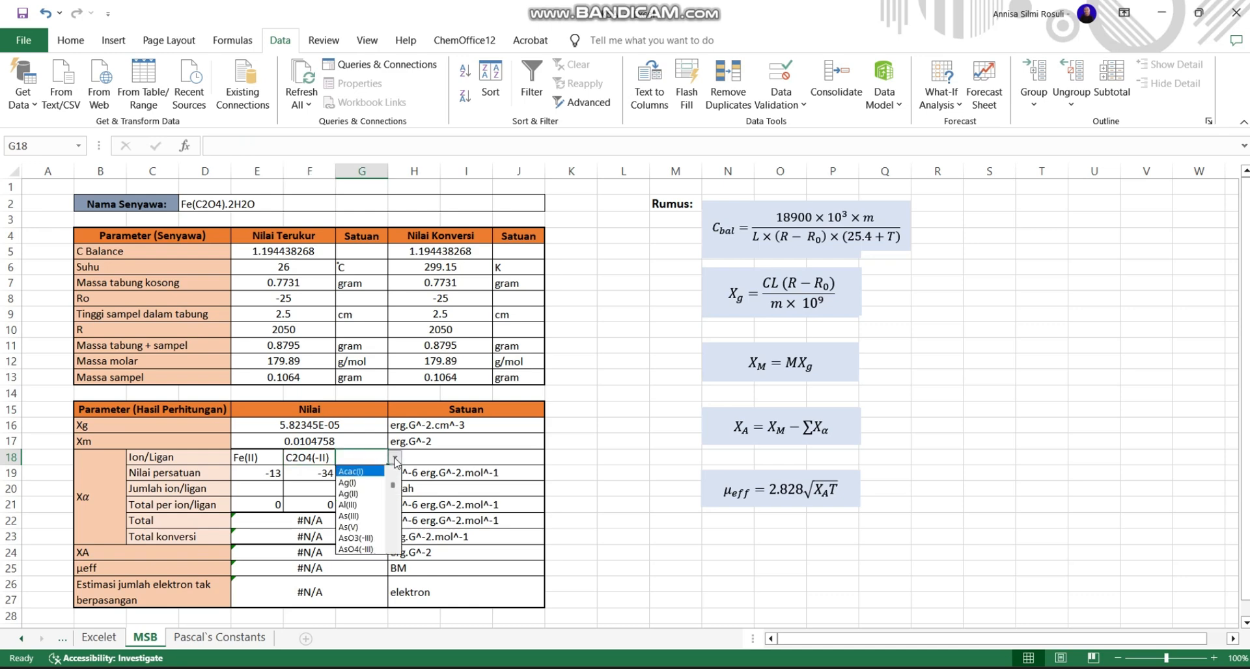
click(396, 551)
click(395, 550)
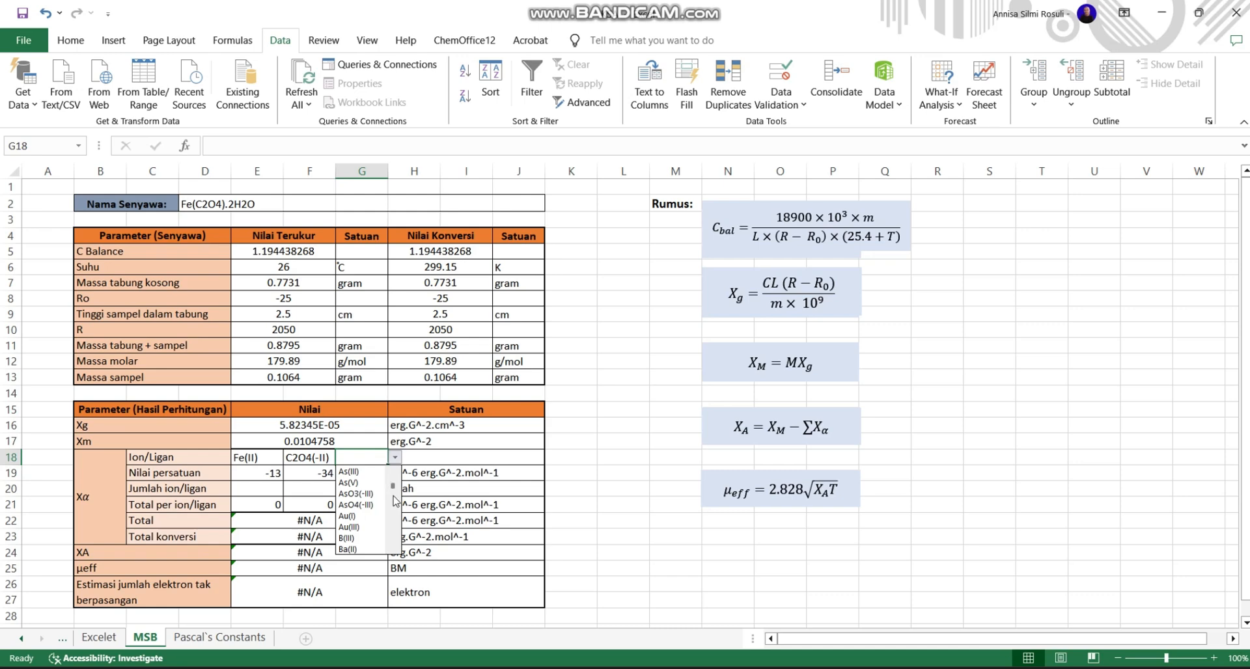
drag(392, 487, 393, 510)
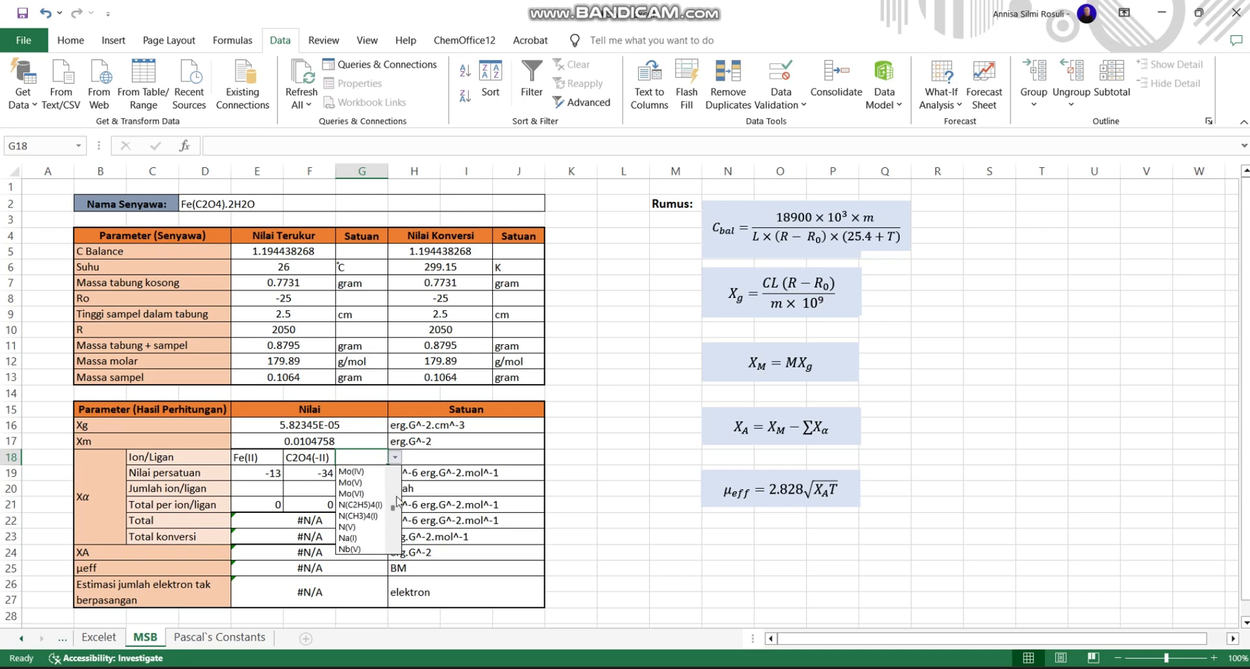
scroll(398, 500, up, 10)
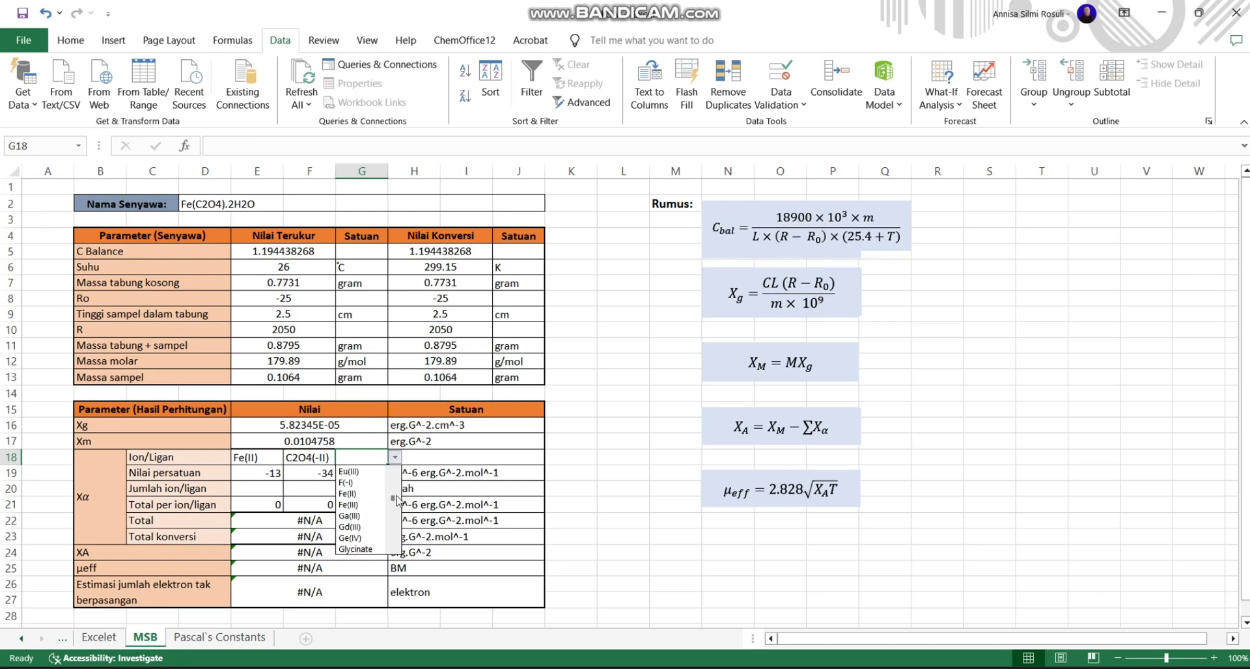
click(395, 549)
click(395, 549)
click(395, 549)
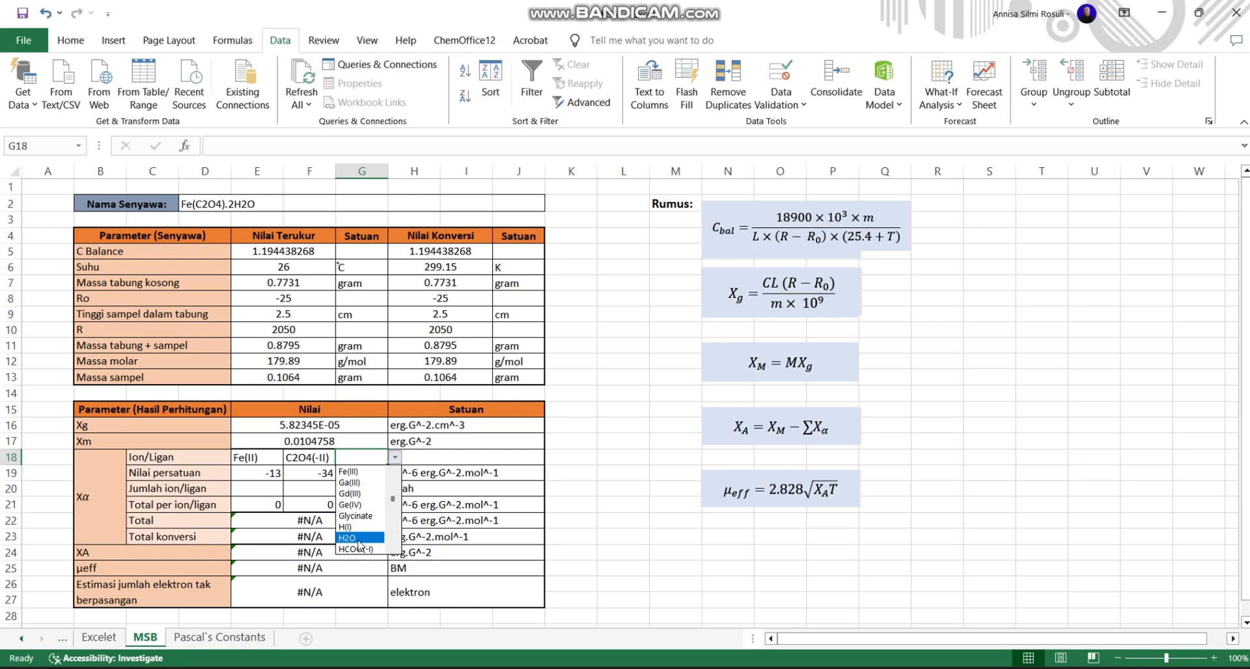
click(363, 539)
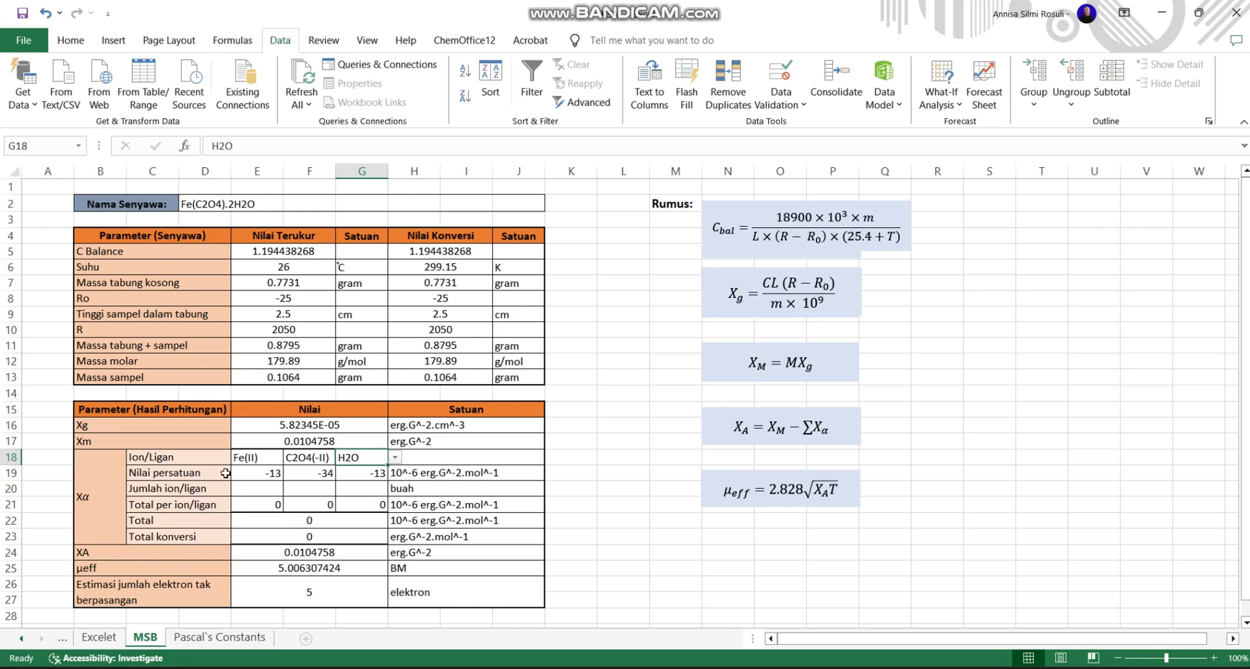
Step: Fill in the ion/ligand counts (Jumlah ion/ligan) as 1 for Fe(II), 1 for C2O4(-II) and 2 for H2O
click(241, 487)
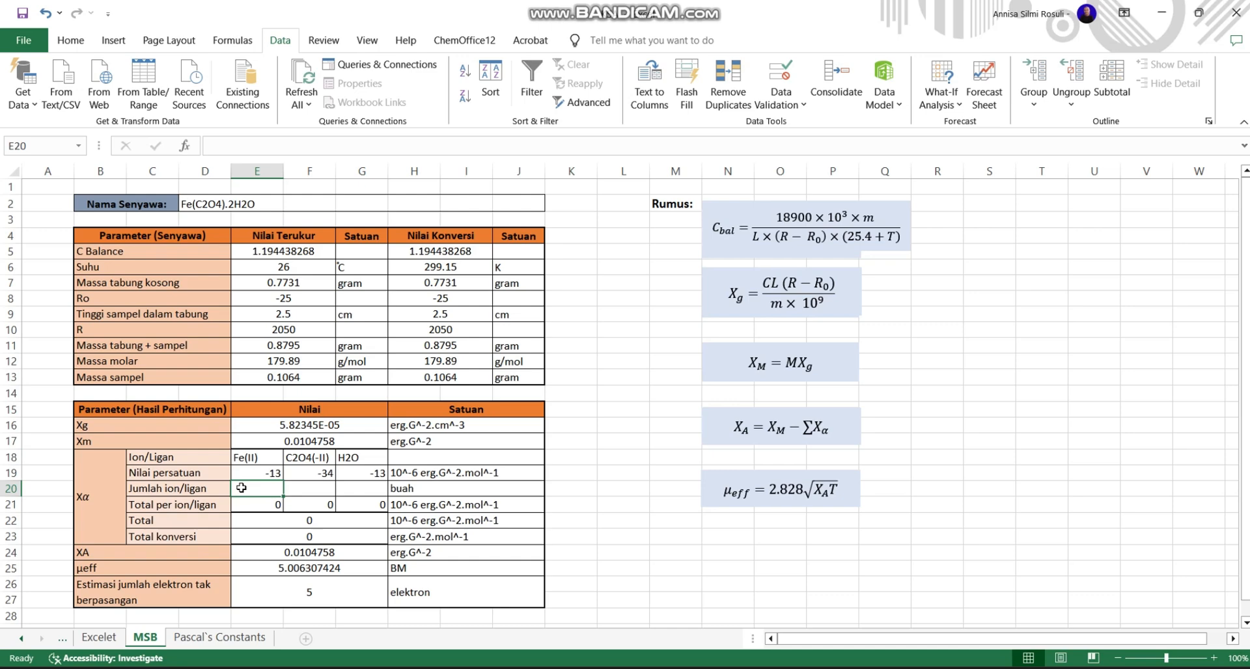
text(1)
key(Tab)
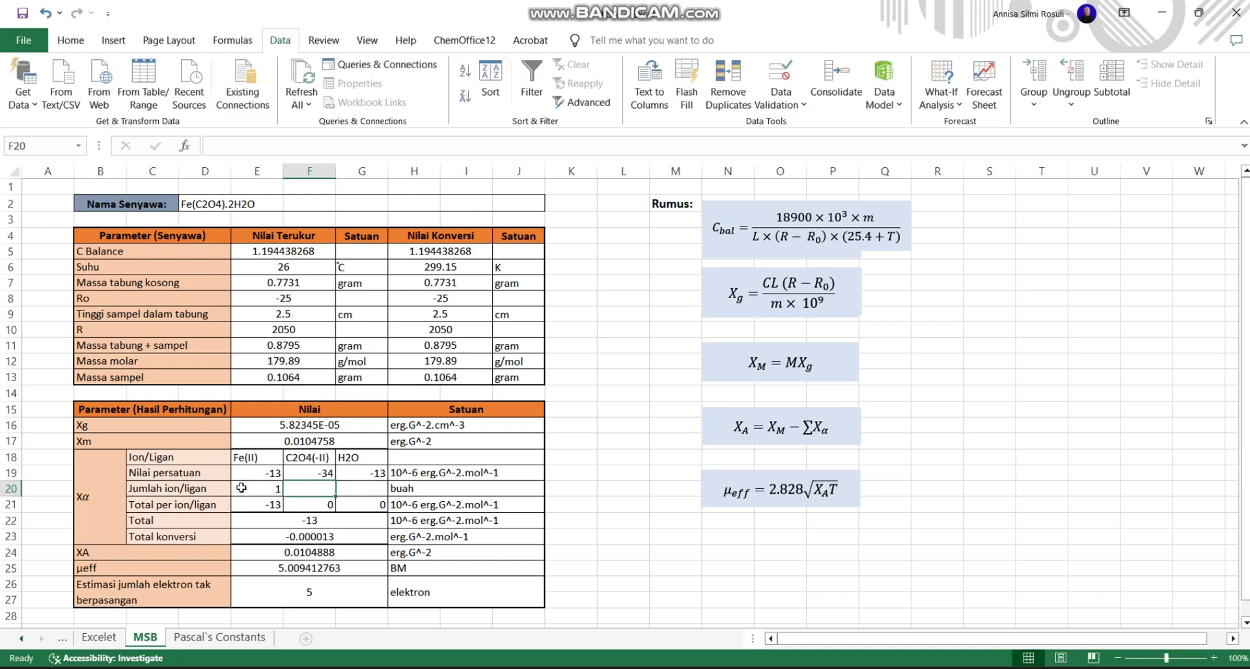
text(1)
key(Tab)
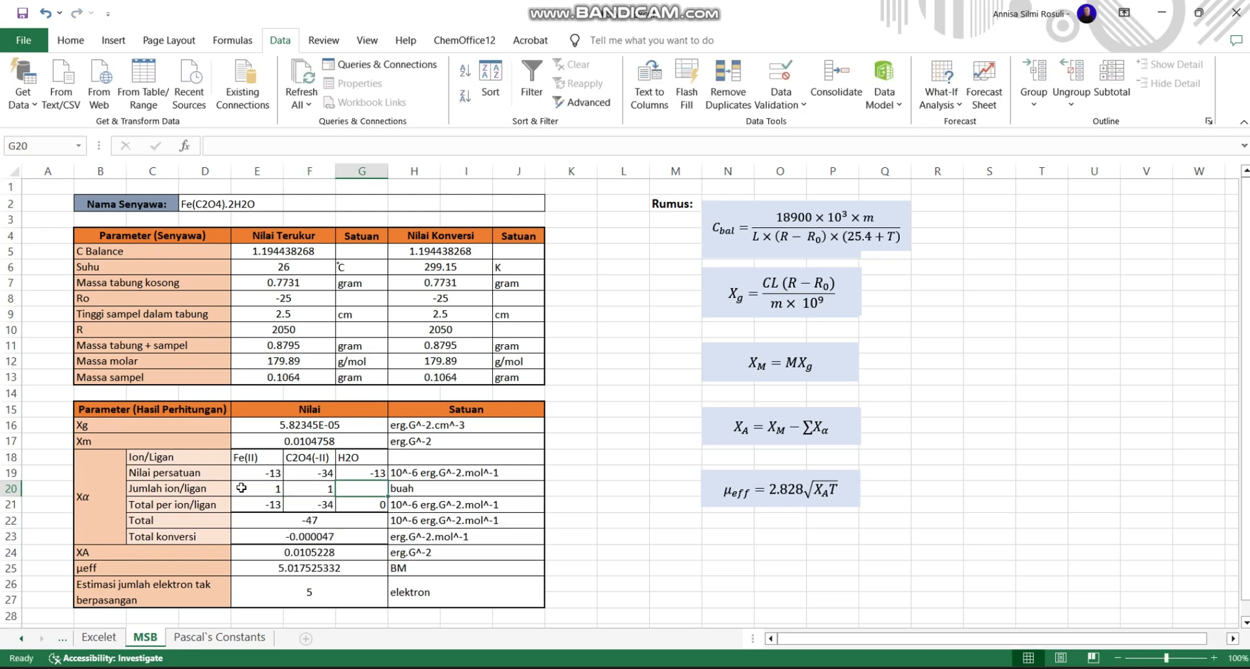
text(2)
key(Return)
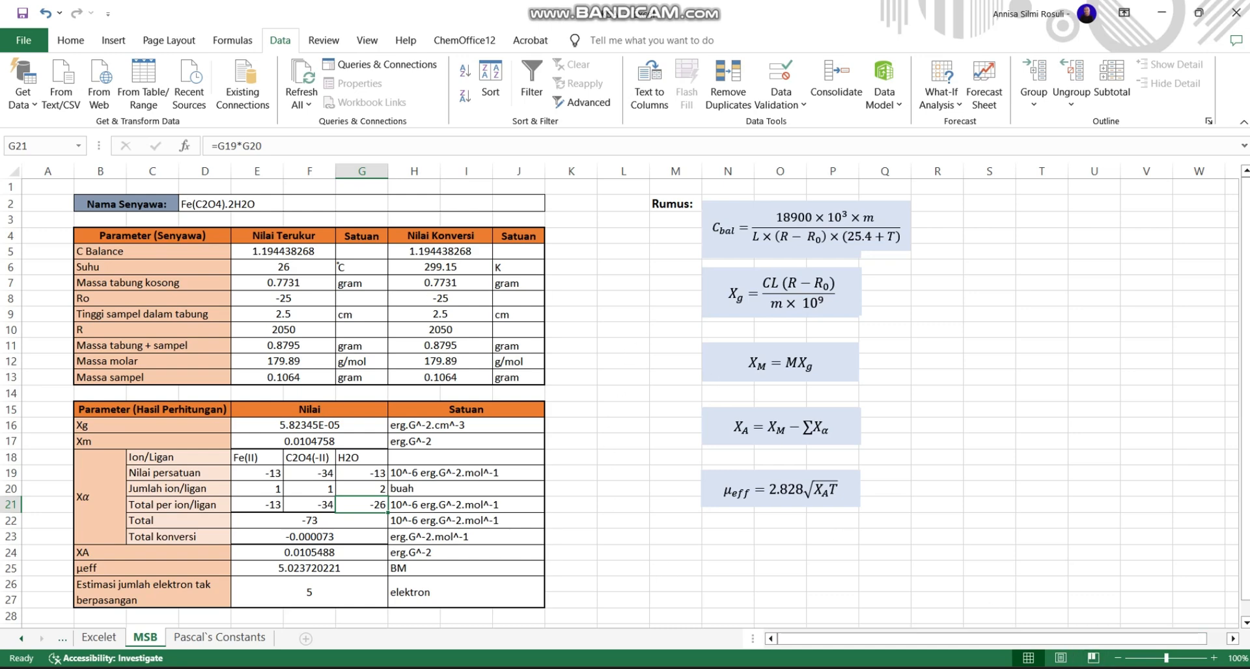
click(1090, 668)
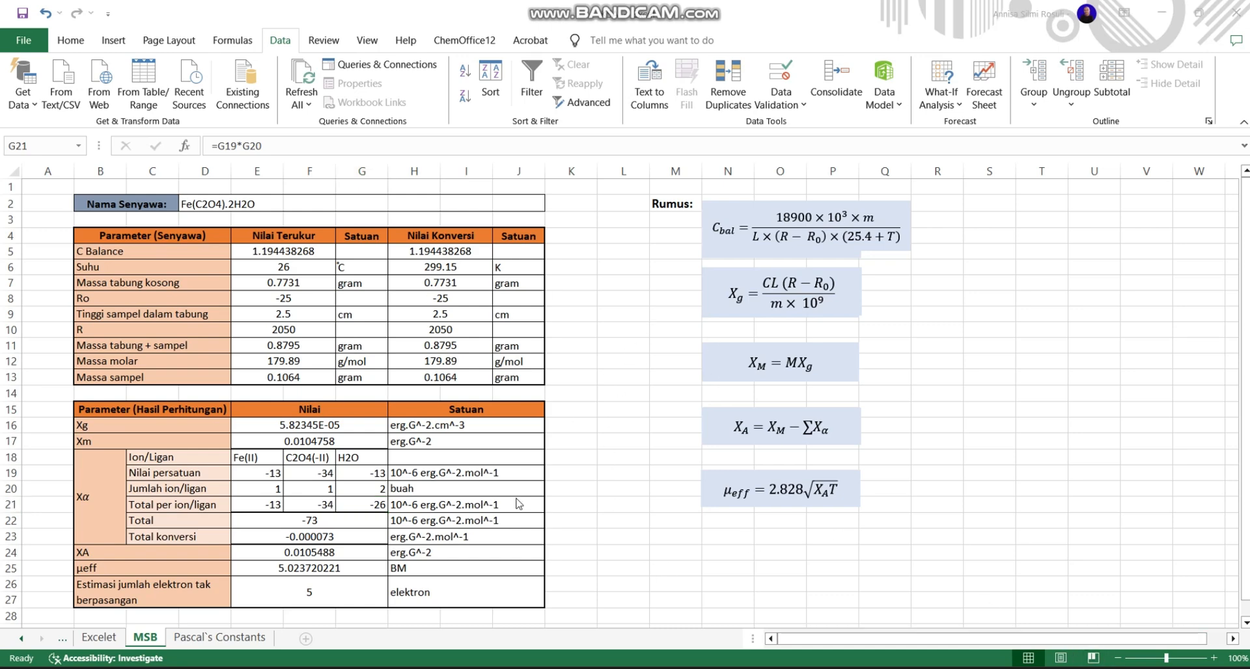